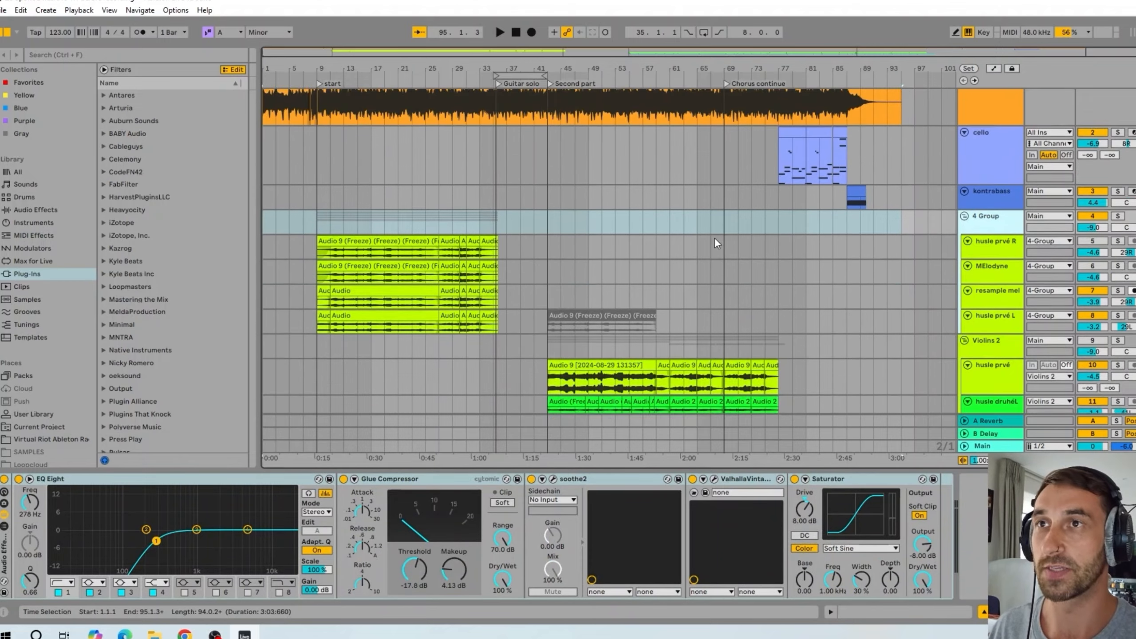
- Look over the arrangement's tracks and play the full mix from the start marker at bar 9
scroll(778, 255, down, 5)
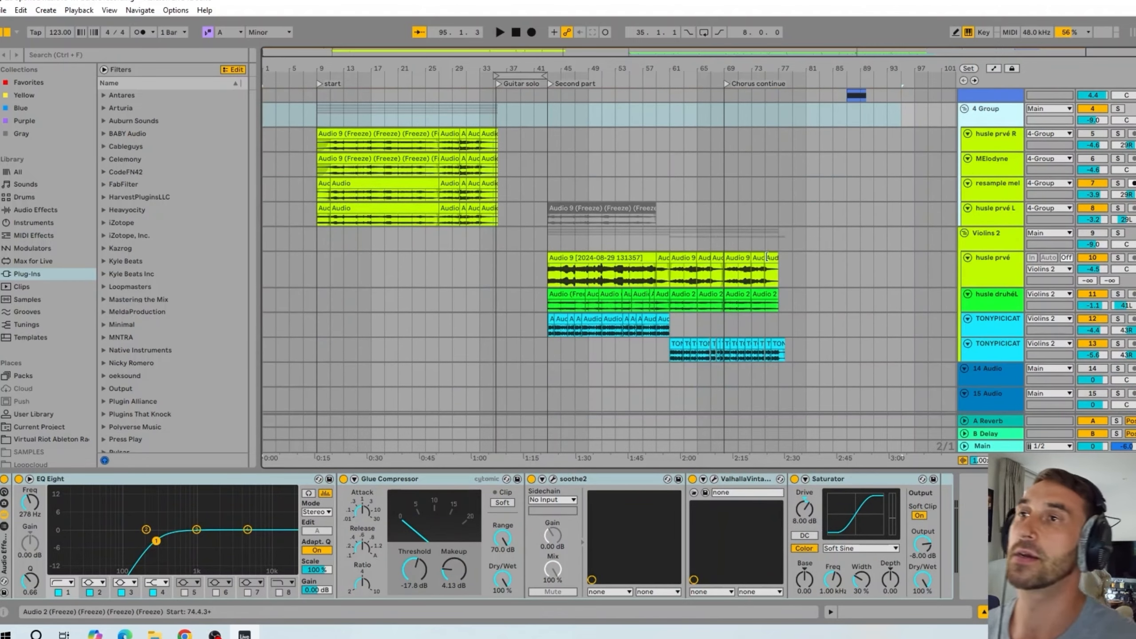
scroll(689, 261, up, 5)
click(926, 181)
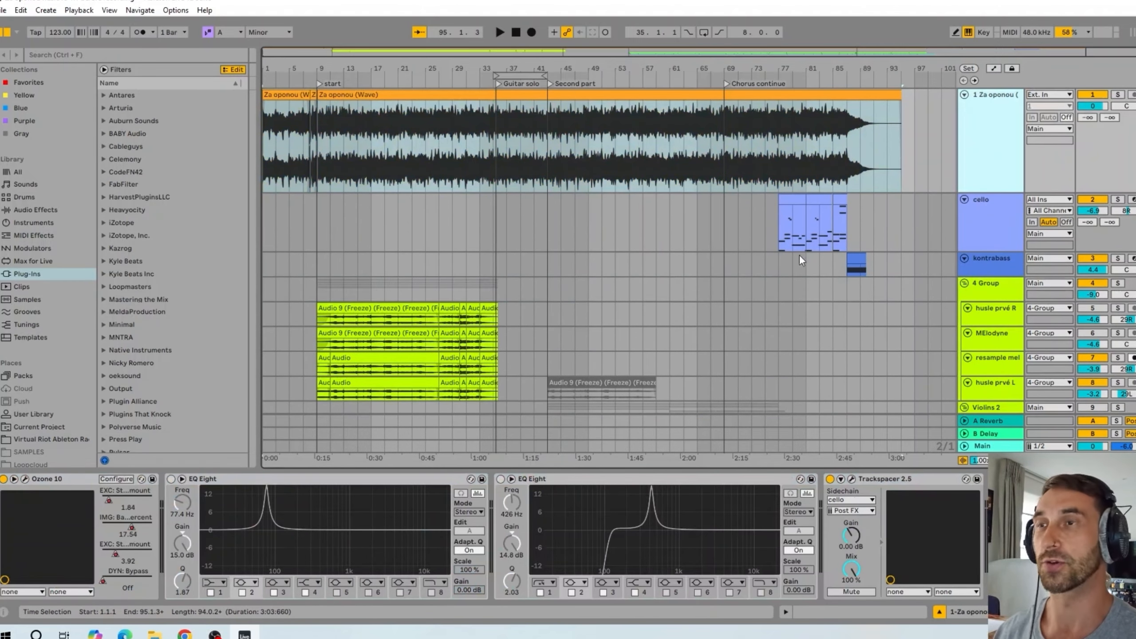
click(991, 284)
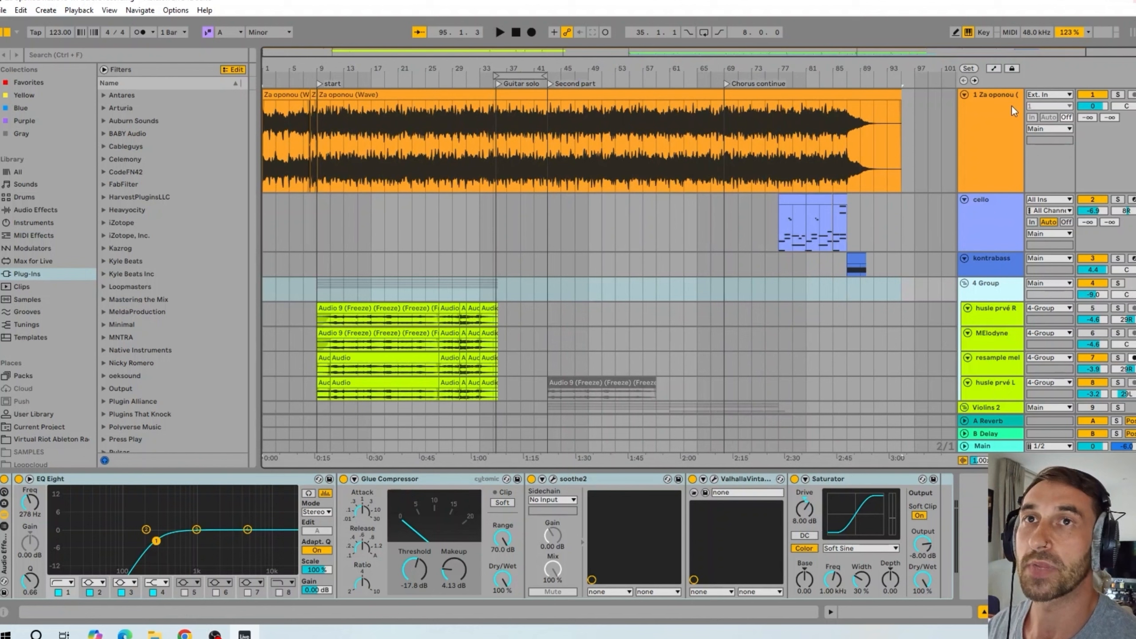
click(318, 128)
key(space)
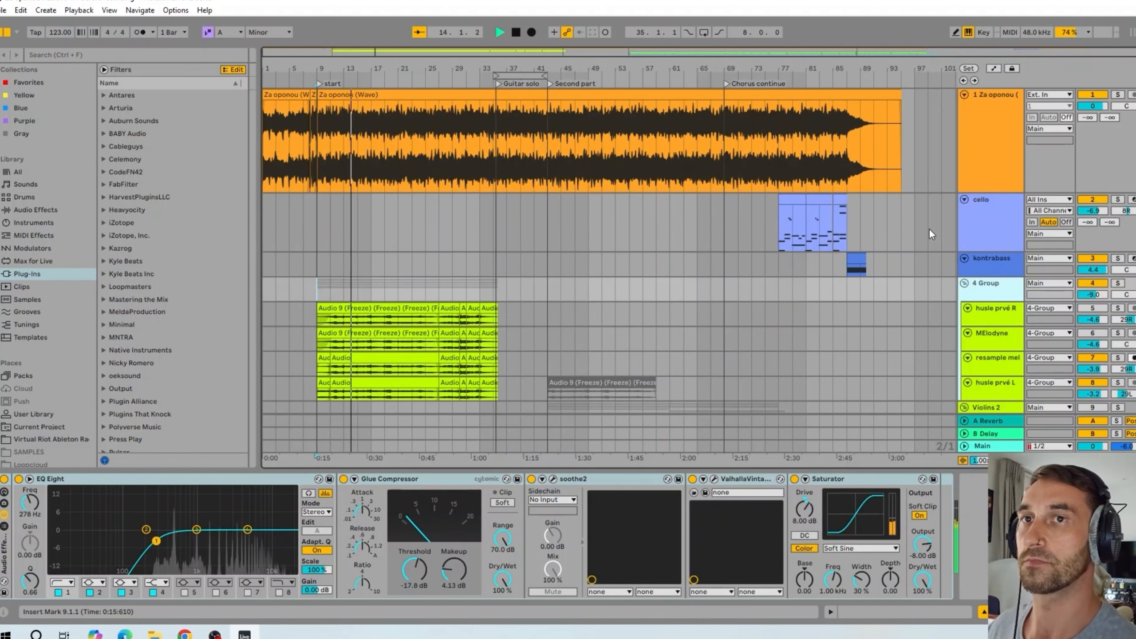
- Deactivate and reactivate the 4 Group violins during playback to compare the song with and without them
click(1086, 286)
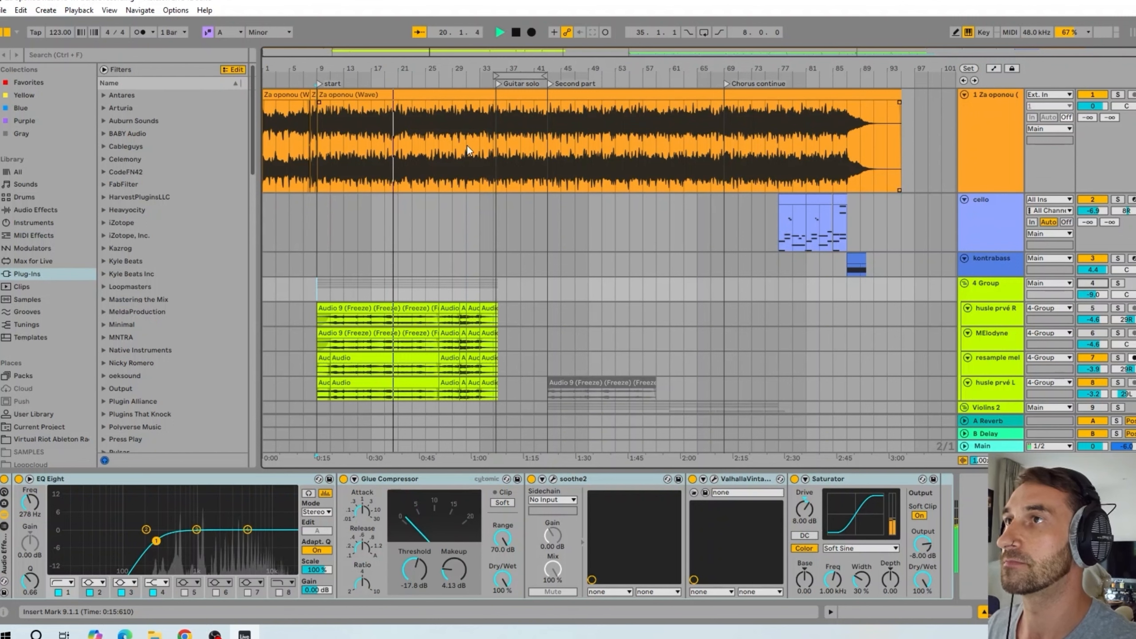
click(1088, 286)
key(space)
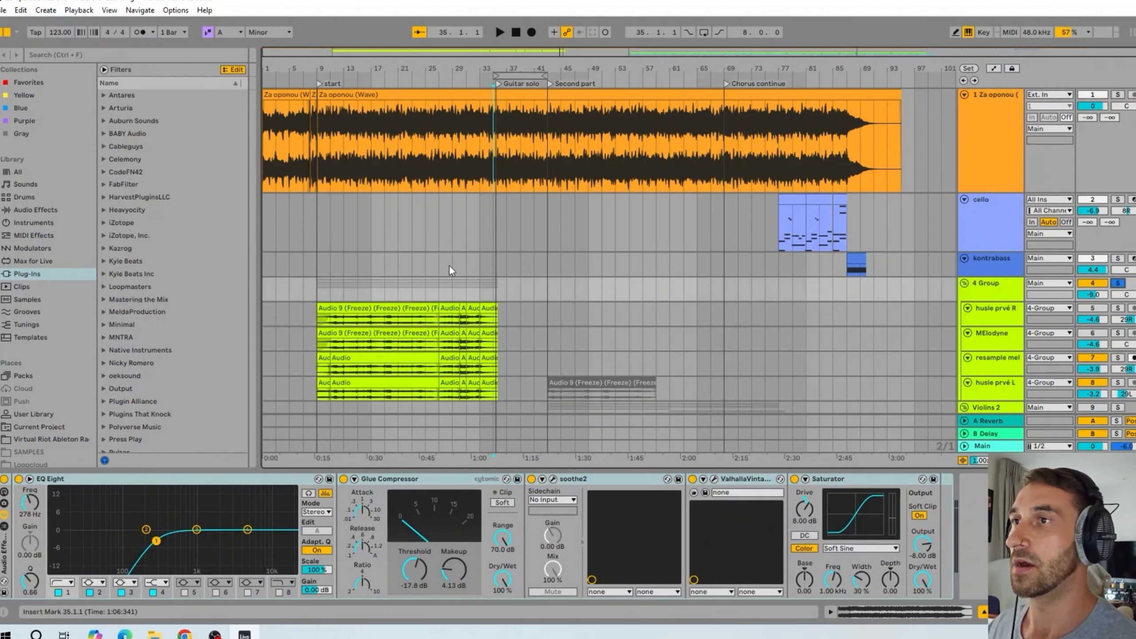
- Play the soloed 4 Group violins from the start marker at bar 9
scroll(449, 265, down, 2)
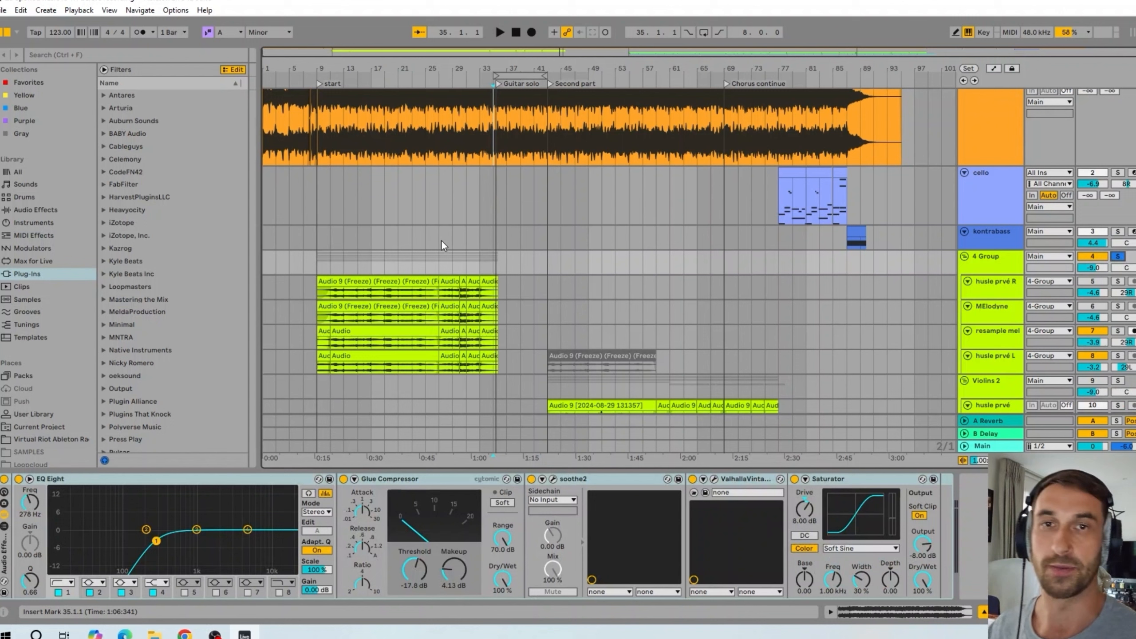
click(331, 268)
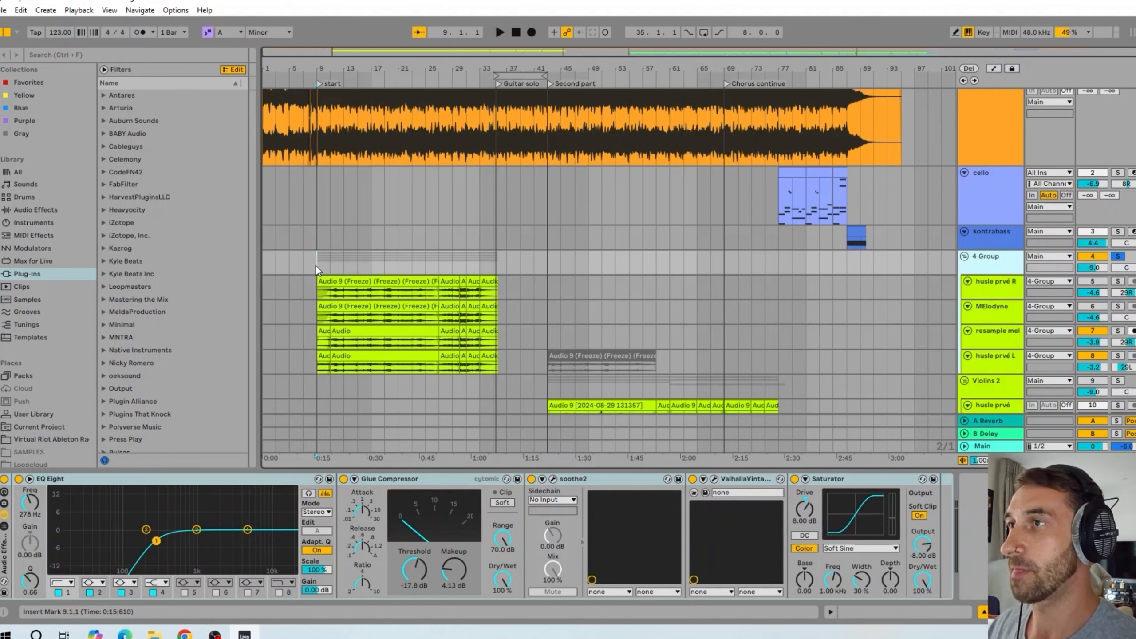
key(space)
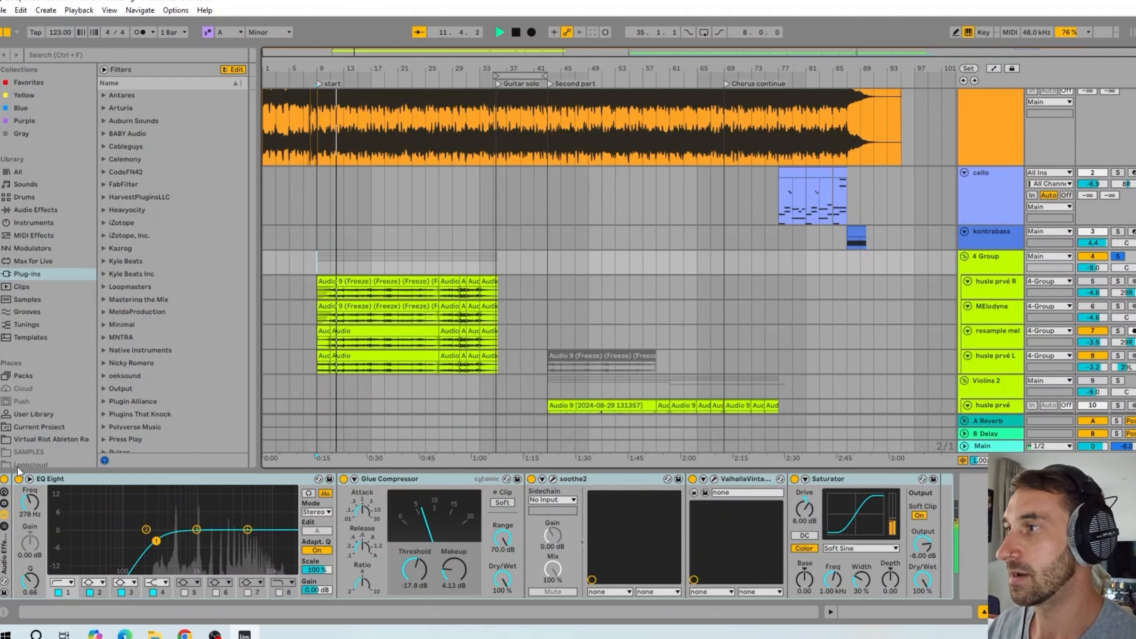
click(4, 479)
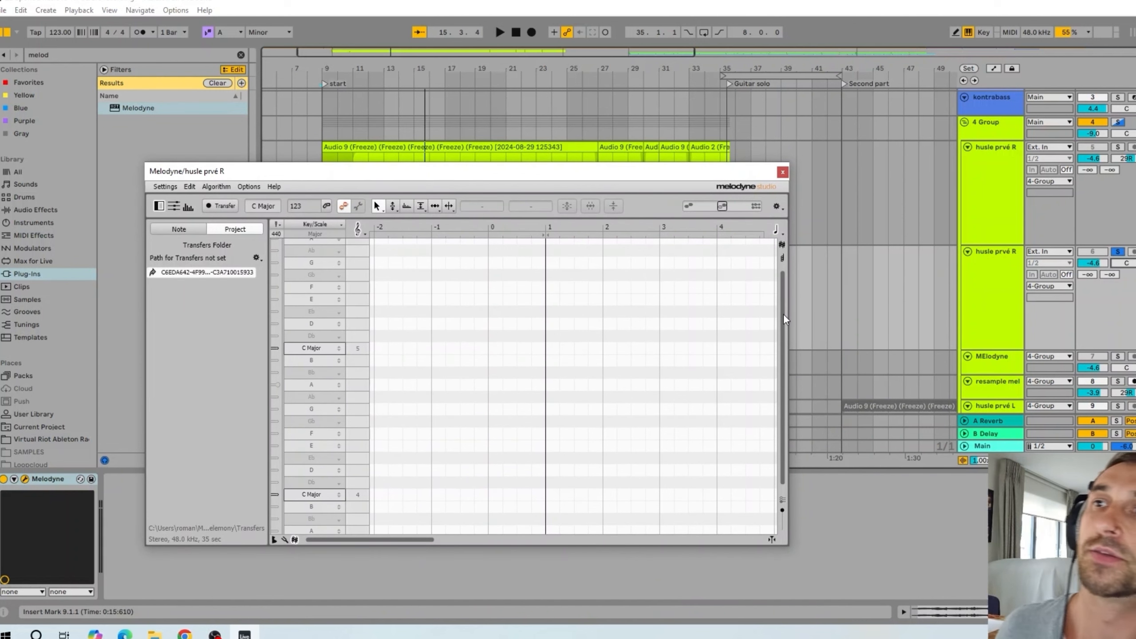
- Move the Melodyne window clear of the clips and play the soloed husle prvé R track from bar 19
mouse_move(783, 315)
mouse_down()
mouse_move(792, 340)
mouse_move(794, 290)
mouse_move(787, 316)
mouse_up()
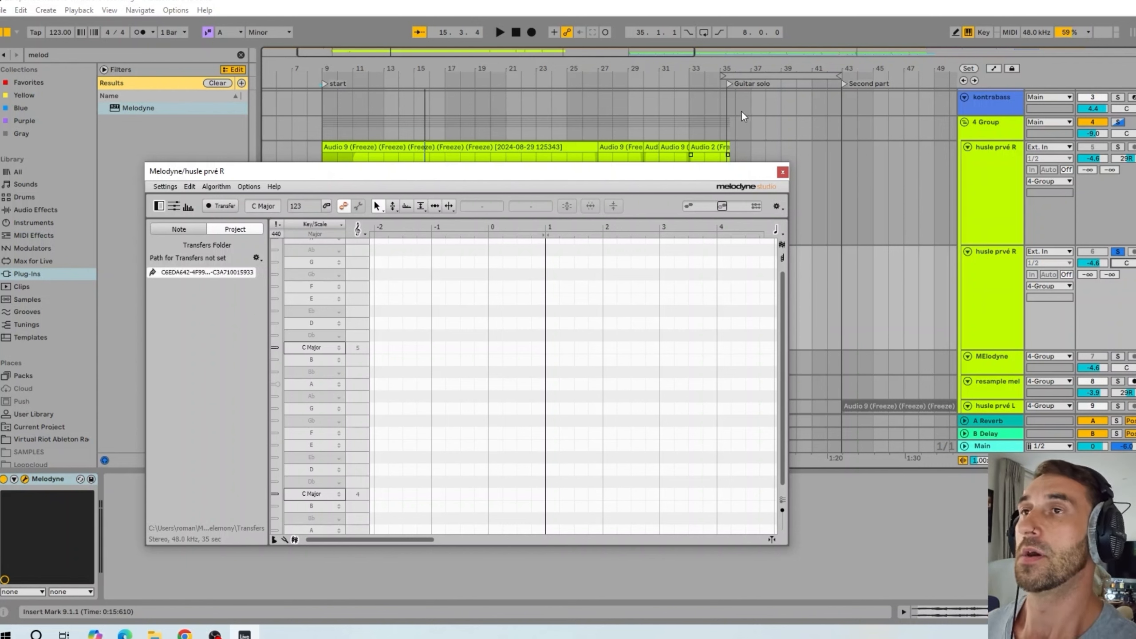
drag(597, 170, 577, 269)
drag(676, 270, 804, 532)
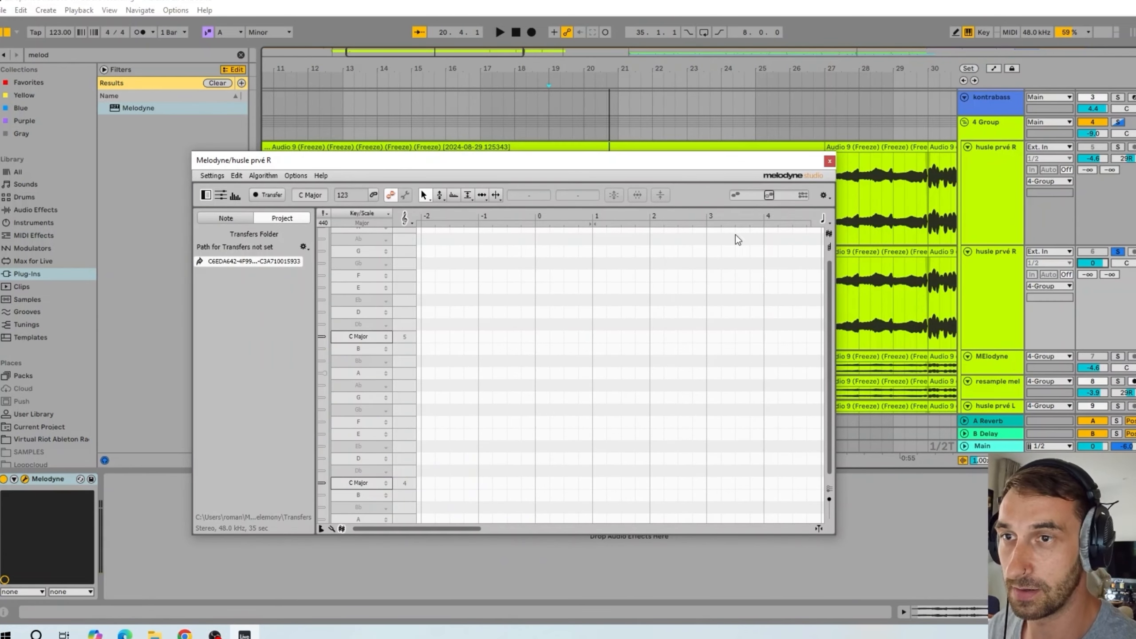
drag(693, 165, 703, 431)
key(space)
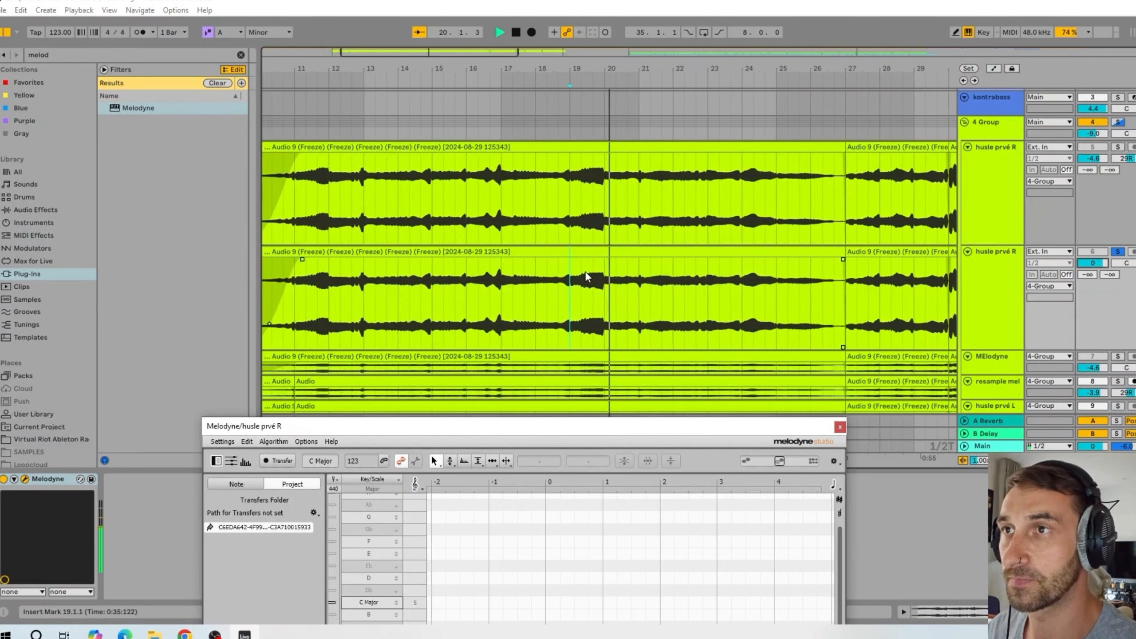
- Transfer the soloed husle prvé R audio into Melodyne, from bar 17 to about bar 26
drag(814, 437, 838, 359)
click(479, 309)
drag(577, 347, 725, 299)
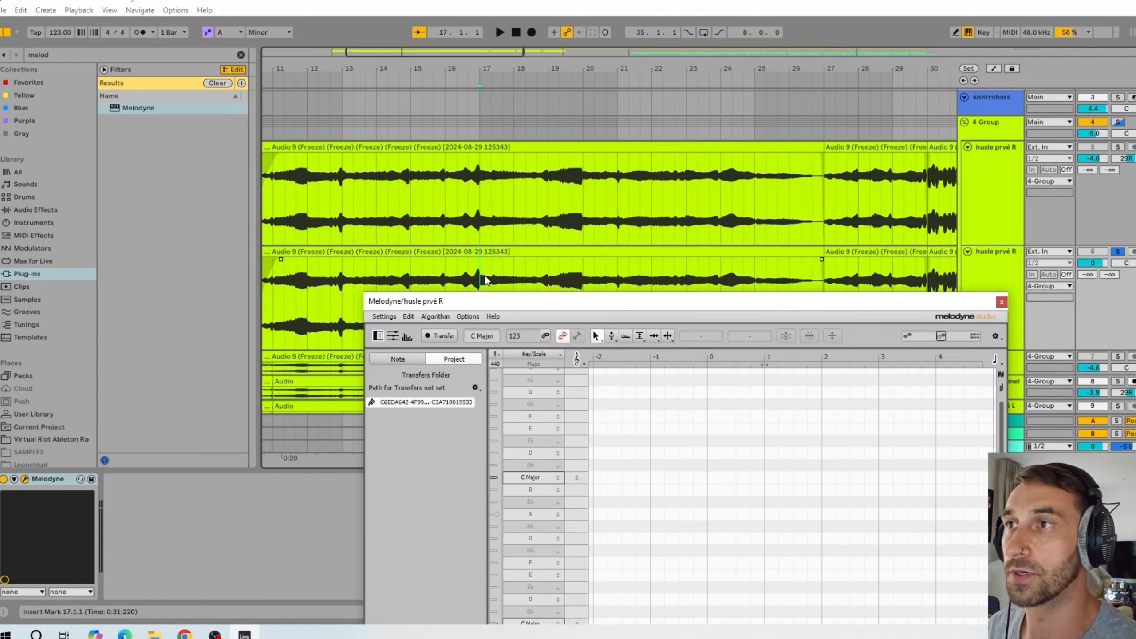
drag(568, 307, 451, 200)
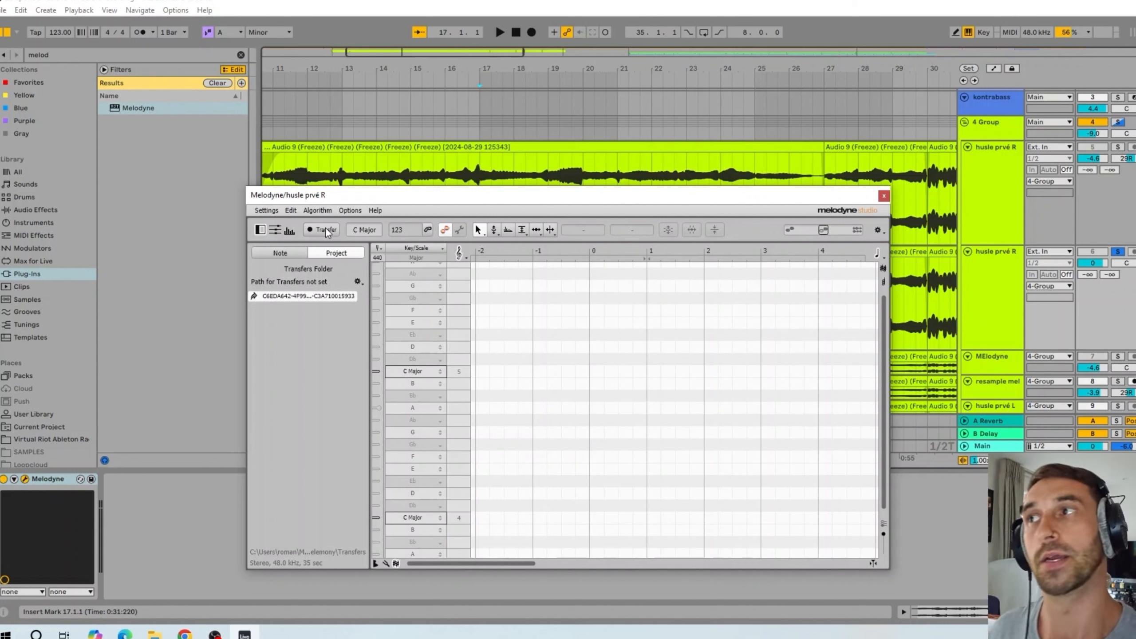
click(323, 229)
key(space)
drag(645, 201, 615, 202)
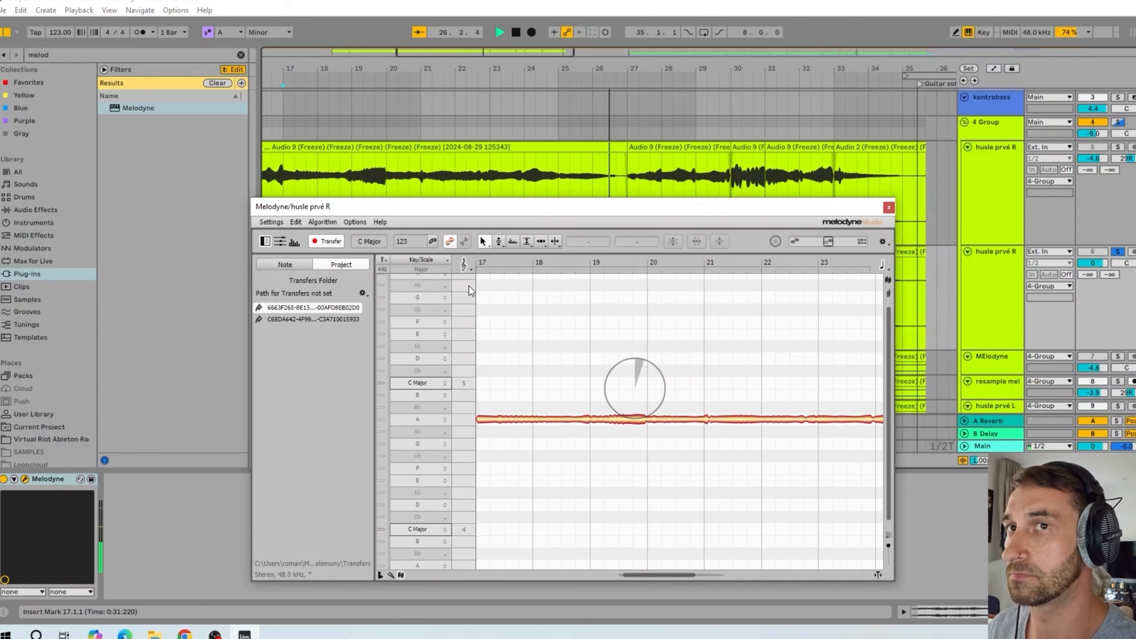
key(space)
- Enlarge the Melodyne editor and lower the D5 note at bar 20 onto the centre of its pitch
drag(800, 212, 801, 220)
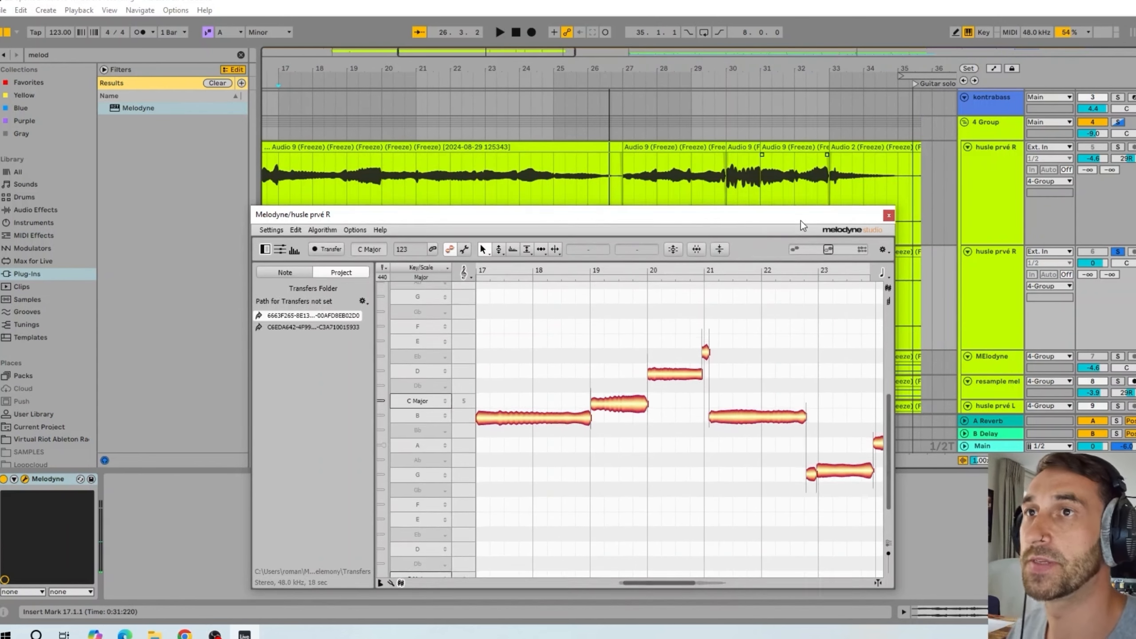
drag(800, 220, 808, 373)
drag(845, 496, 920, 137)
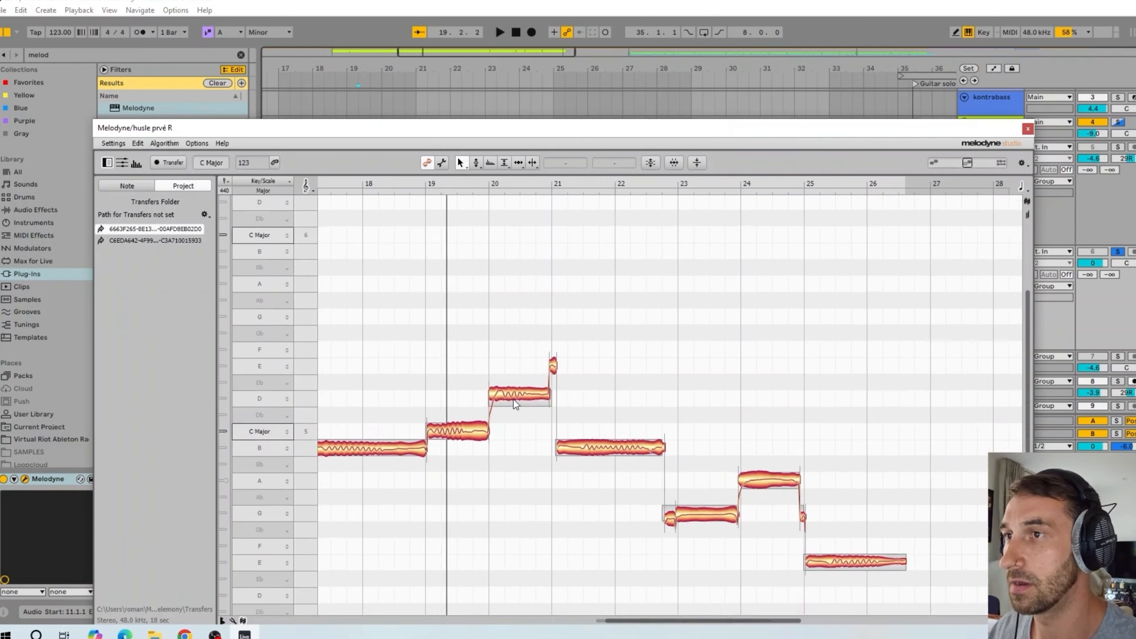
scroll(513, 400, up, 5)
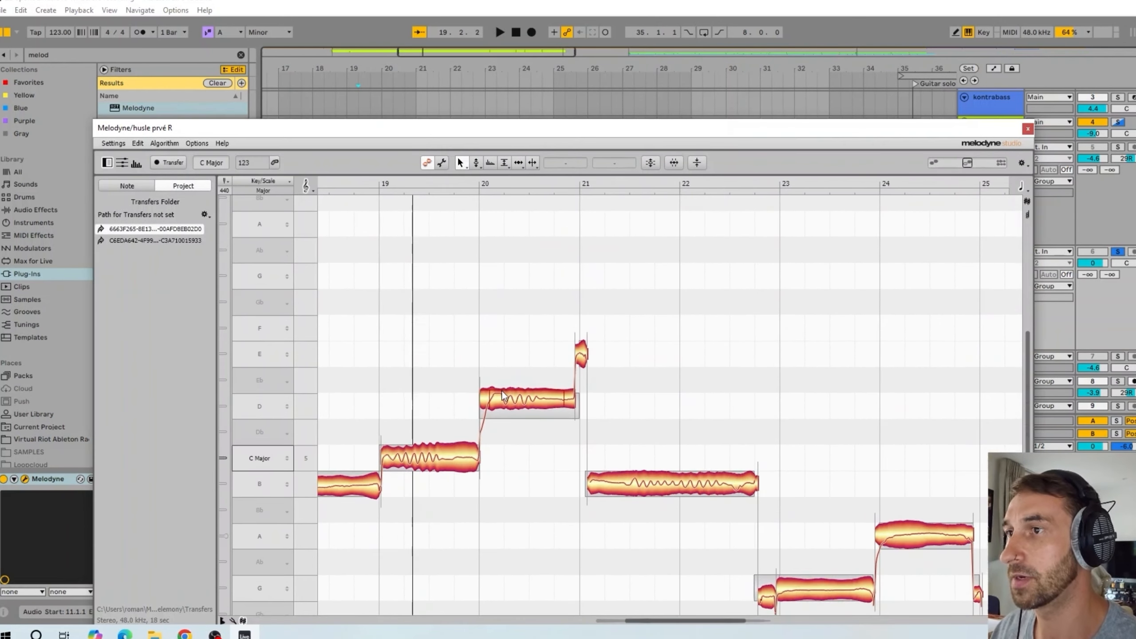
click(503, 395)
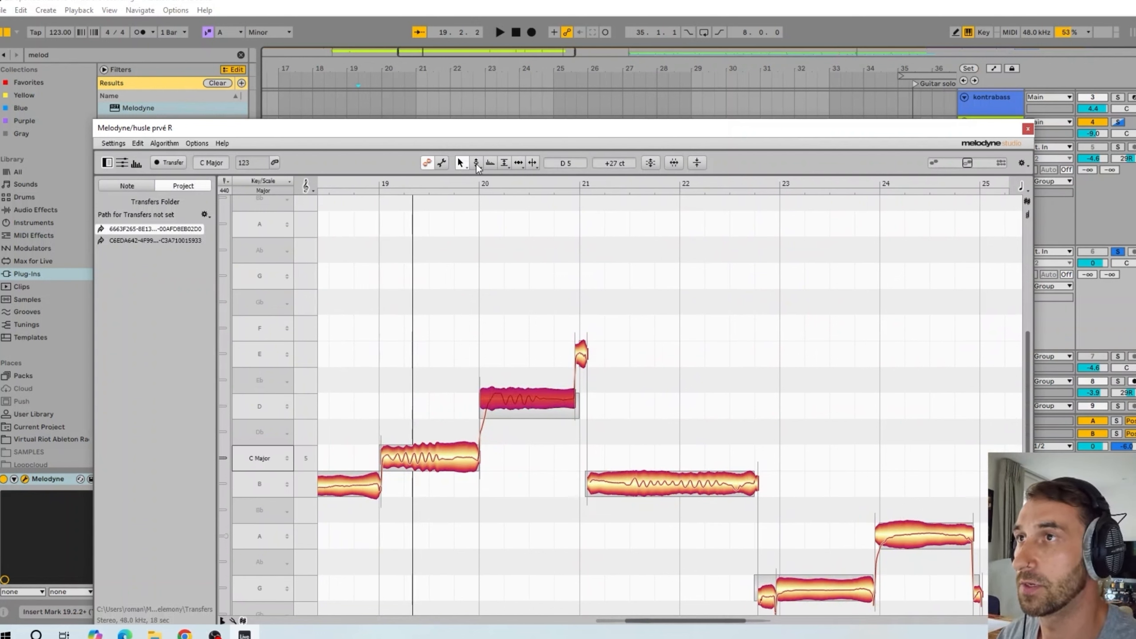
drag(522, 397, 527, 404)
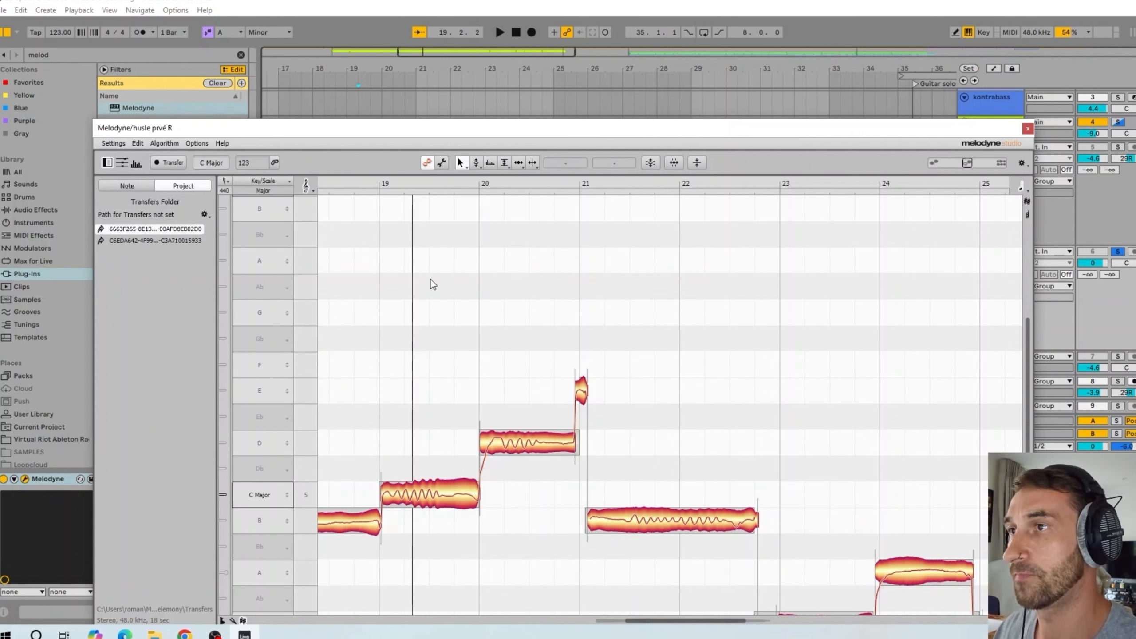
- Play back the passage around bars 19 and 20 to hear the corrected D5 note
key(space)
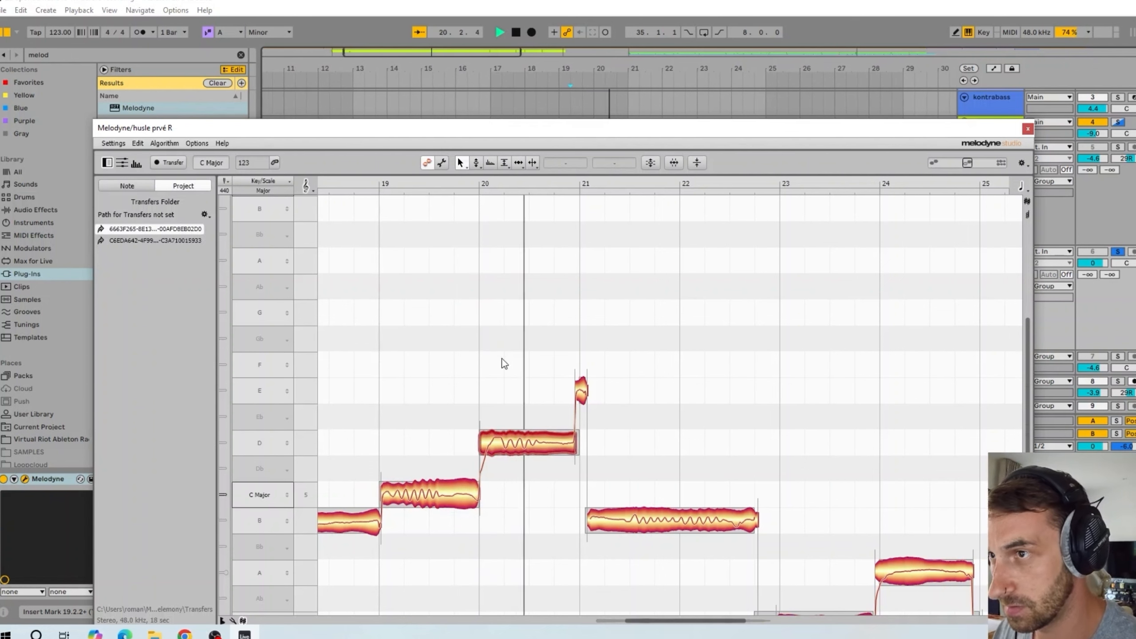
key(space)
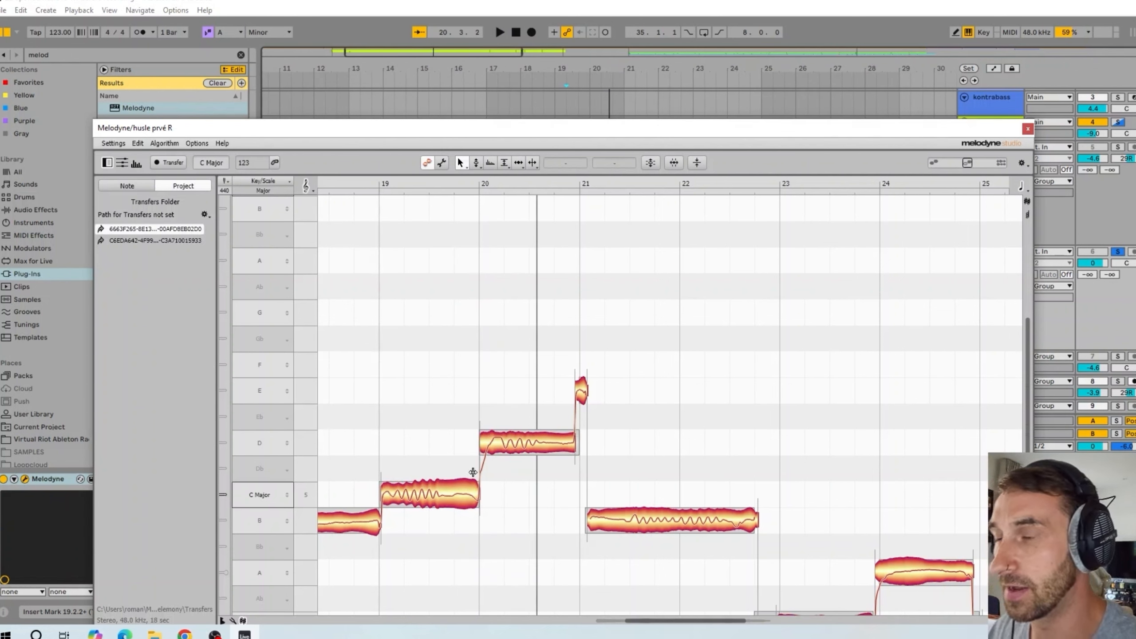
key(space)
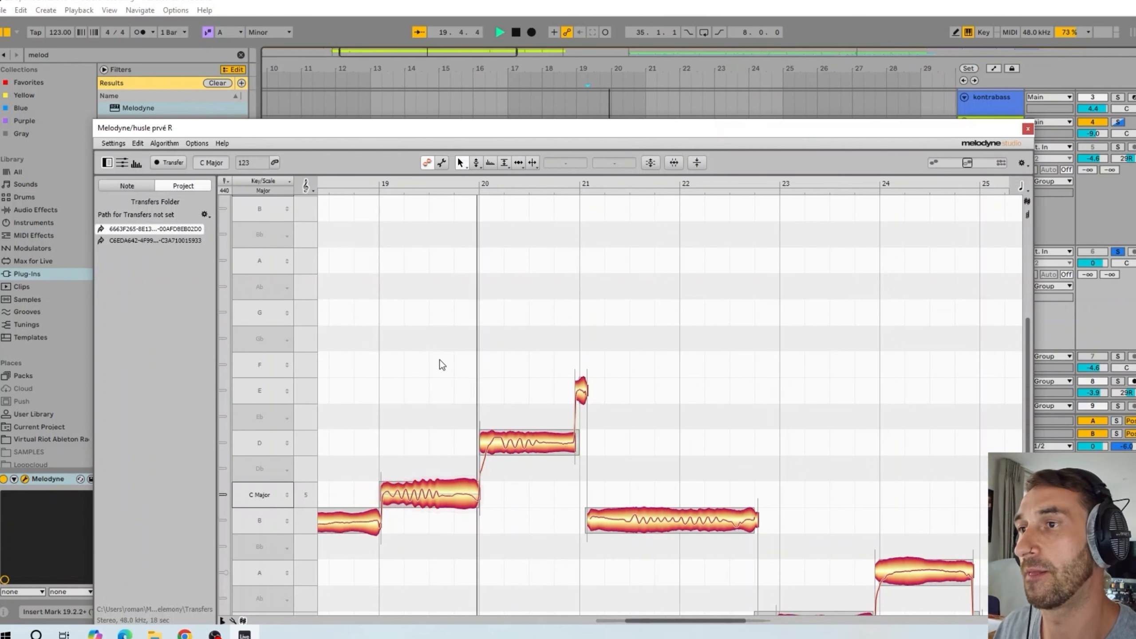
key(space)
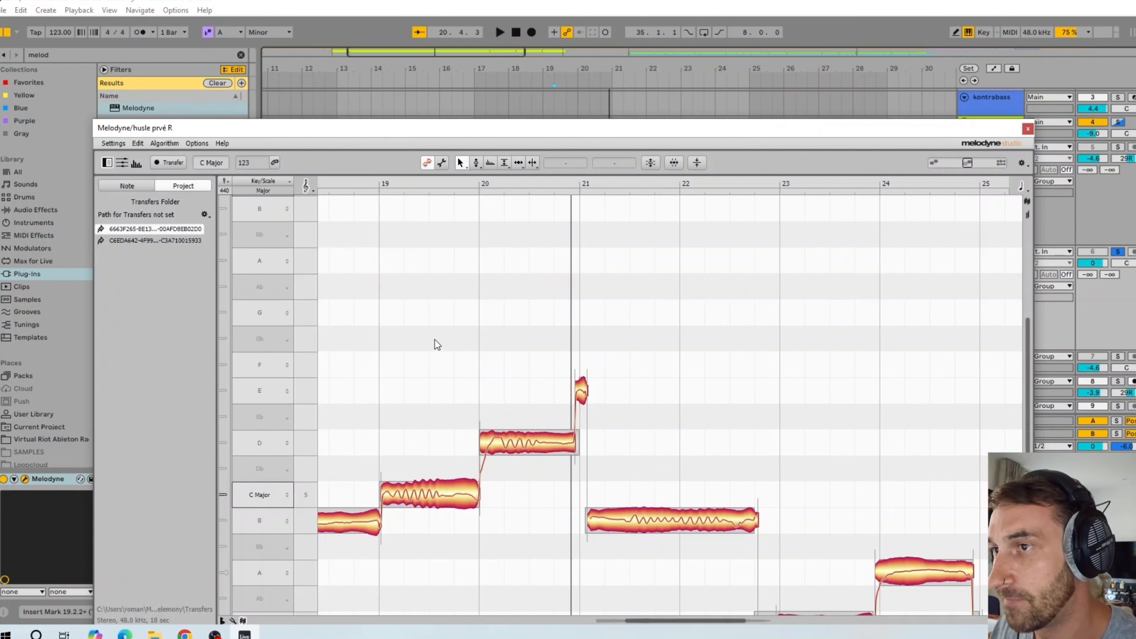
- Reduce the pitch modulation of the D5 note at bar 20 to 43% and listen to the result
click(476, 163)
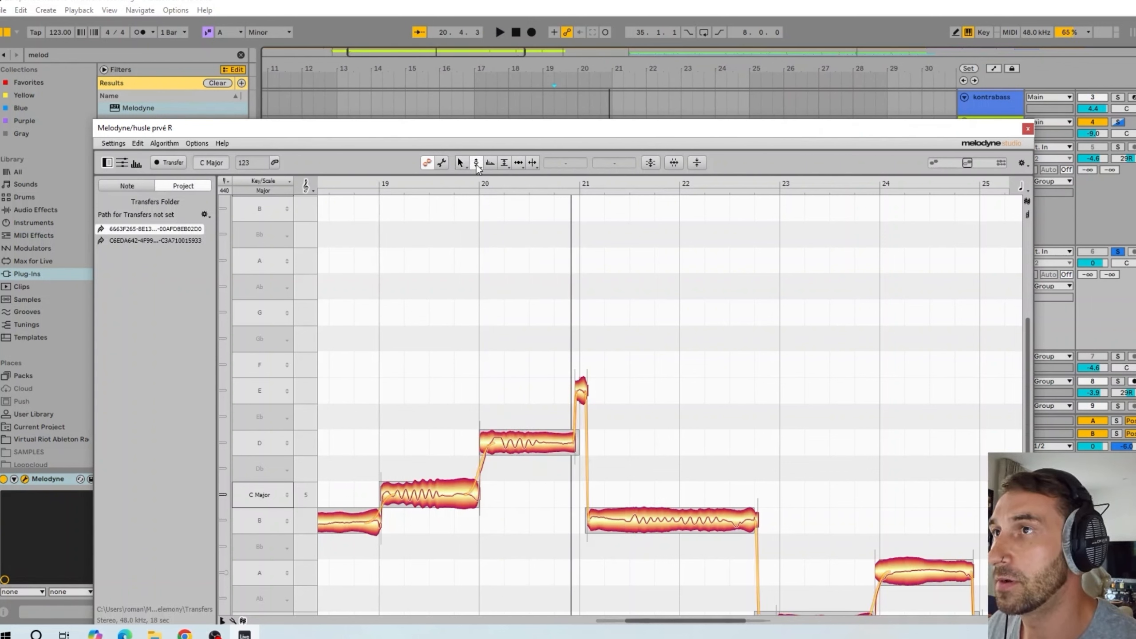
click(477, 176)
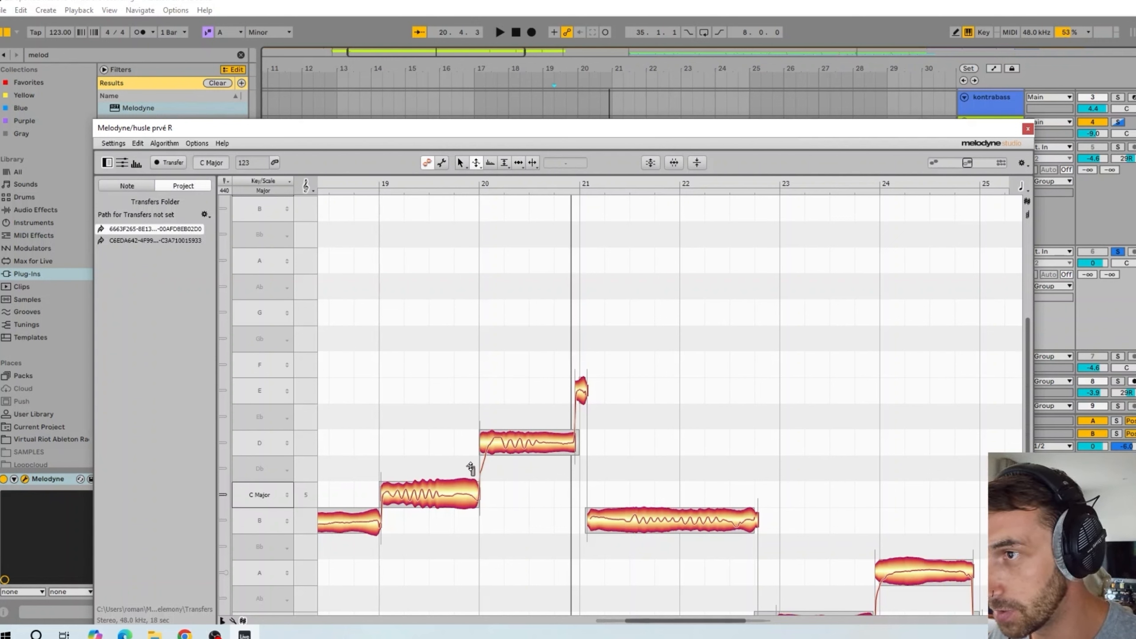
click(501, 445)
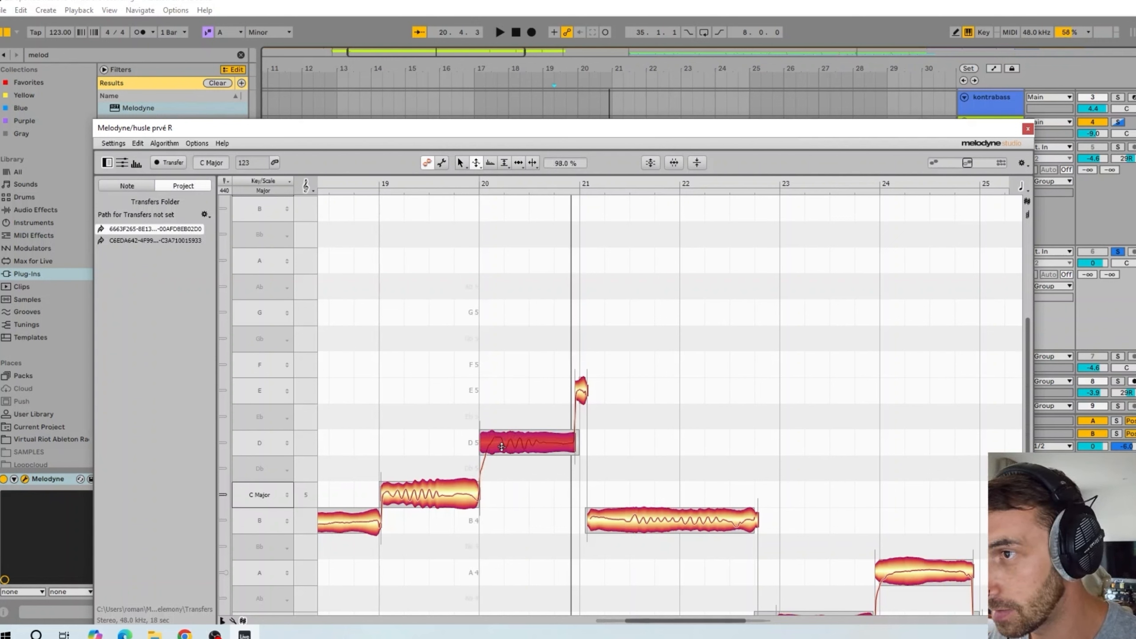
drag(502, 445, 509, 478)
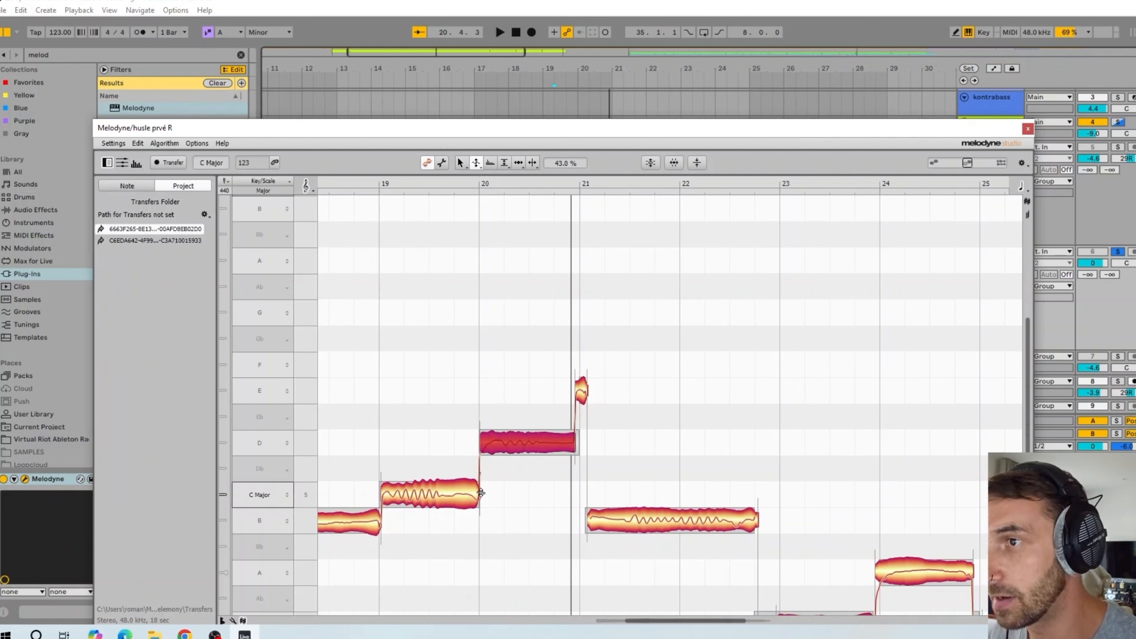
key(space)
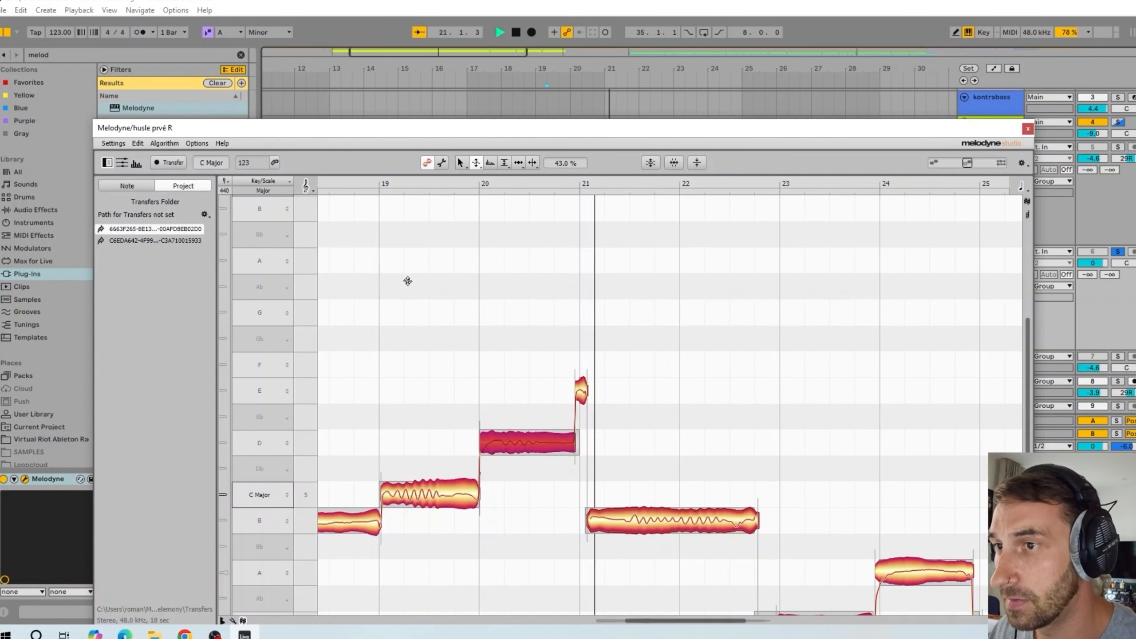
key(space)
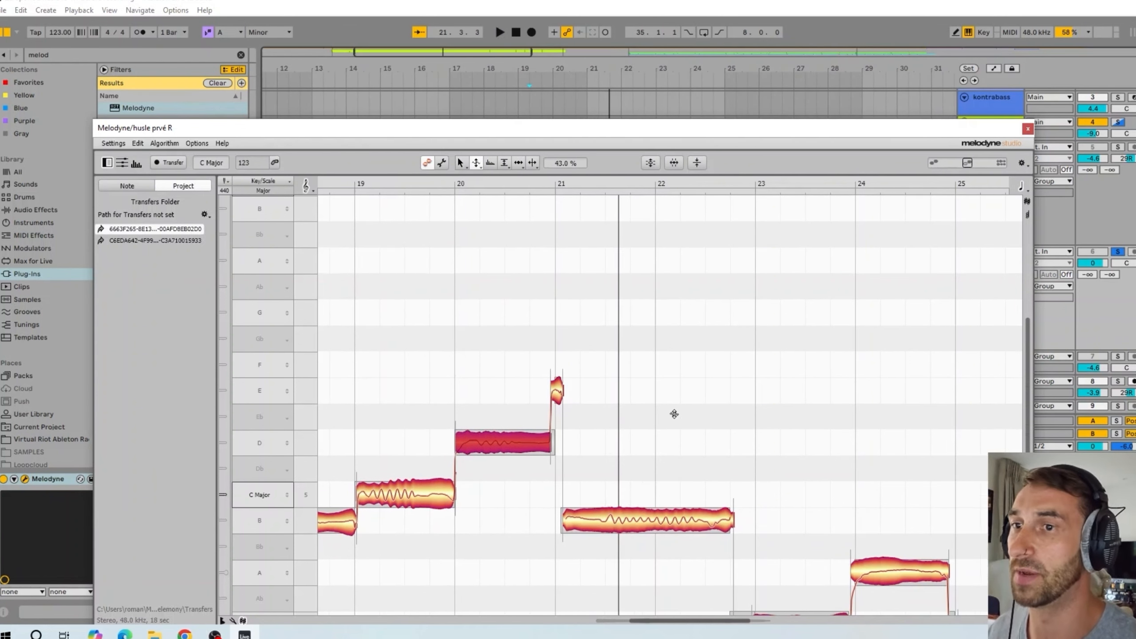
- Reduce the pitch modulation of the A4 note at bar 24 to 30% and play the passage
scroll(674, 411, down, 3)
scroll(671, 405, right, 4)
drag(600, 128, 577, 344)
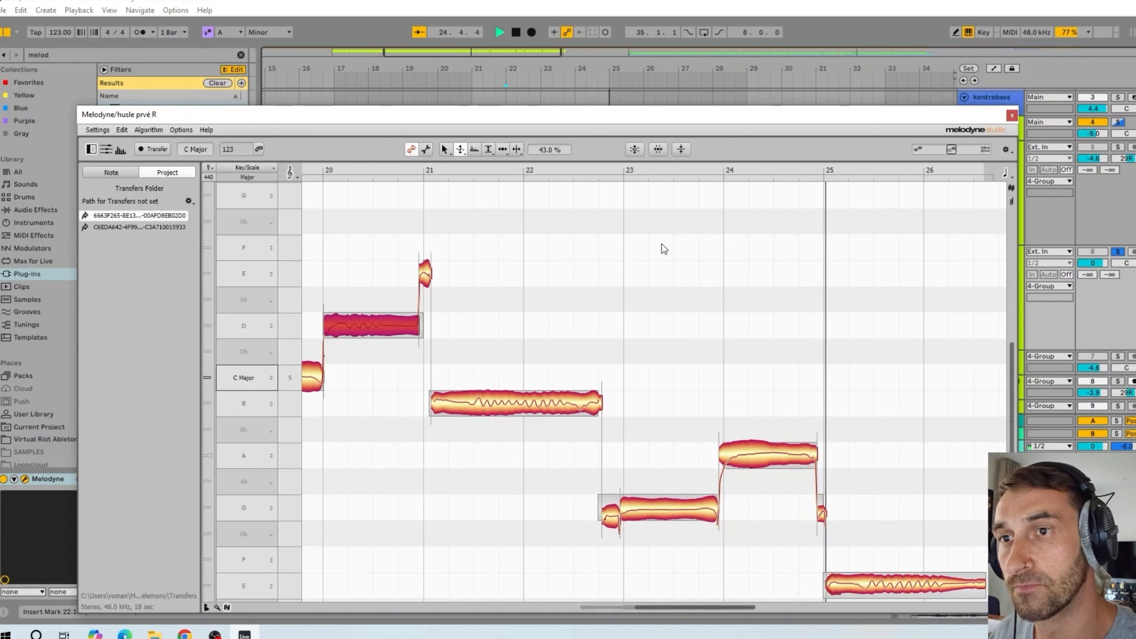
click(753, 457)
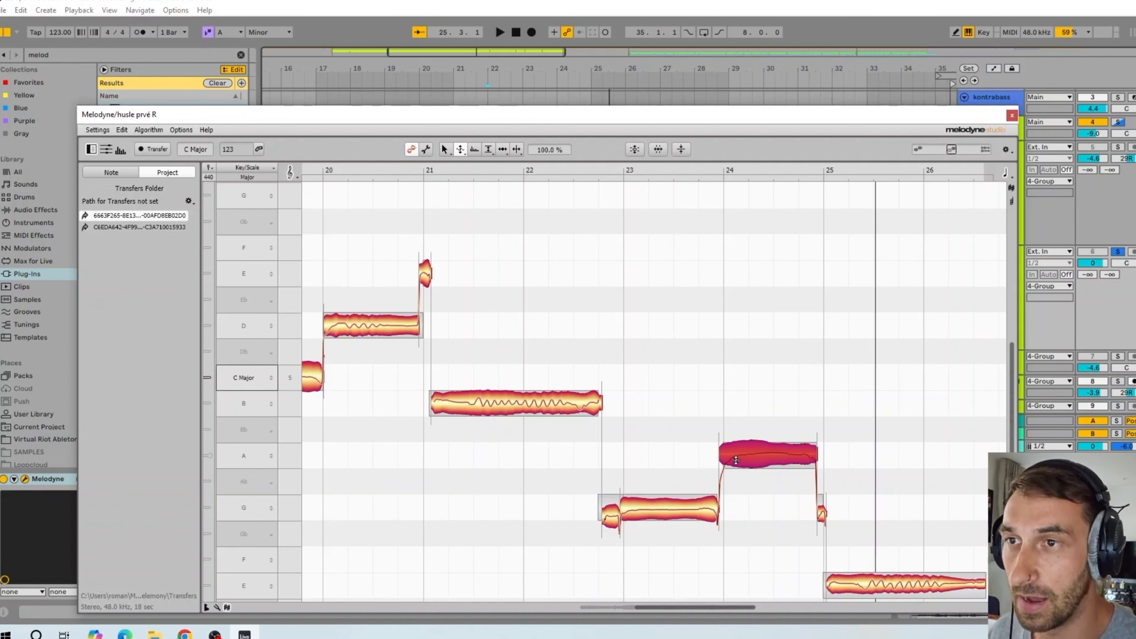
drag(739, 452, 754, 494)
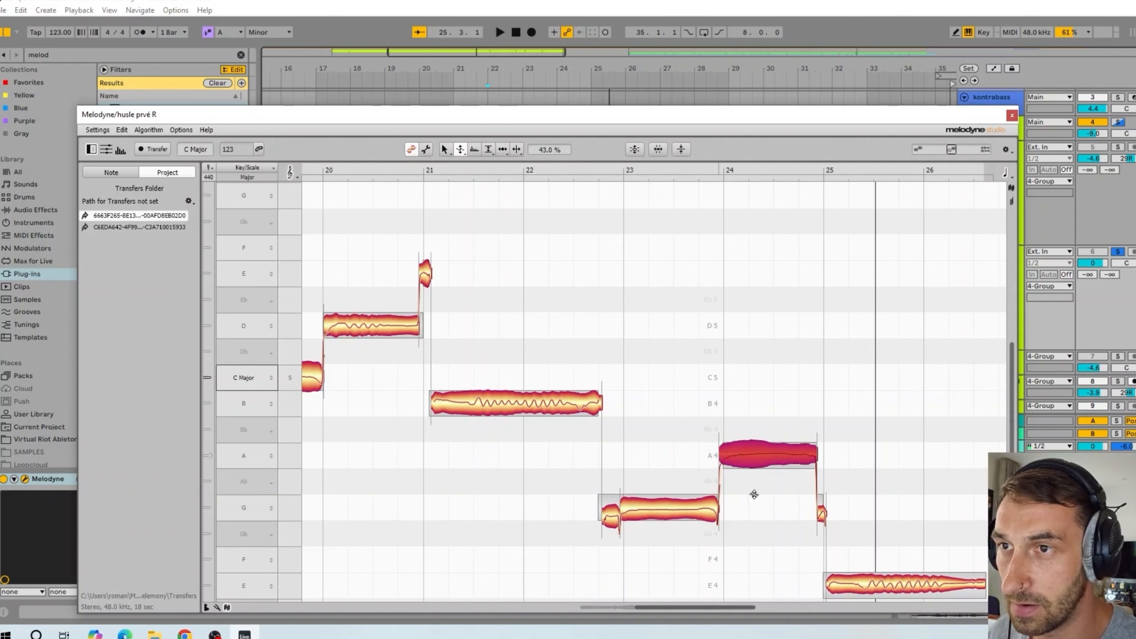
key(space)
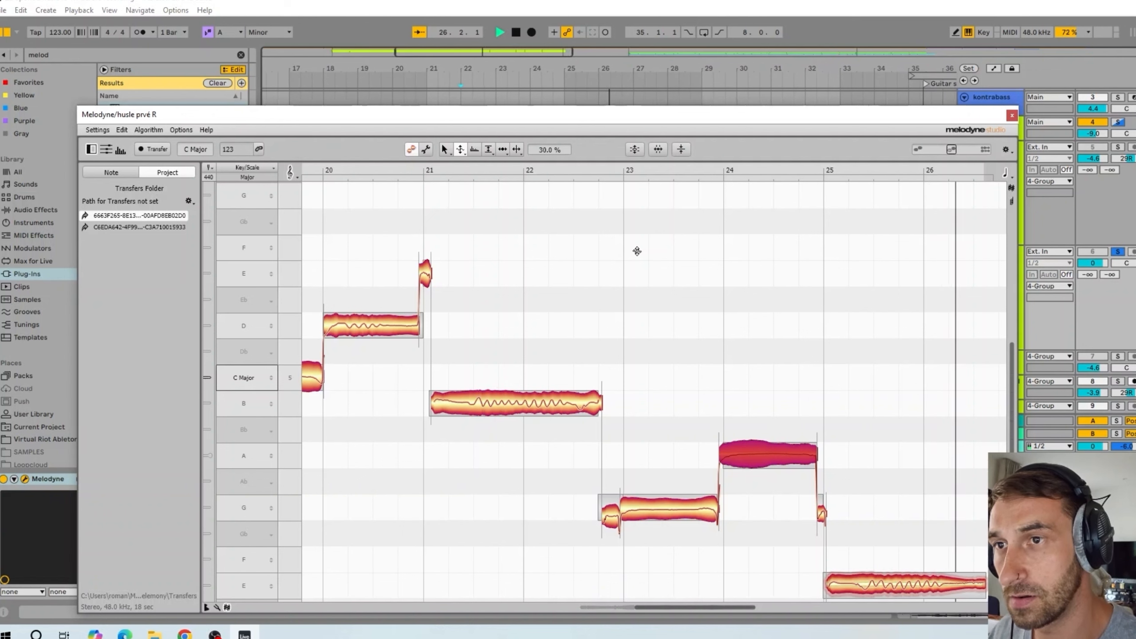
- Stop playback, close the Melodyne editor and insert a new audio track below the second husle prvé R track
key(space)
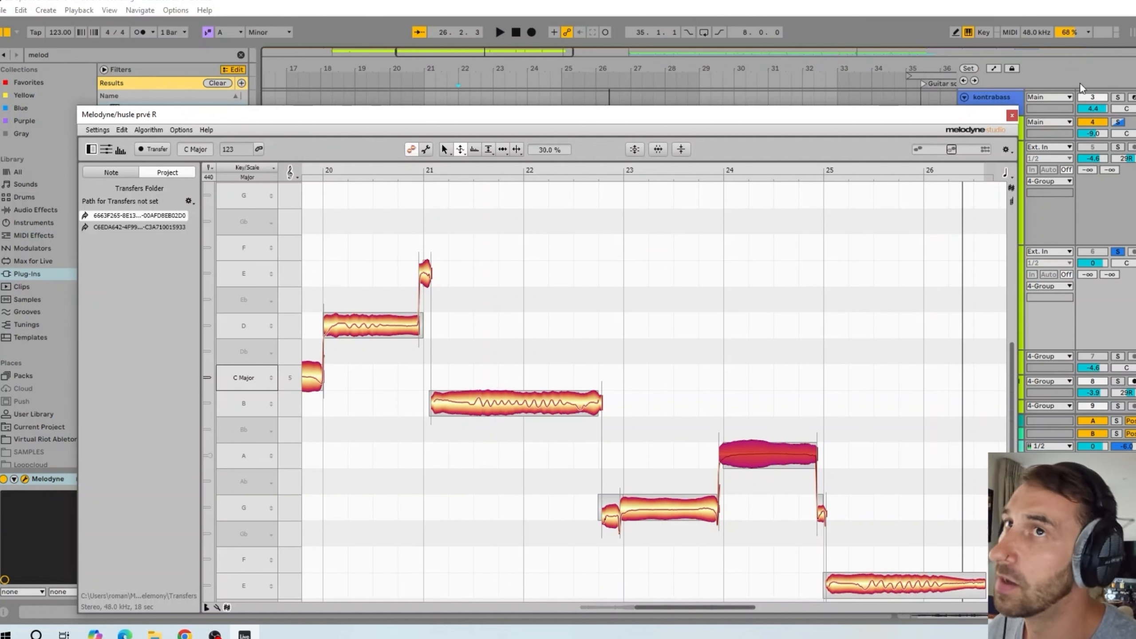
click(1014, 117)
scroll(913, 275, down, 1)
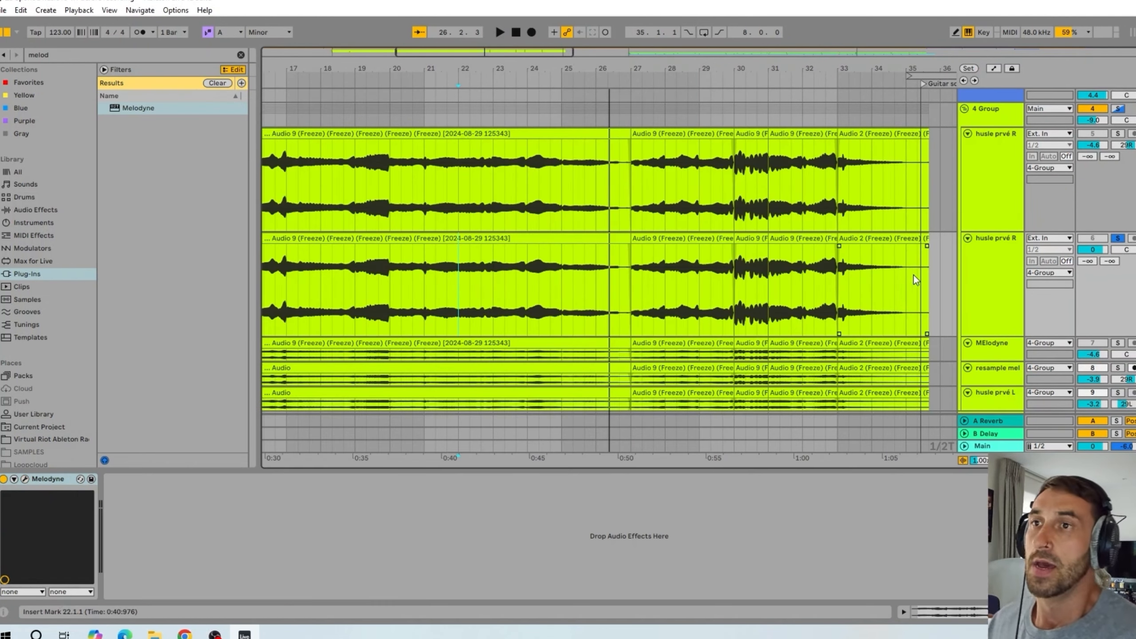
right_click(976, 267)
click(1018, 375)
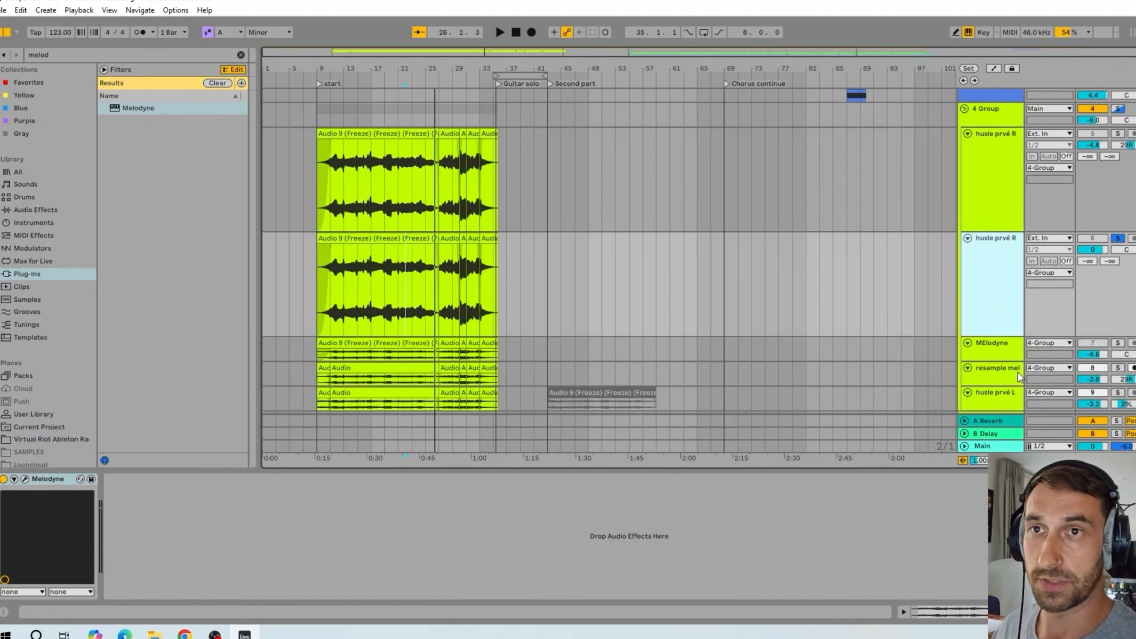
scroll(469, 216, down, 3)
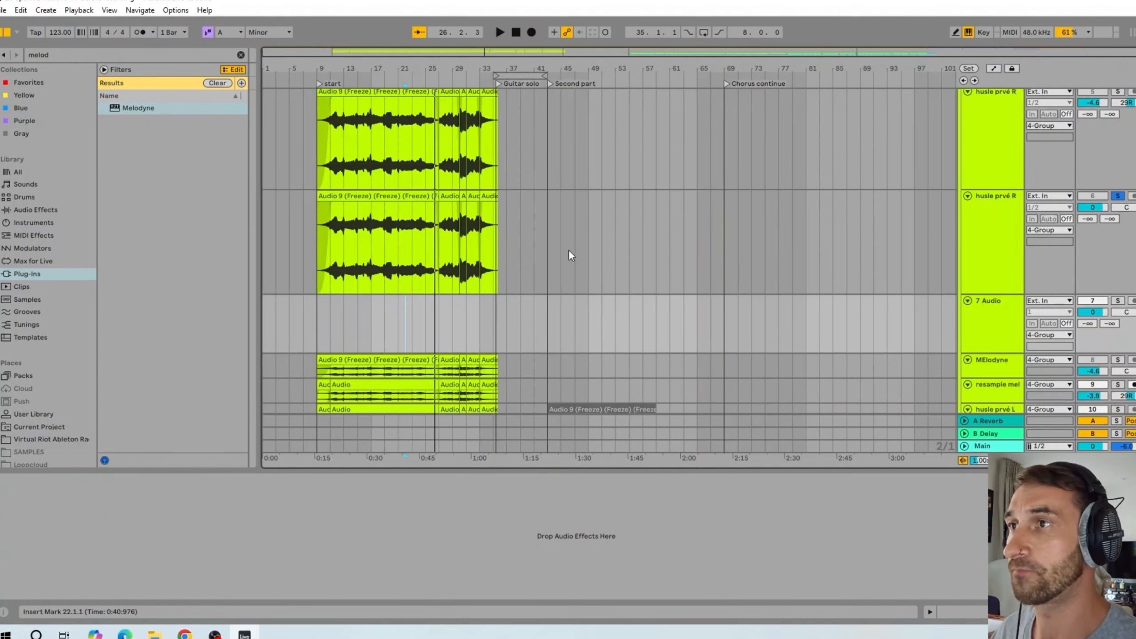
- Set the new audio track's input to Resampling and start recording the Melodyne-tuned violin into it from bar 9
click(319, 314)
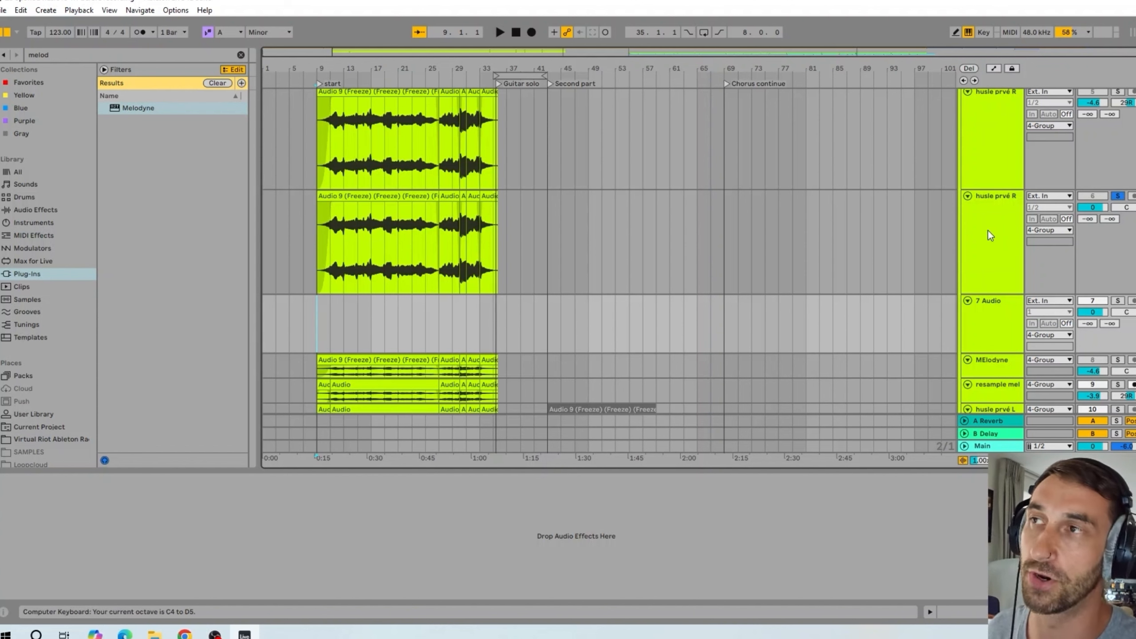
click(979, 215)
scroll(968, 287, down, 1)
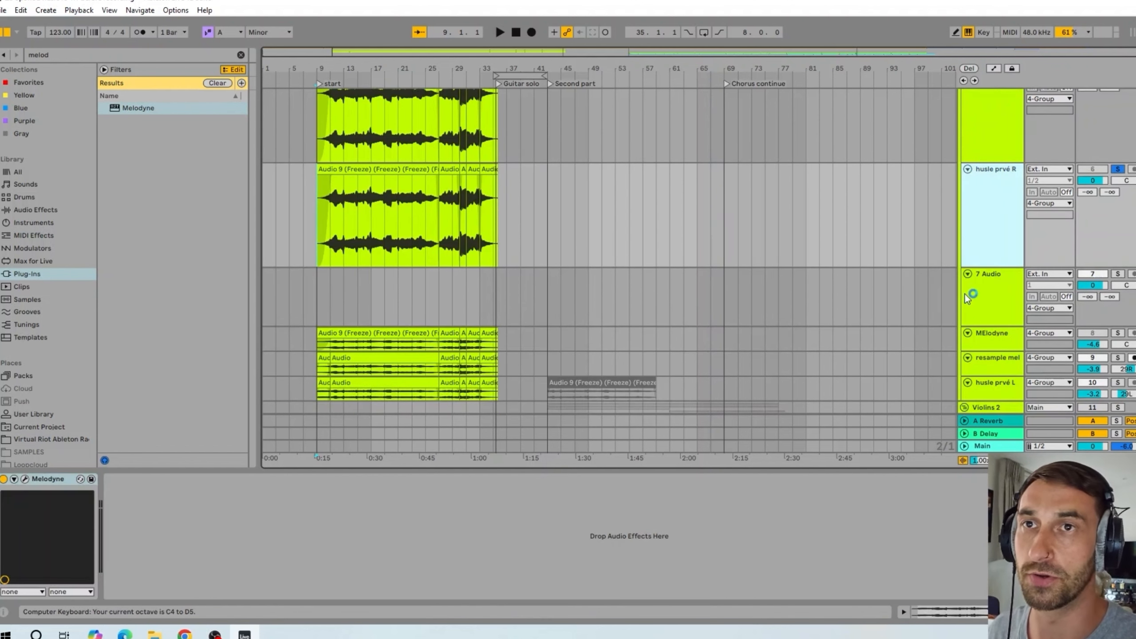
click(319, 291)
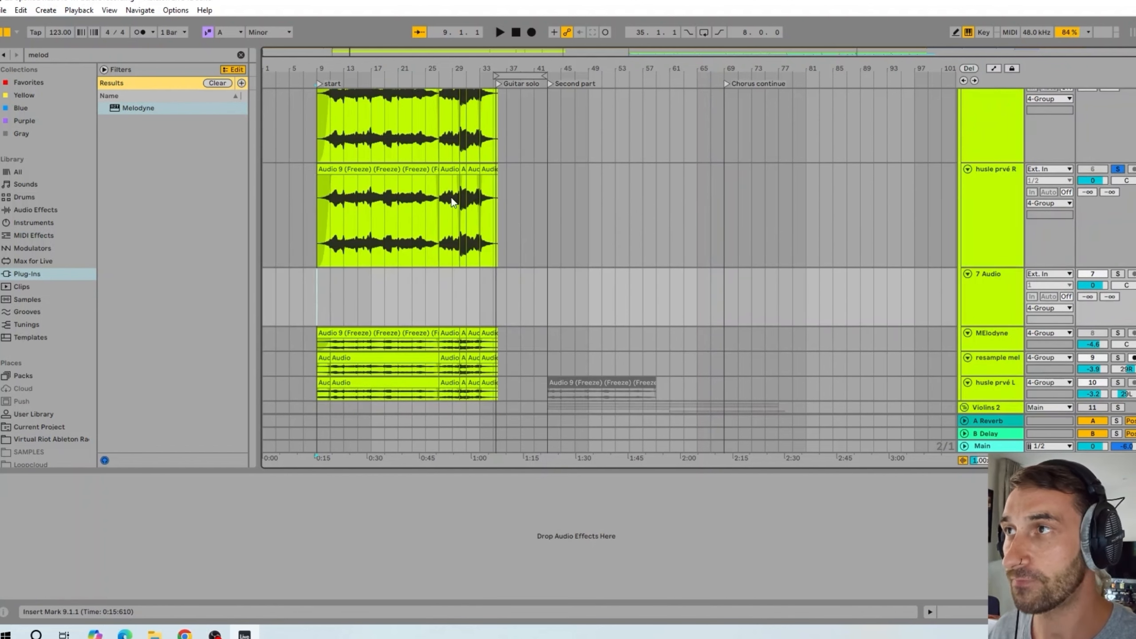
click(1023, 278)
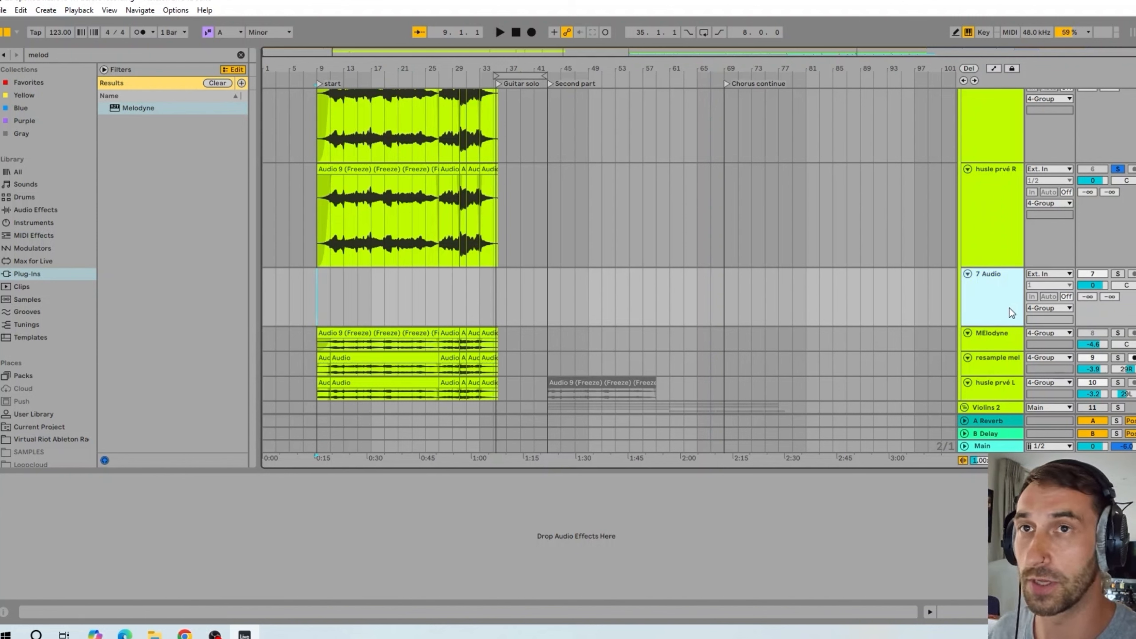
click(1046, 275)
click(1046, 305)
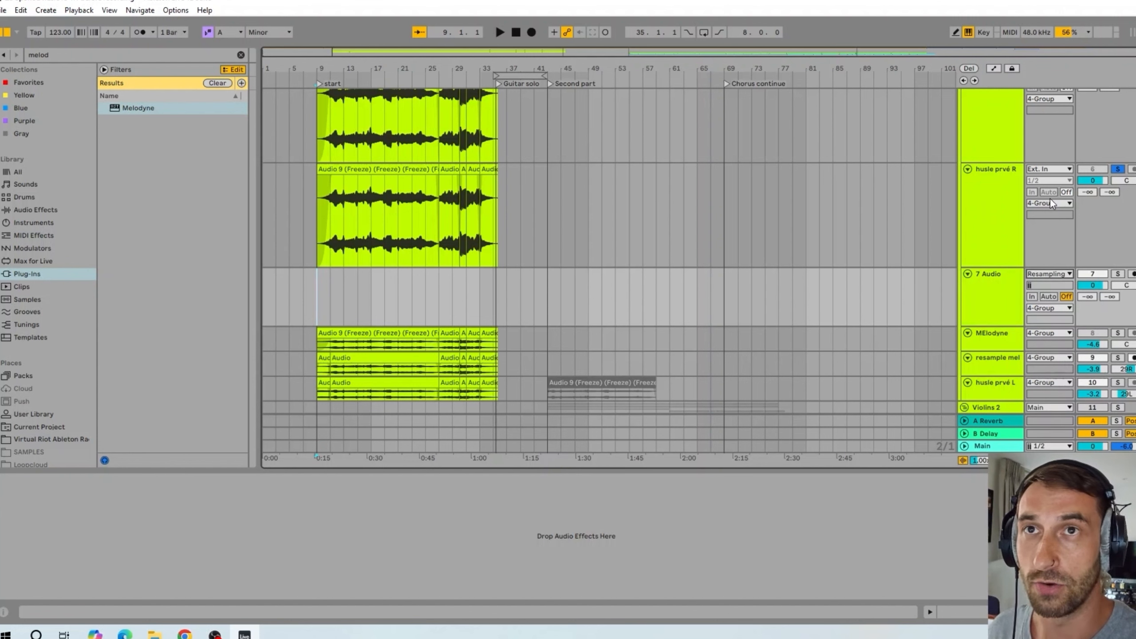
click(973, 186)
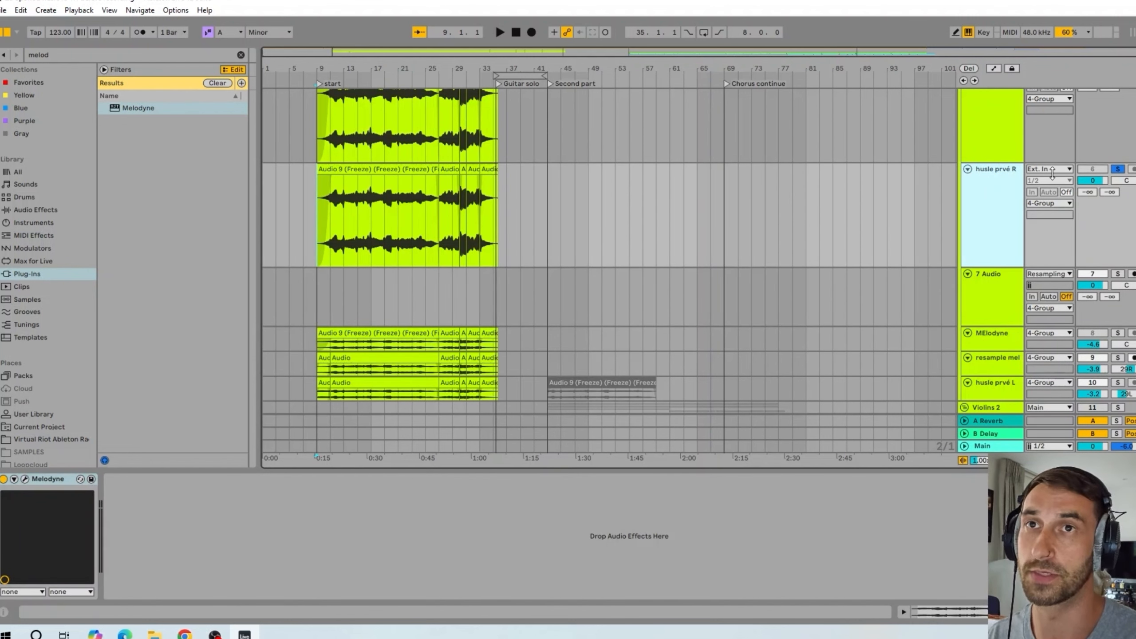
click(532, 30)
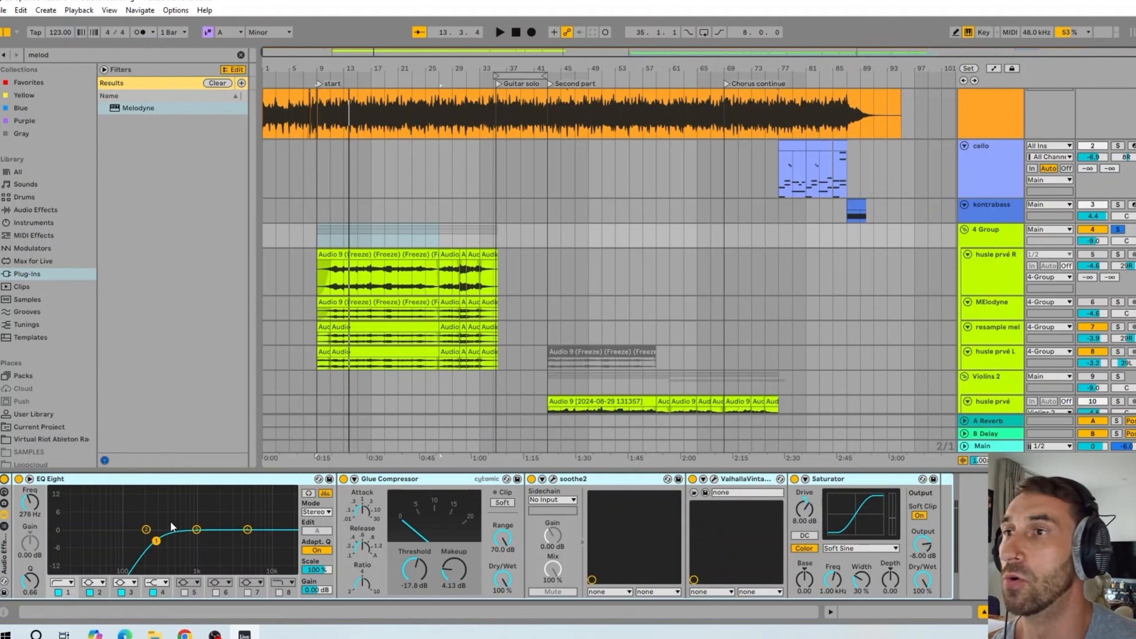
- Inspect the husle prvé R track and the effect chain of the 4 Group, and play the violin from bar 14
click(999, 295)
key(z)
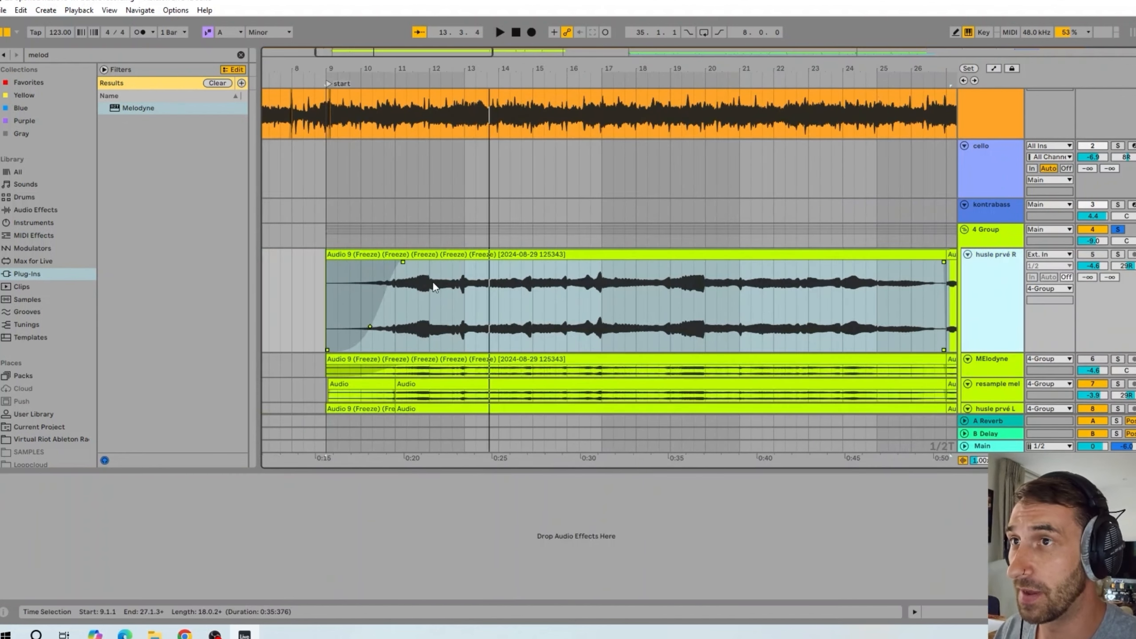
key(x)
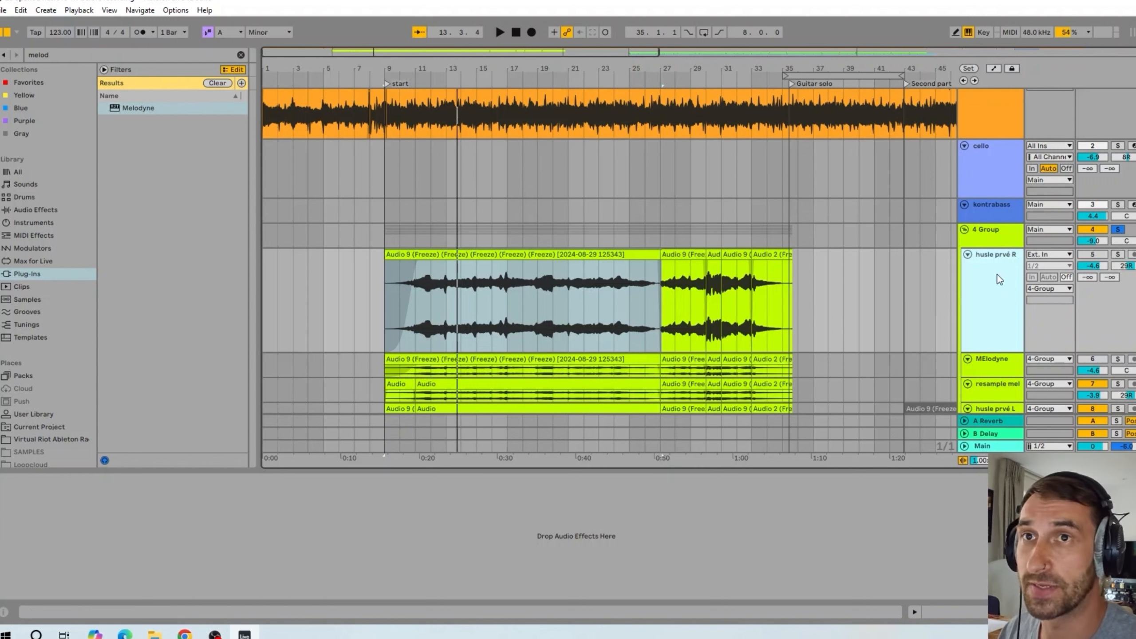
key(Up)
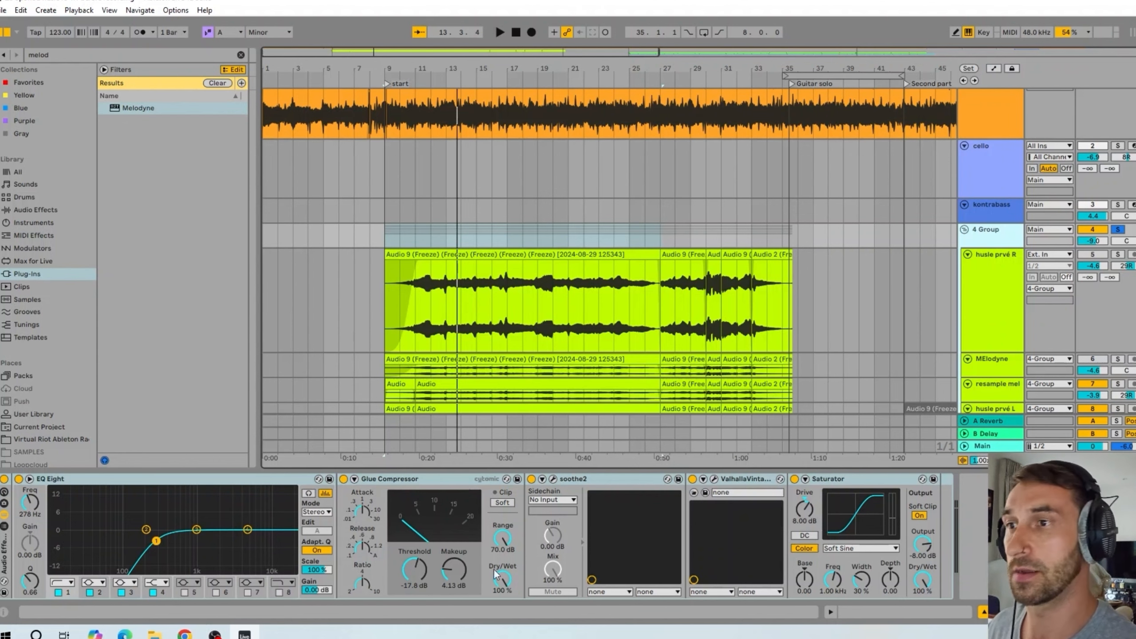
click(475, 289)
key(space)
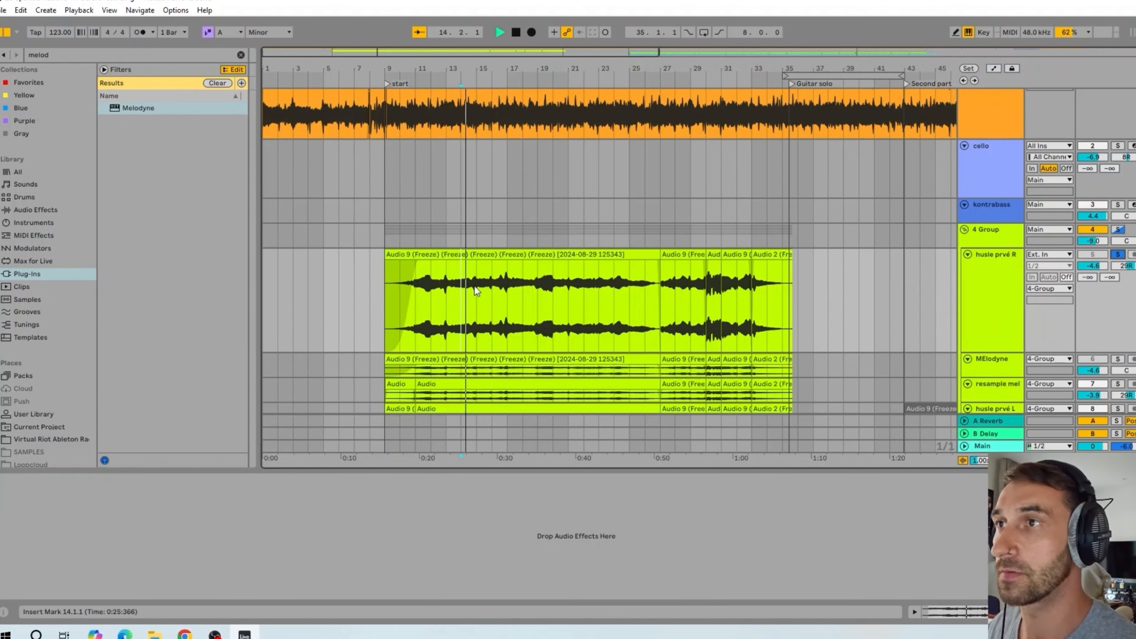
- Turn on soothe2 in the 4 Group effect chain and play the violins with its window open
click(999, 246)
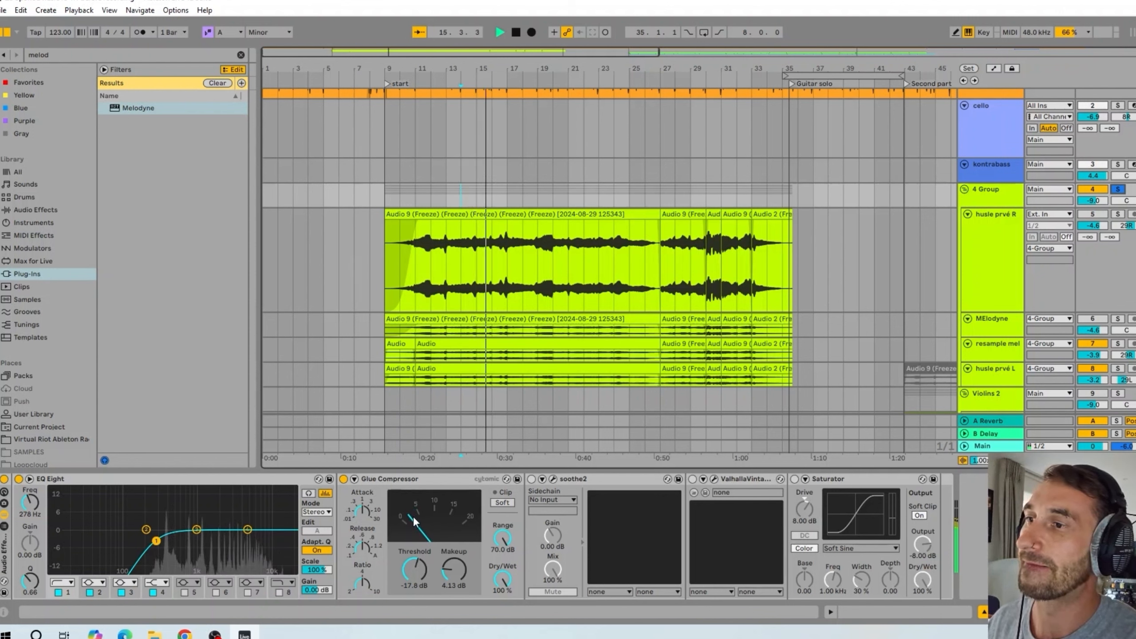
click(533, 478)
click(554, 479)
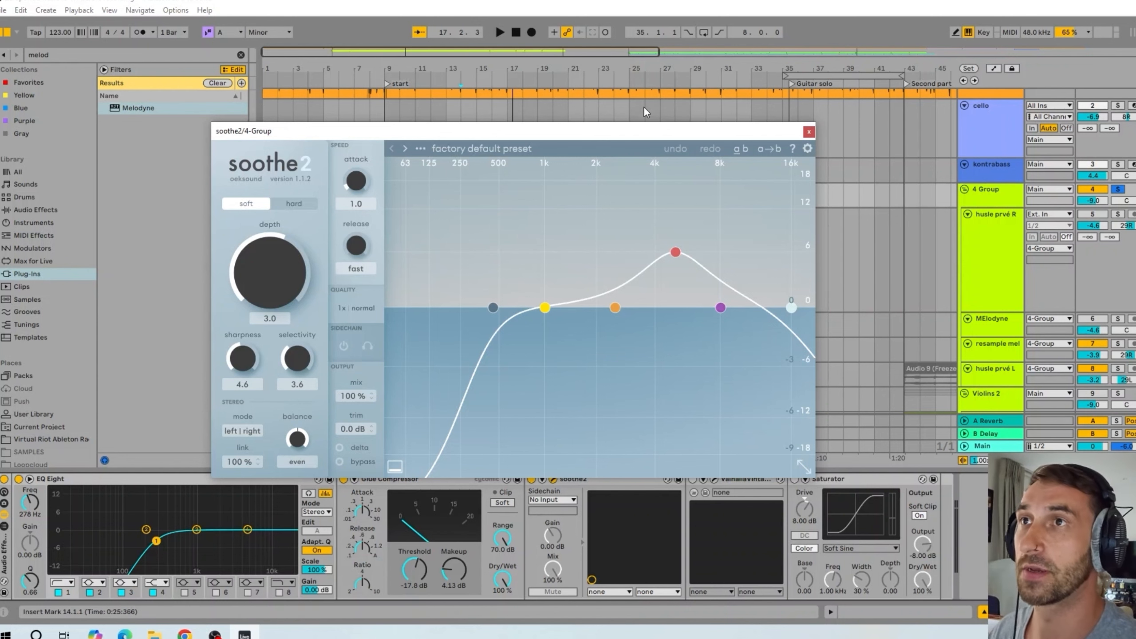
drag(642, 136, 636, 94)
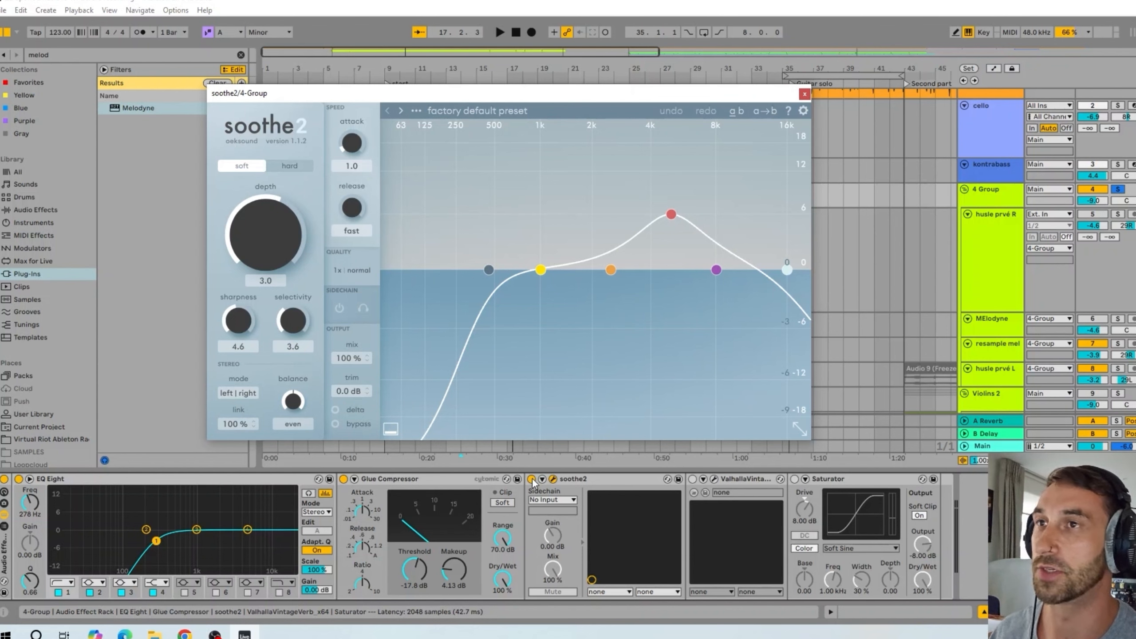
key(space)
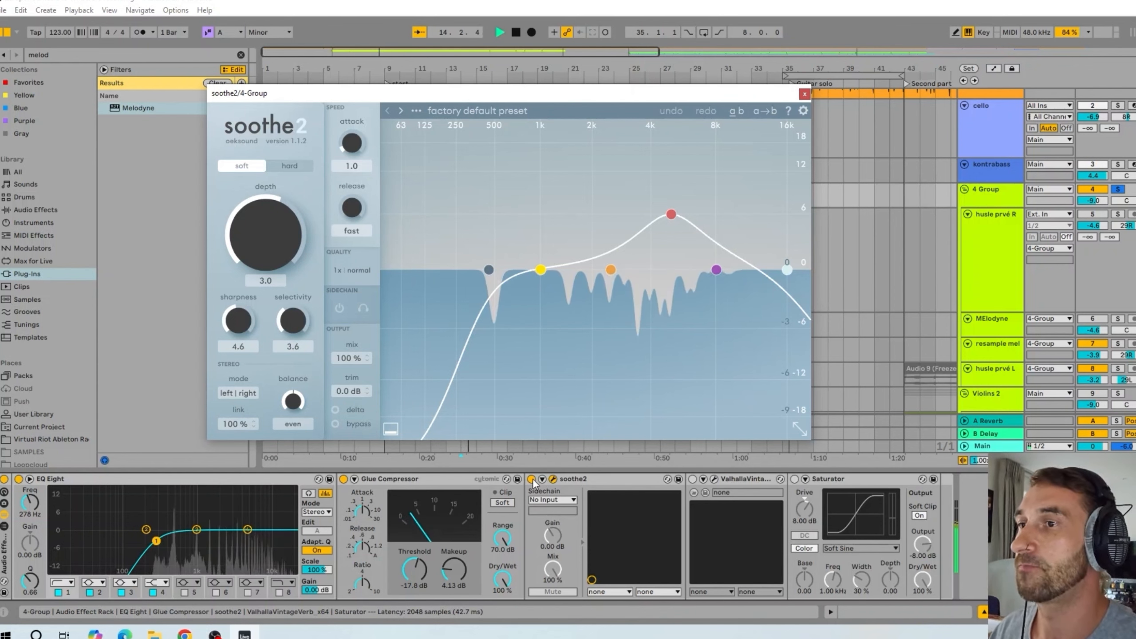
- Turn on ValhallaVintageVerb in the 4 Group and browse its Ambiences presets, keeping Med Ambience
click(692, 479)
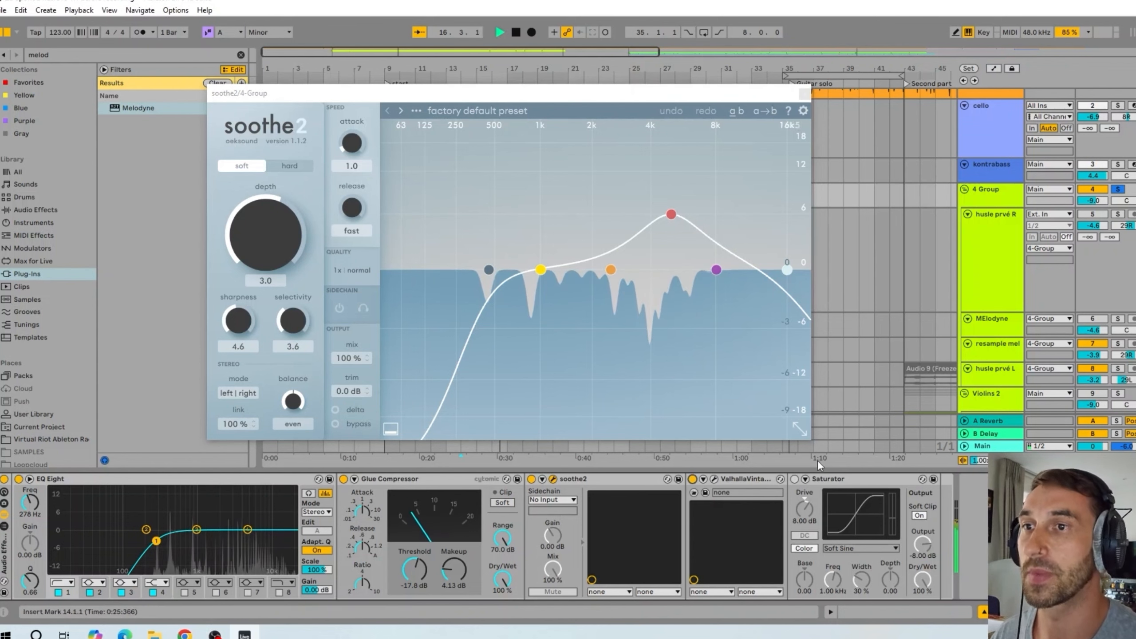
click(714, 480)
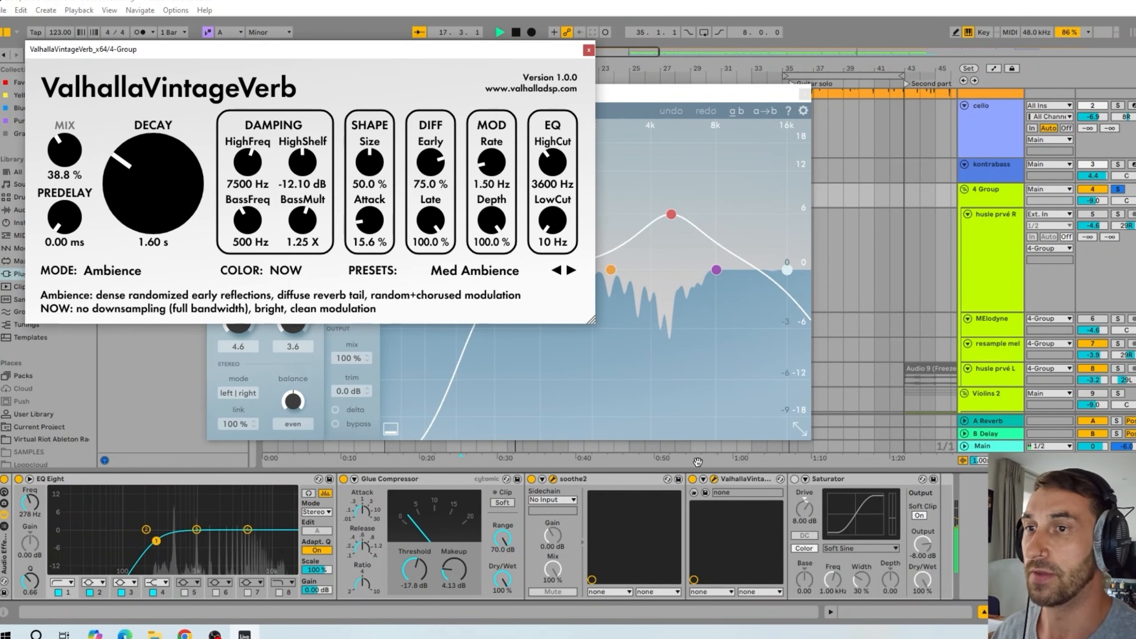
drag(192, 52, 267, 85)
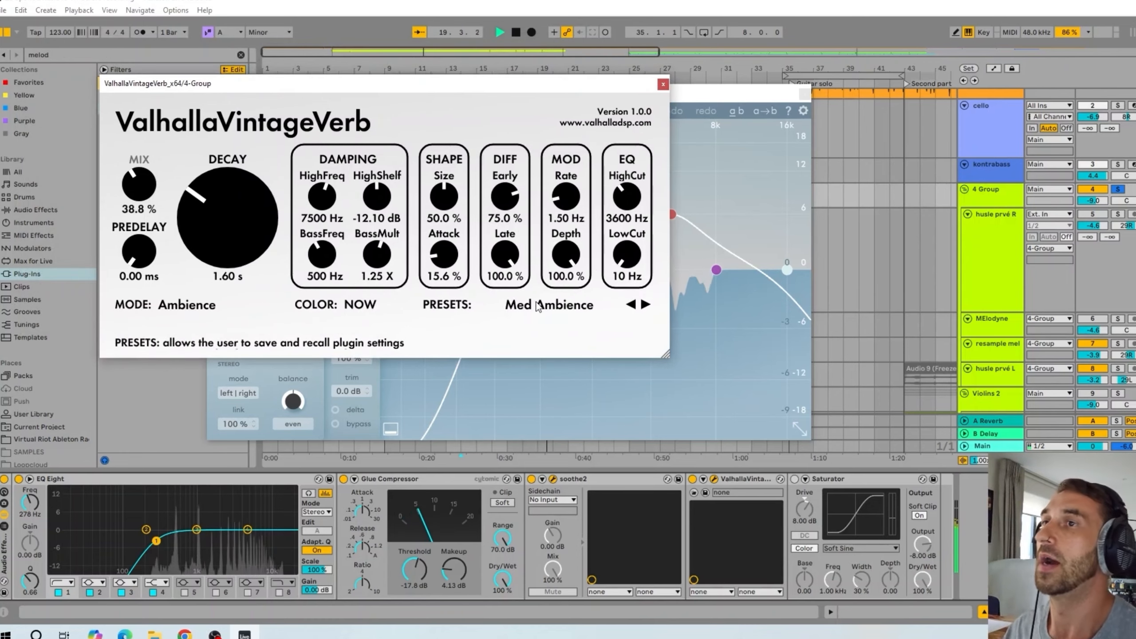
click(568, 309)
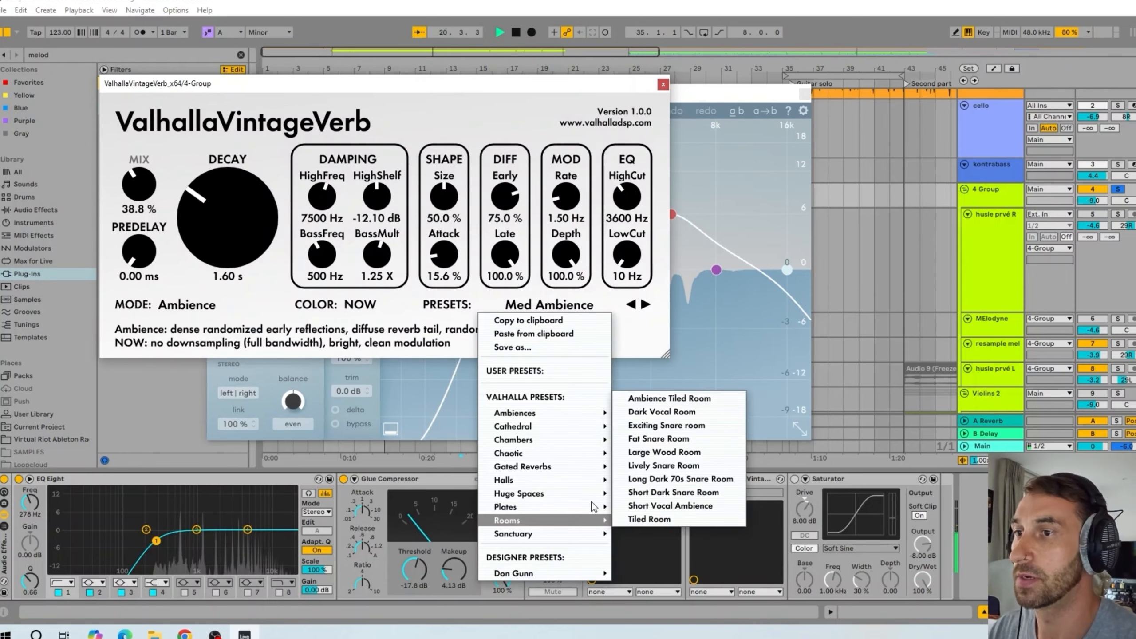
mouse_move(581, 412)
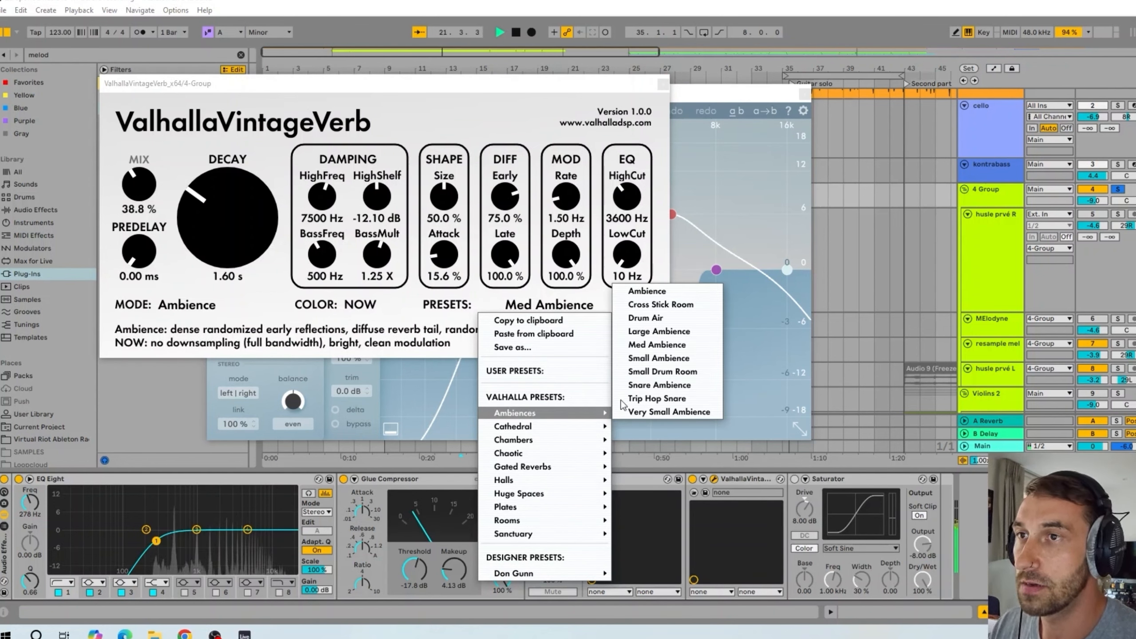
click(479, 113)
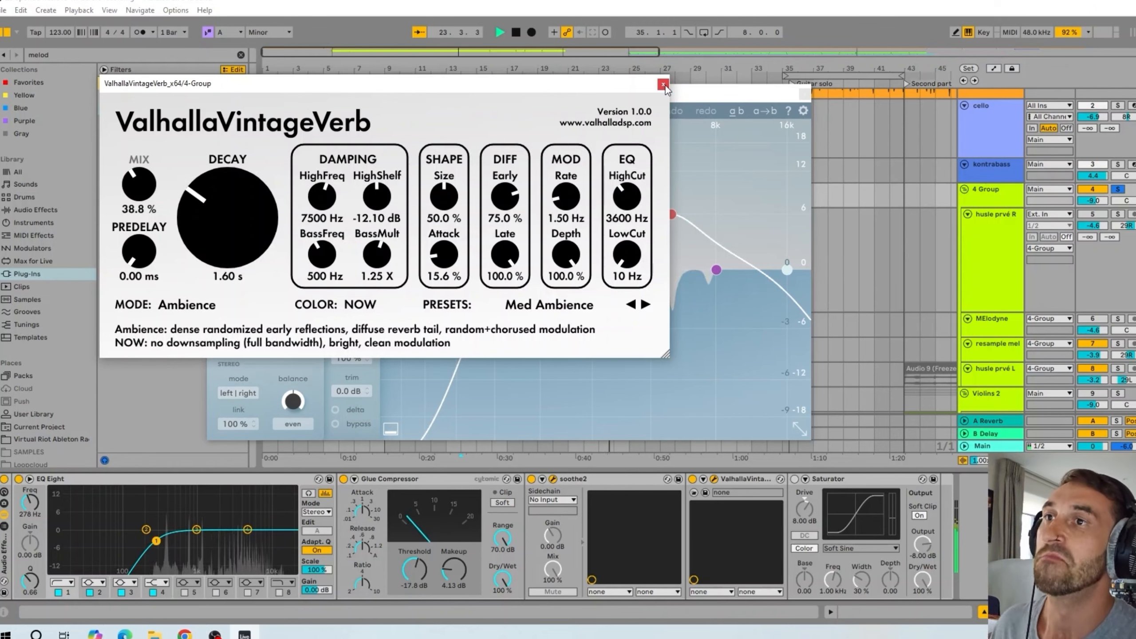
- Close the reverb and soothe2 windows and turn on the Saturator in the 4 Group
click(663, 84)
click(804, 94)
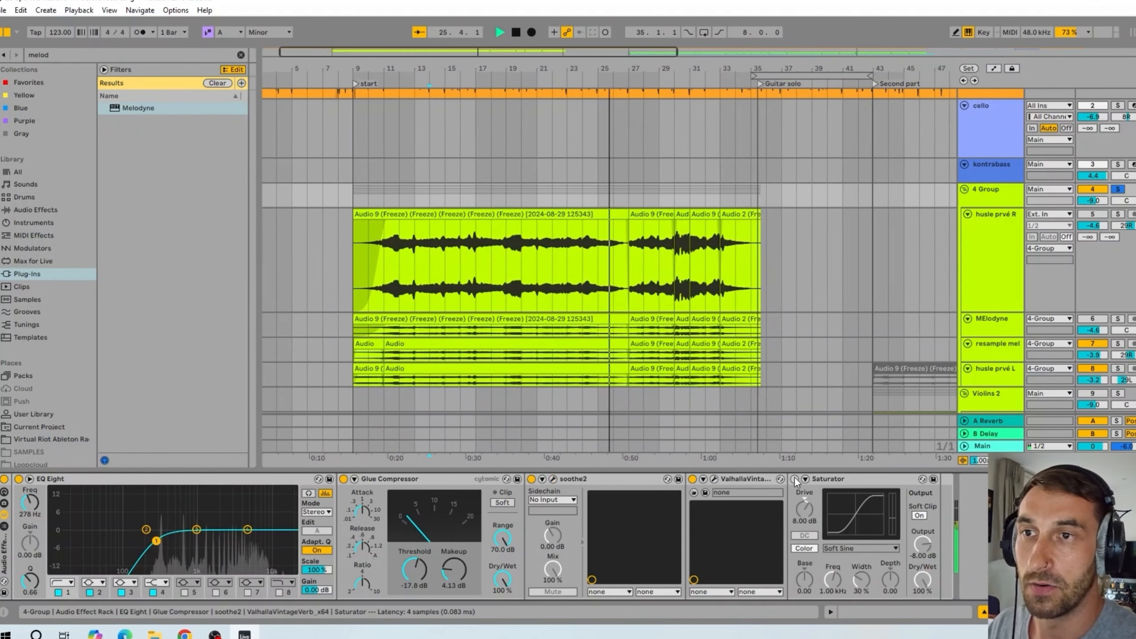
click(795, 478)
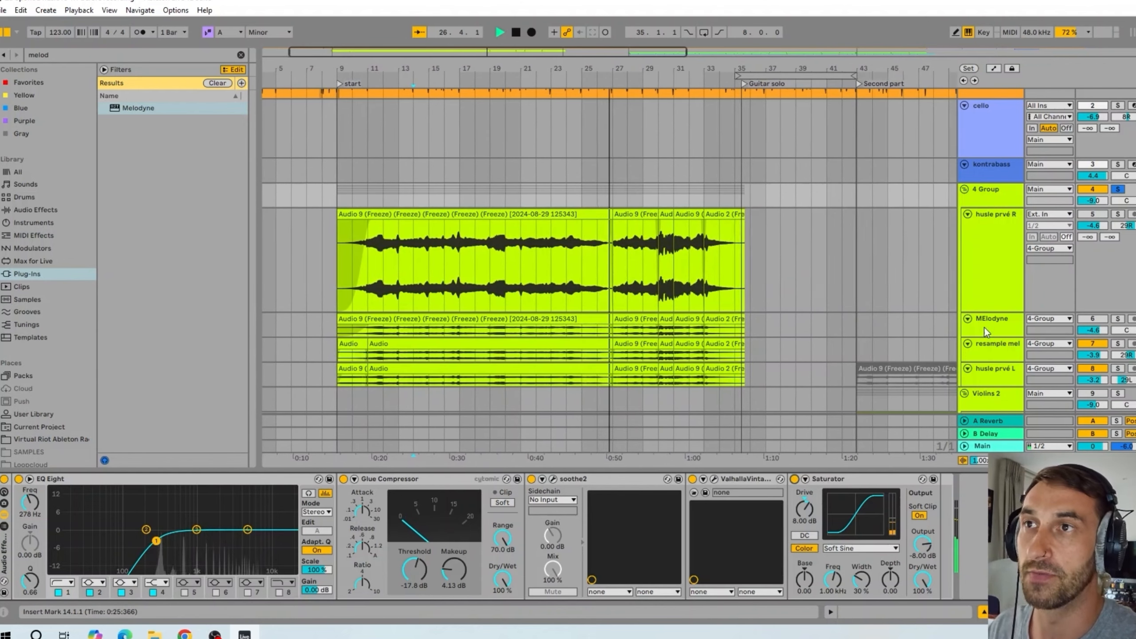
- Reduce the height of the husle prvé R track and stop playback
click(1010, 311)
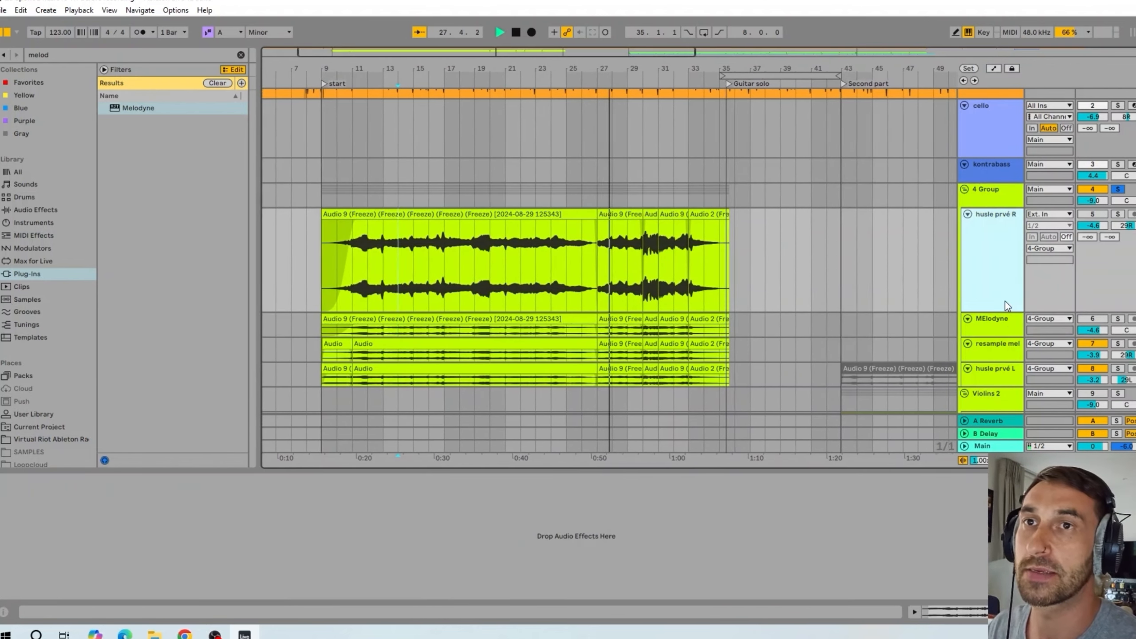
drag(1008, 314, 1006, 289)
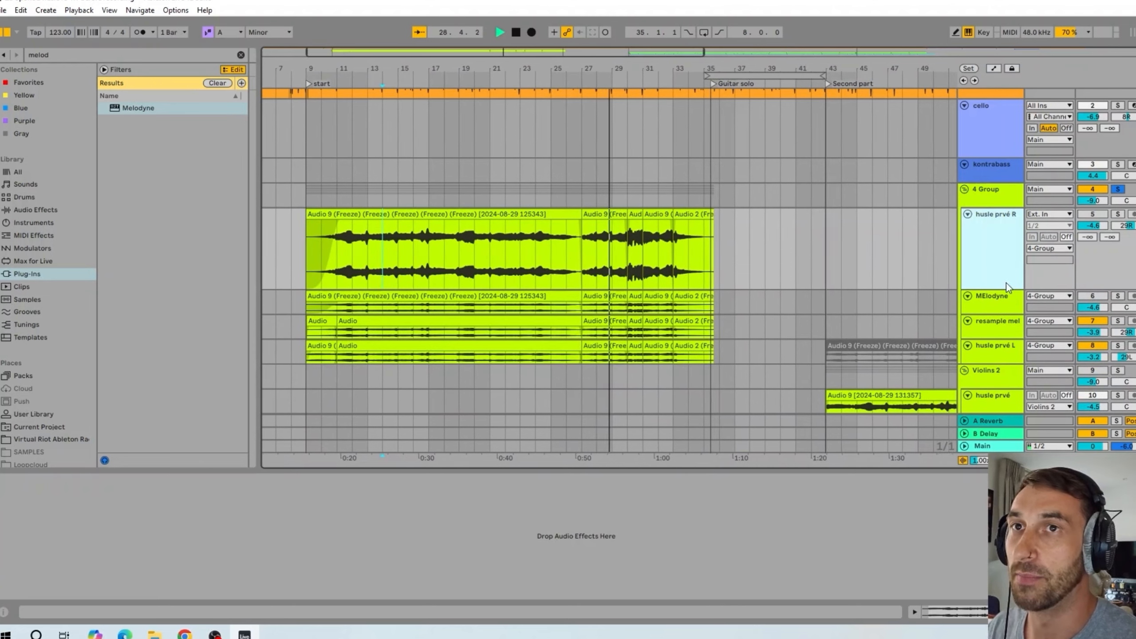
scroll(608, 240, down, 3)
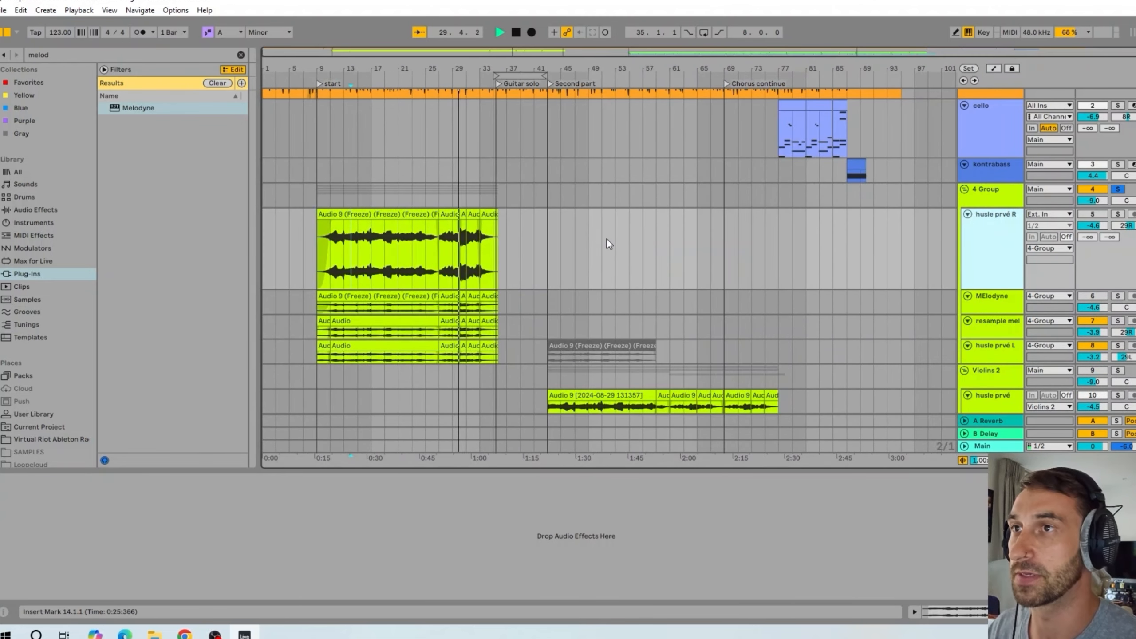
drag(995, 288, 990, 237)
key(space)
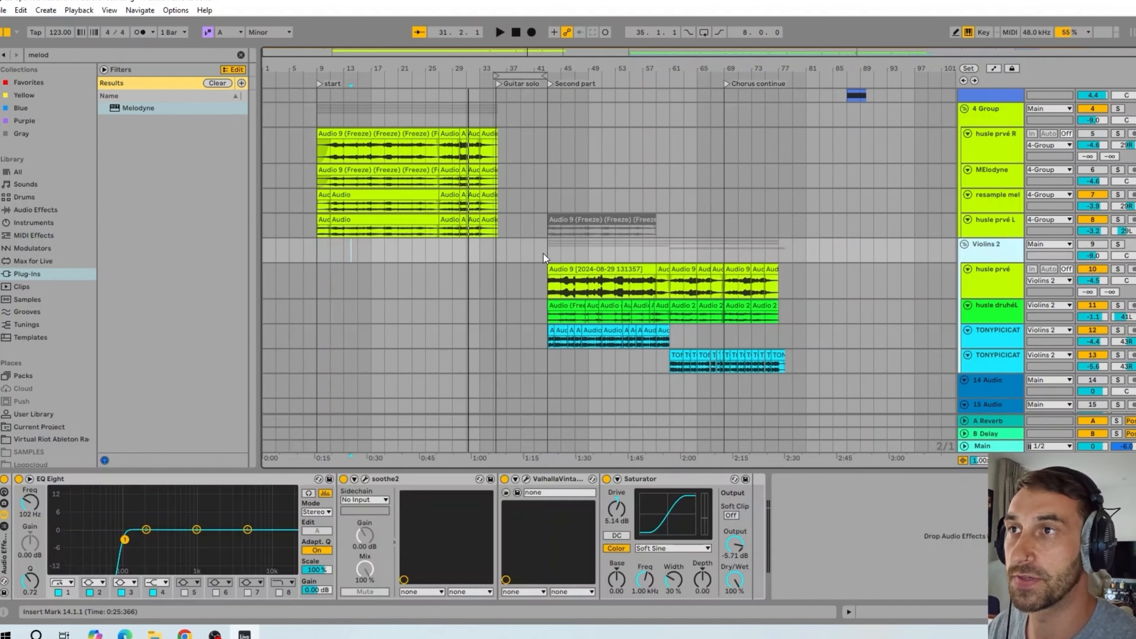
- Set the playback position to bar 43 at the Second part marker and solo the Za oponou track
click(547, 254)
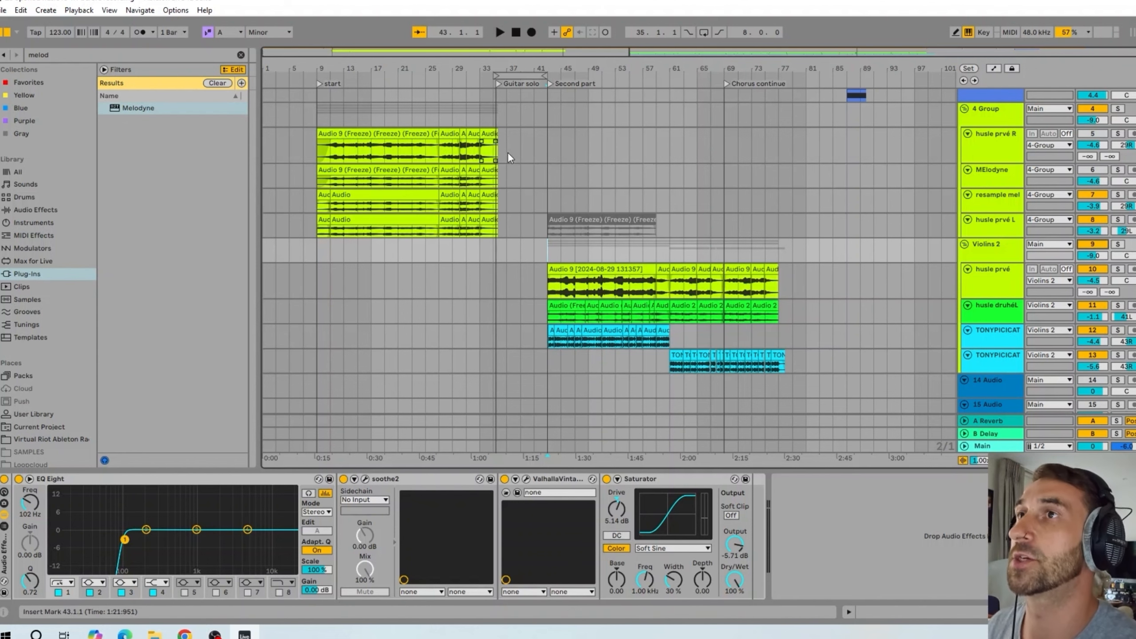
scroll(556, 307, down, 3)
scroll(478, 295, up, 4)
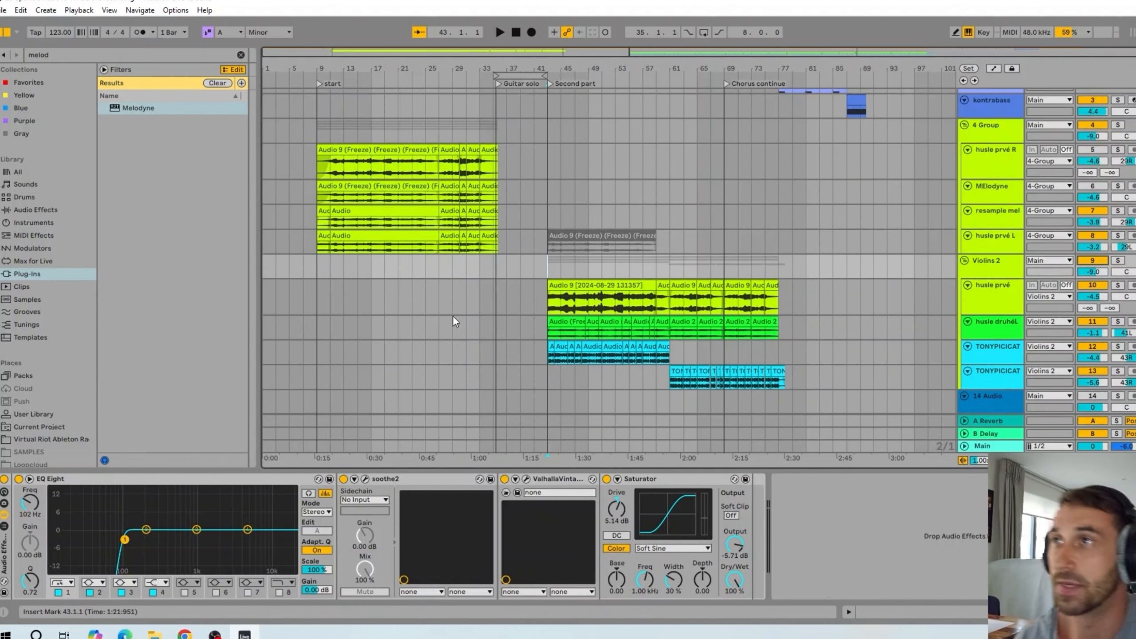
click(1083, 142)
scroll(436, 233, up, 8)
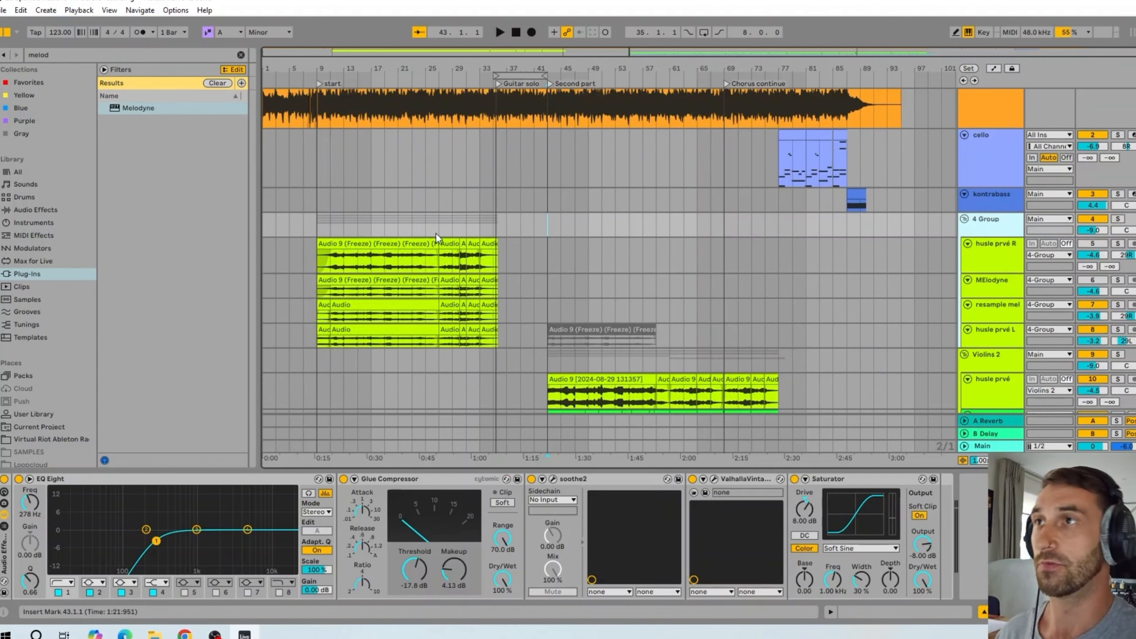
click(1118, 94)
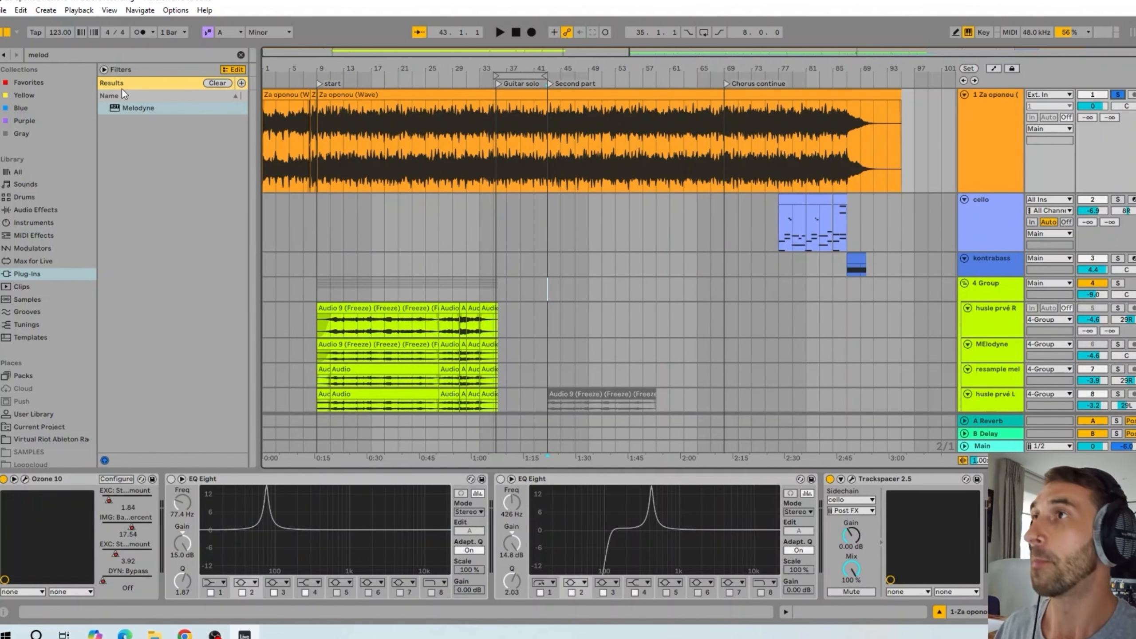
- Play the soloed Za oponou track from bar 9 at the start marker and view the Main and Za oponou device chains
click(319, 132)
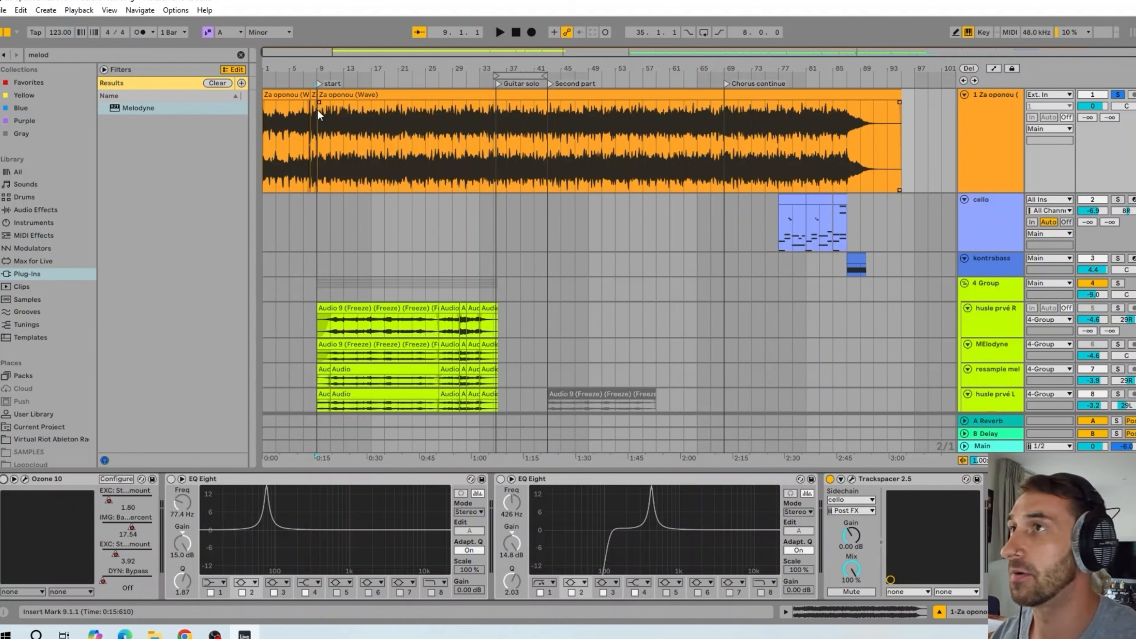
key(space)
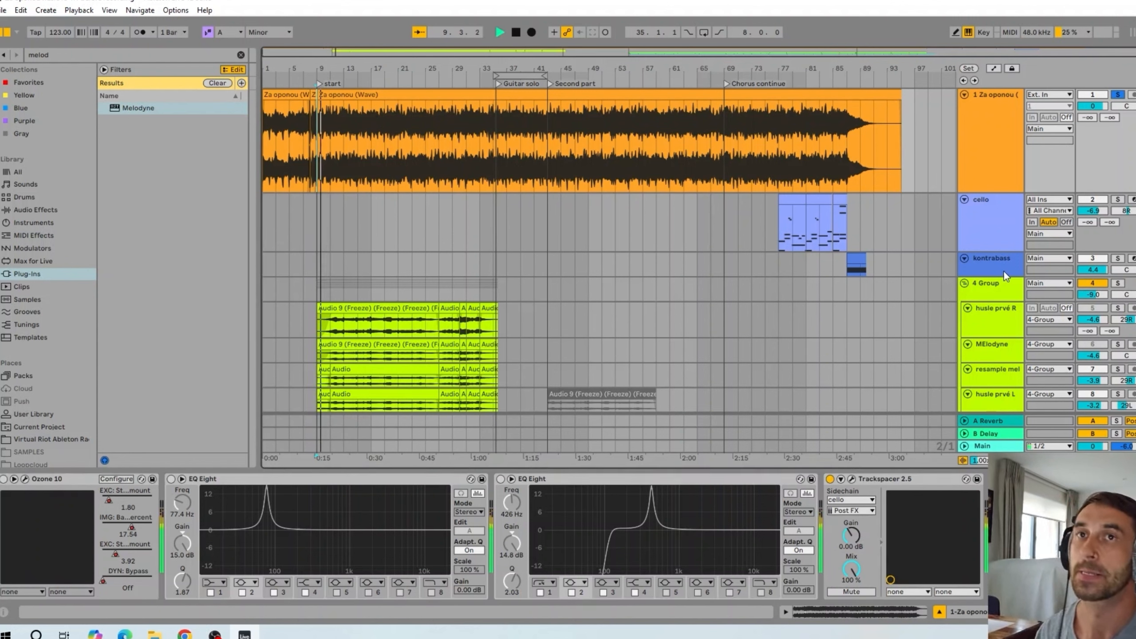
click(1011, 446)
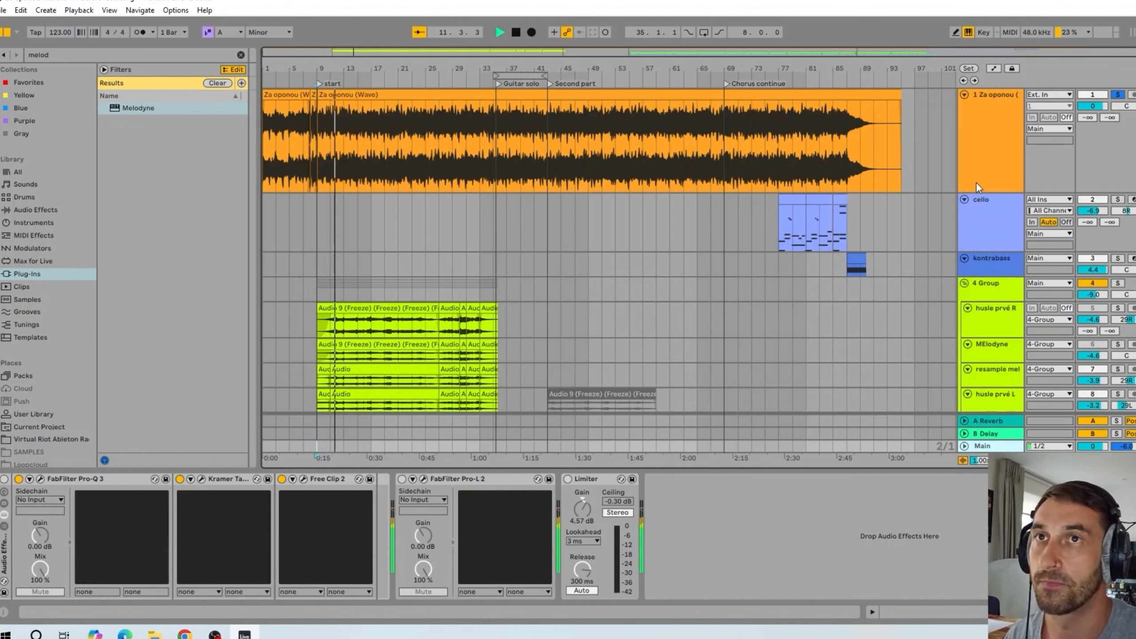
click(996, 164)
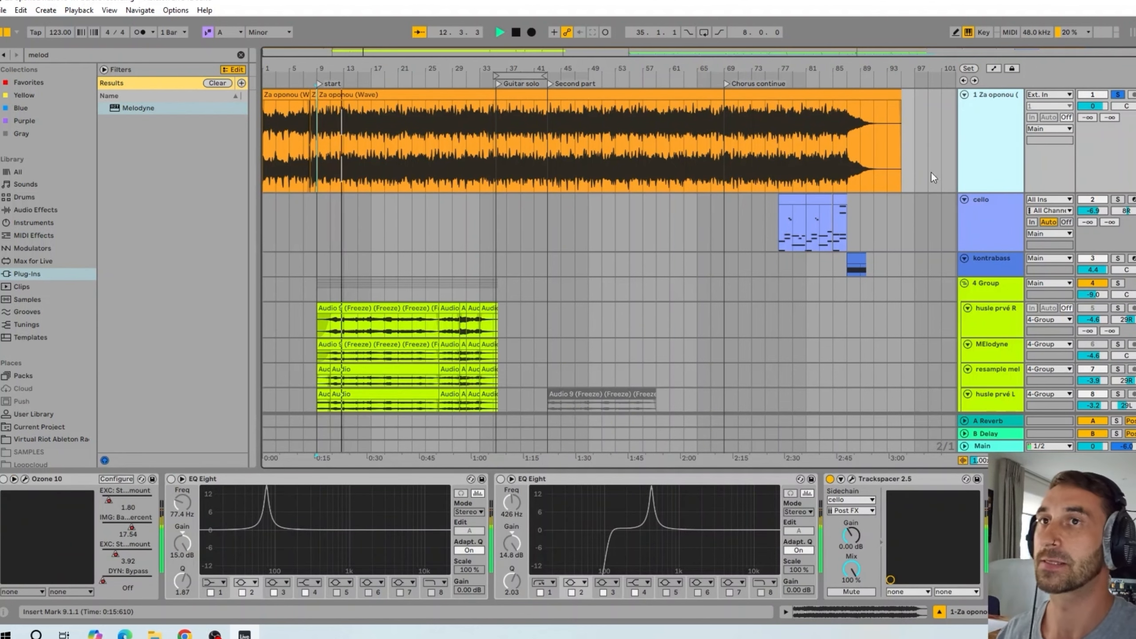
click(3, 479)
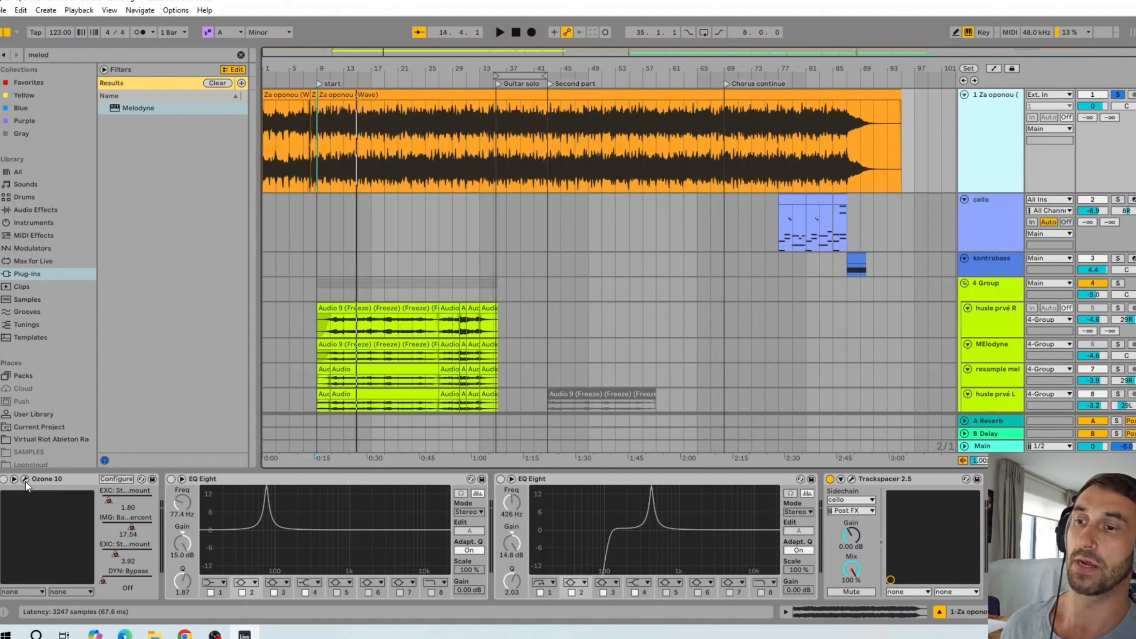
- Audition the Guitar solo passage of the Za oponou track from bar 34 and stop playback
click(493, 116)
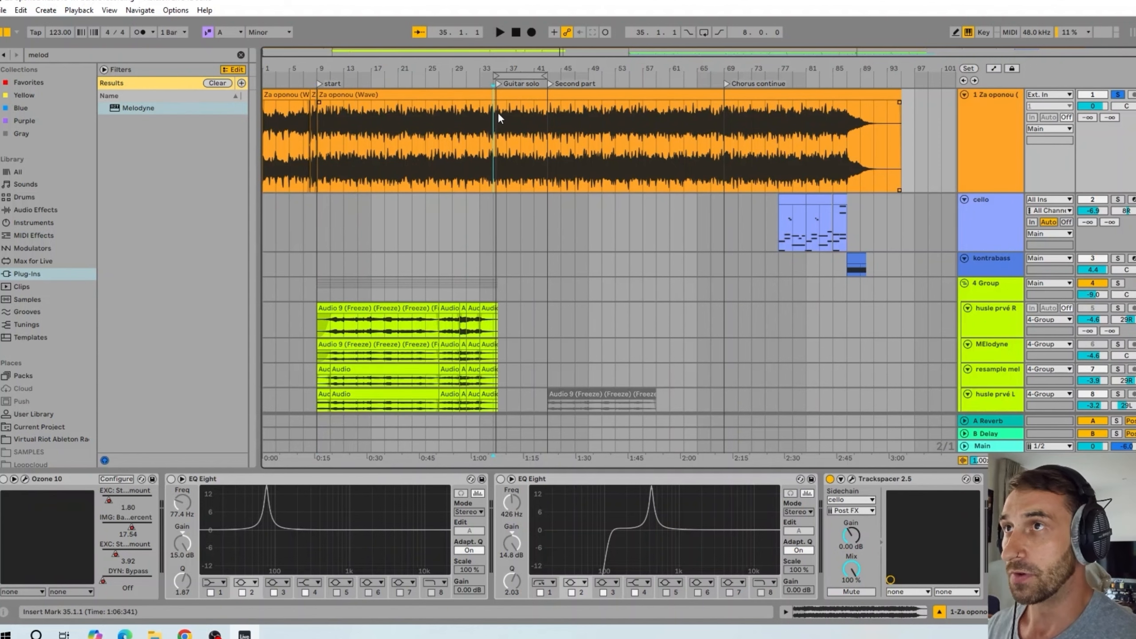
scroll(498, 112, up, 3)
click(476, 112)
key(space)
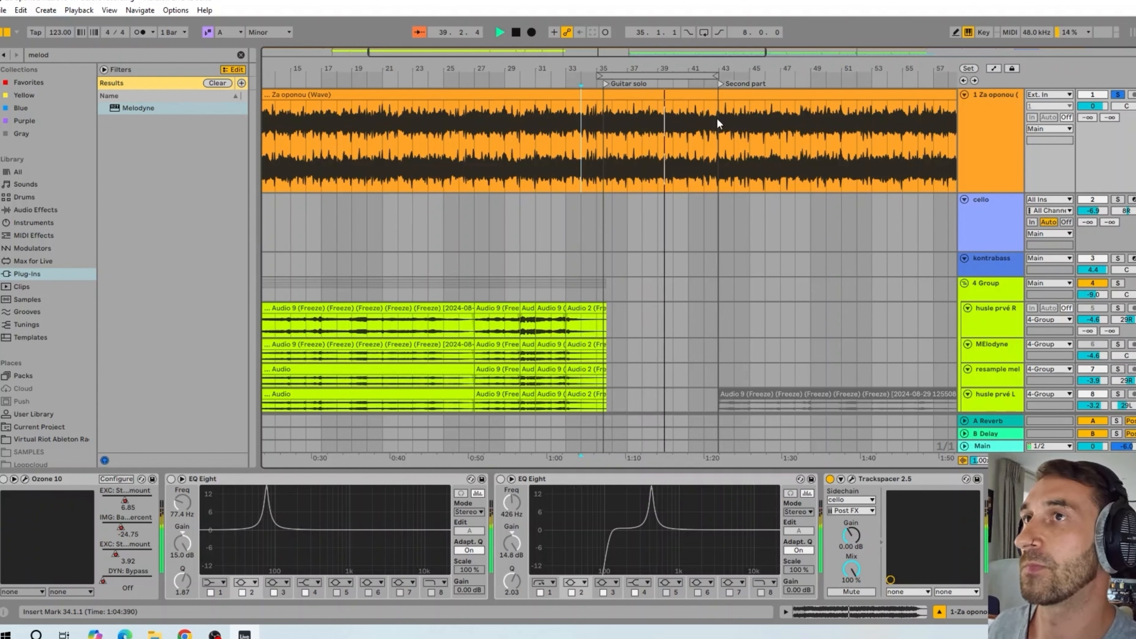
key(space)
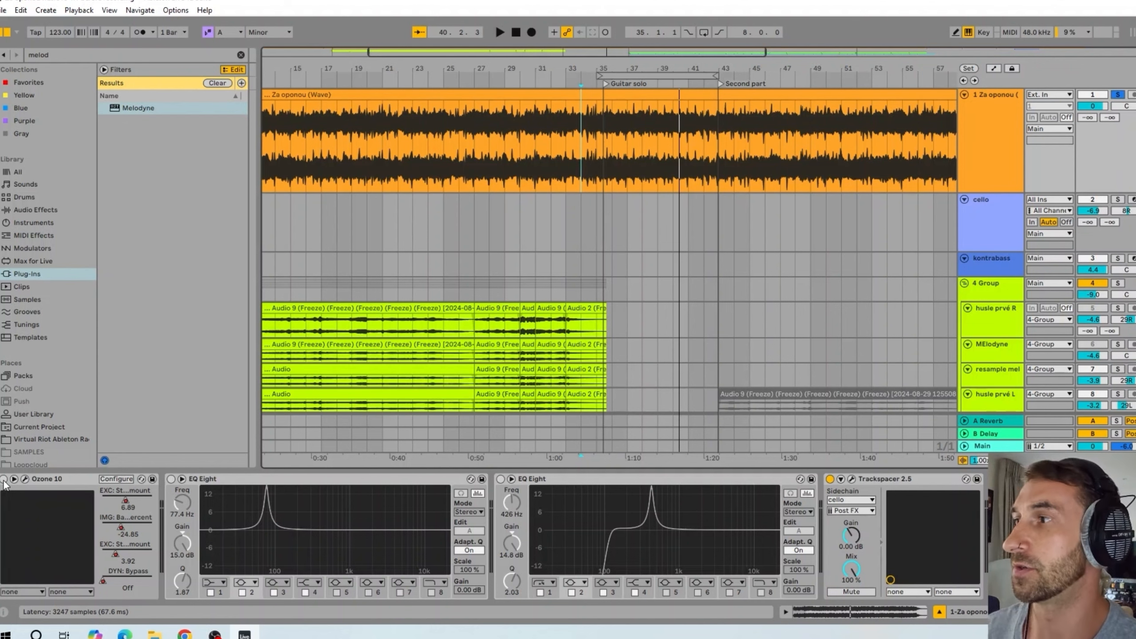
- Set the playback position back to bar 9, turn on Ozone 10 on the Za oponou track and open its window
scroll(685, 150, down, 5)
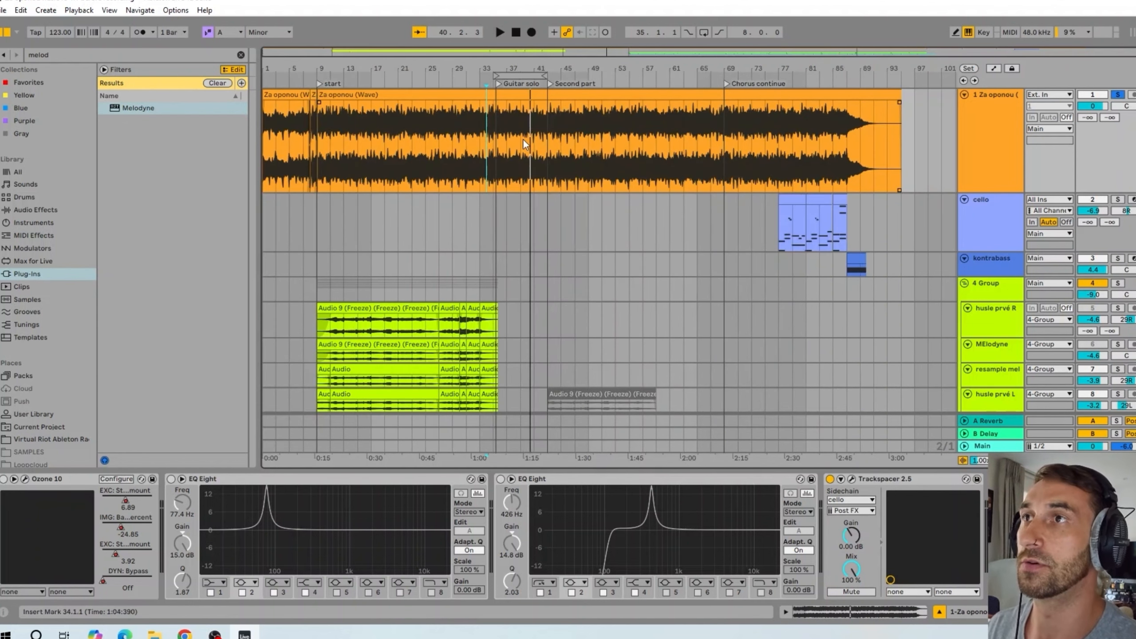
click(319, 120)
scroll(459, 153, up, 4)
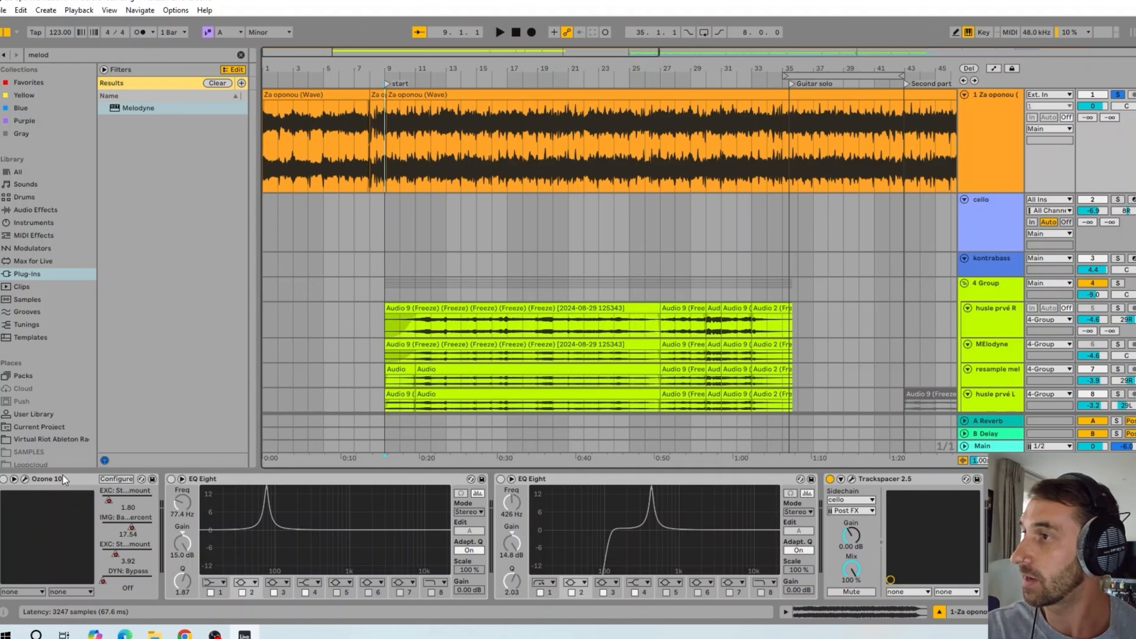
click(24, 478)
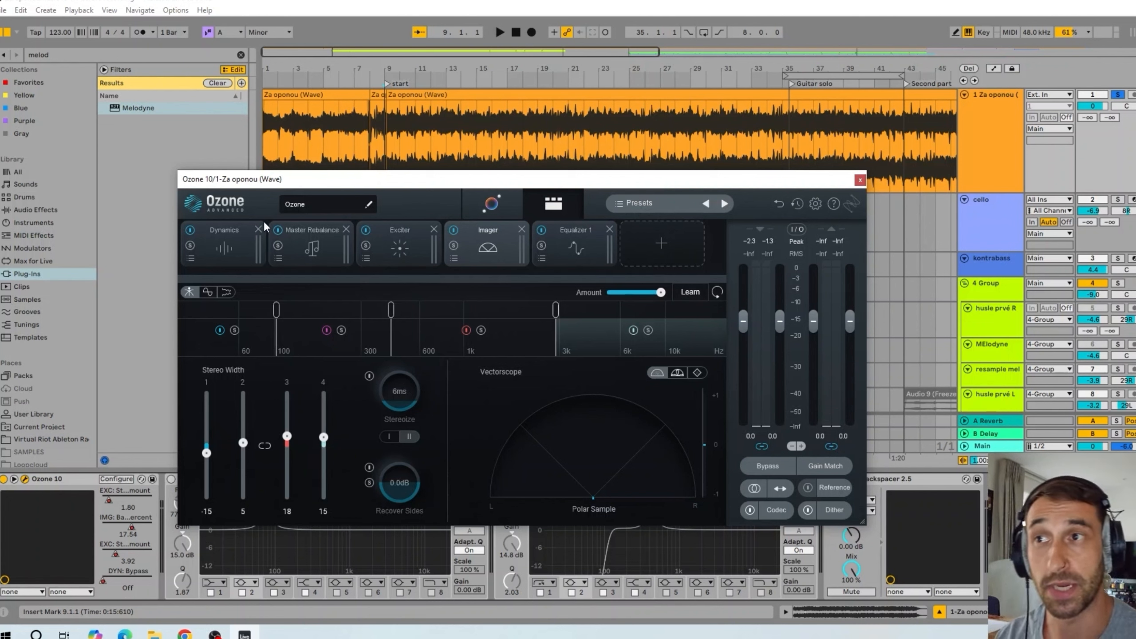
- Bypass the Dynamics, Master Rebalance, Exciter, Imager and Equalizer 1 modules in Ozone
click(662, 243)
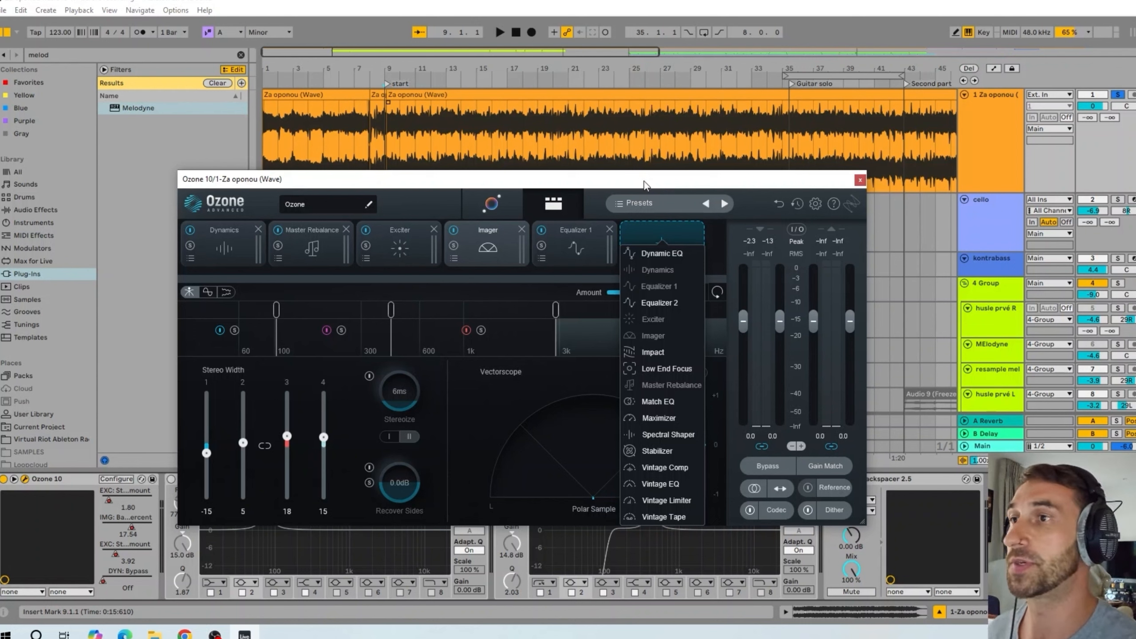
click(500, 227)
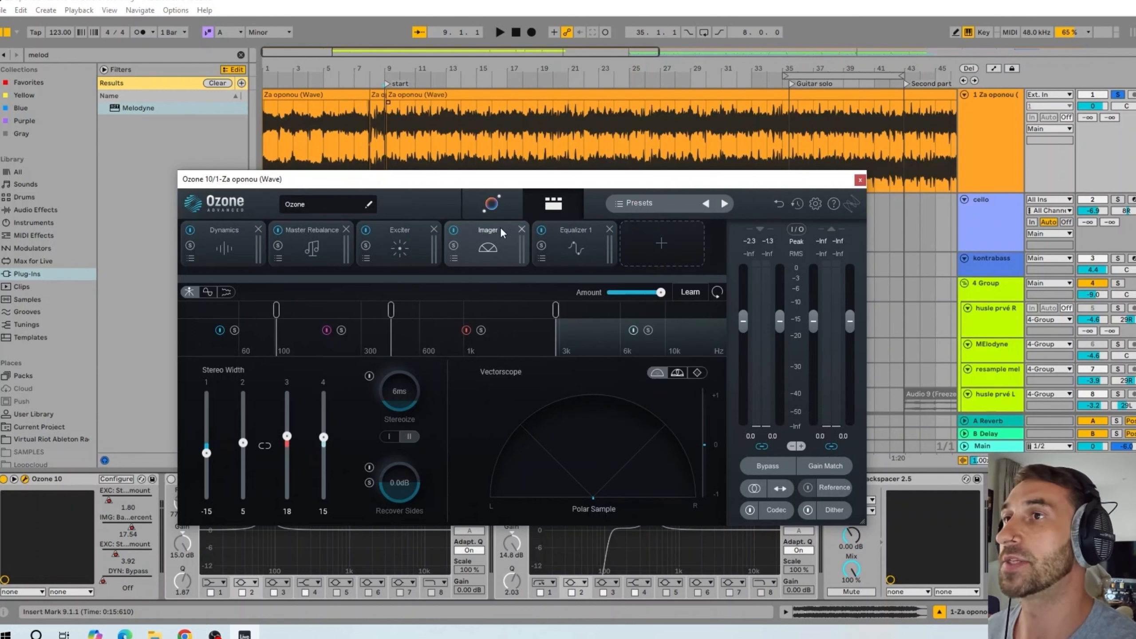
click(453, 230)
click(481, 163)
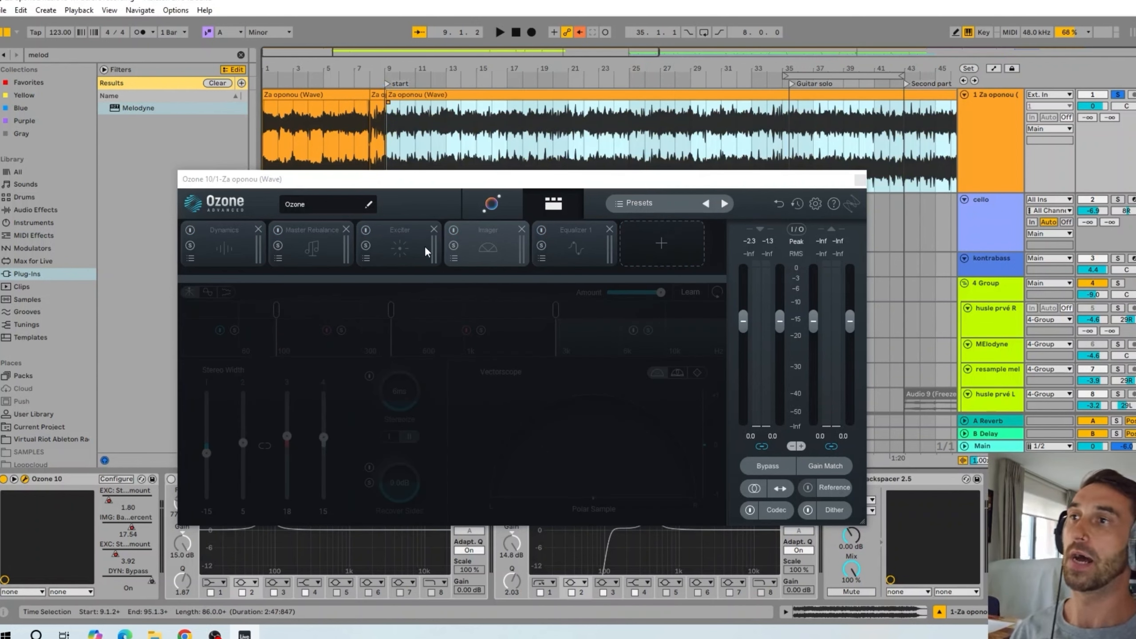
drag(435, 175, 423, 163)
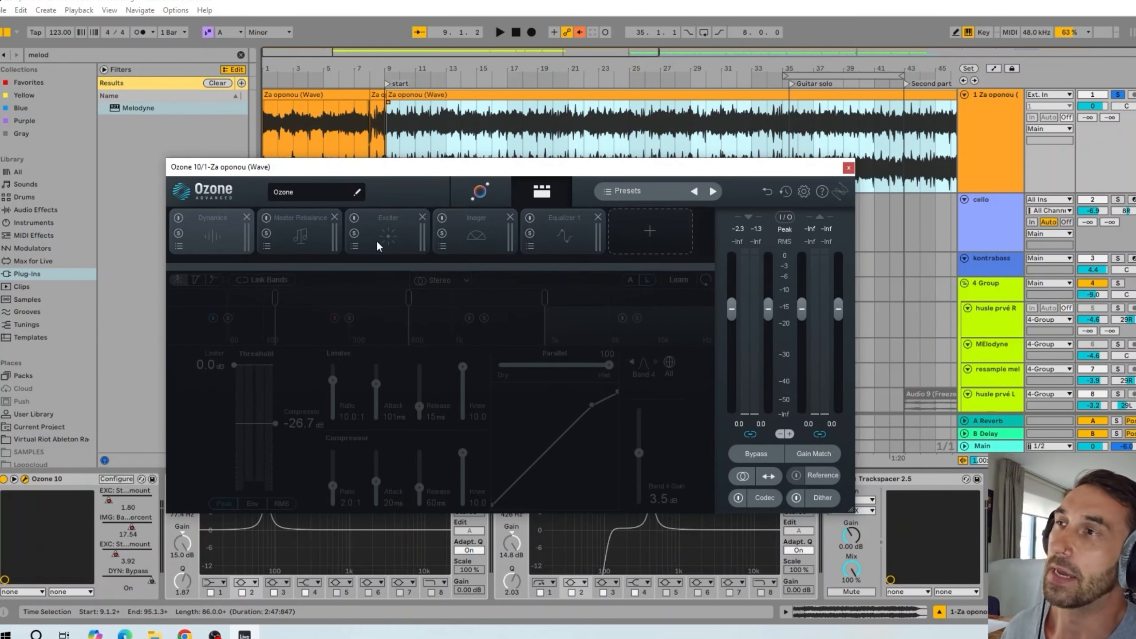
- Turn on Ozone's Master Rebalance module with its focus on Drums
click(315, 227)
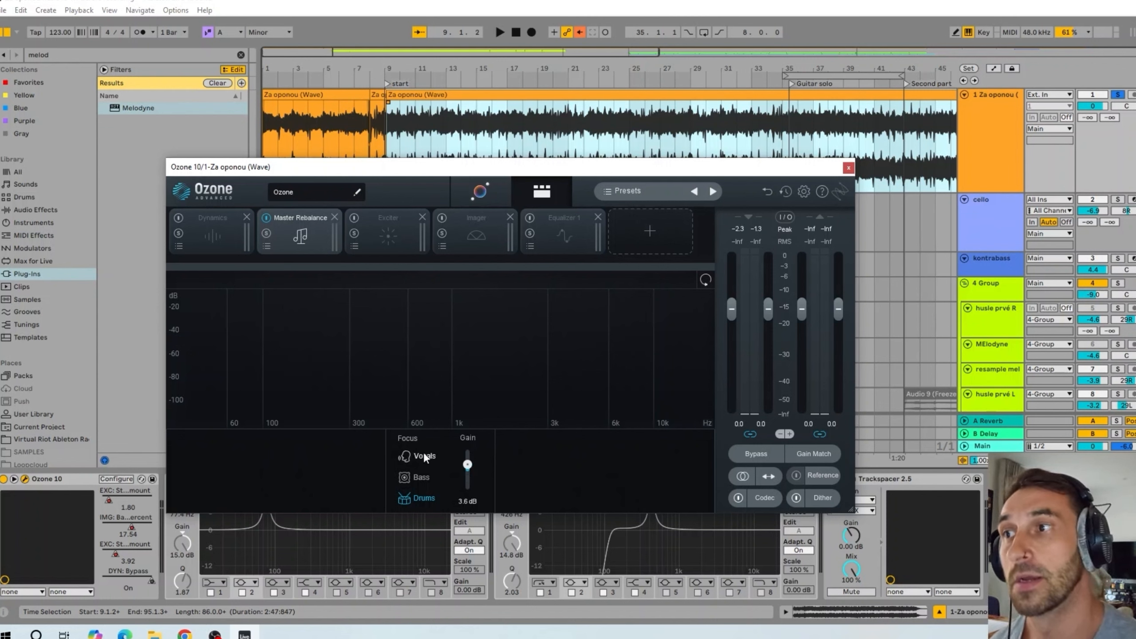
click(425, 496)
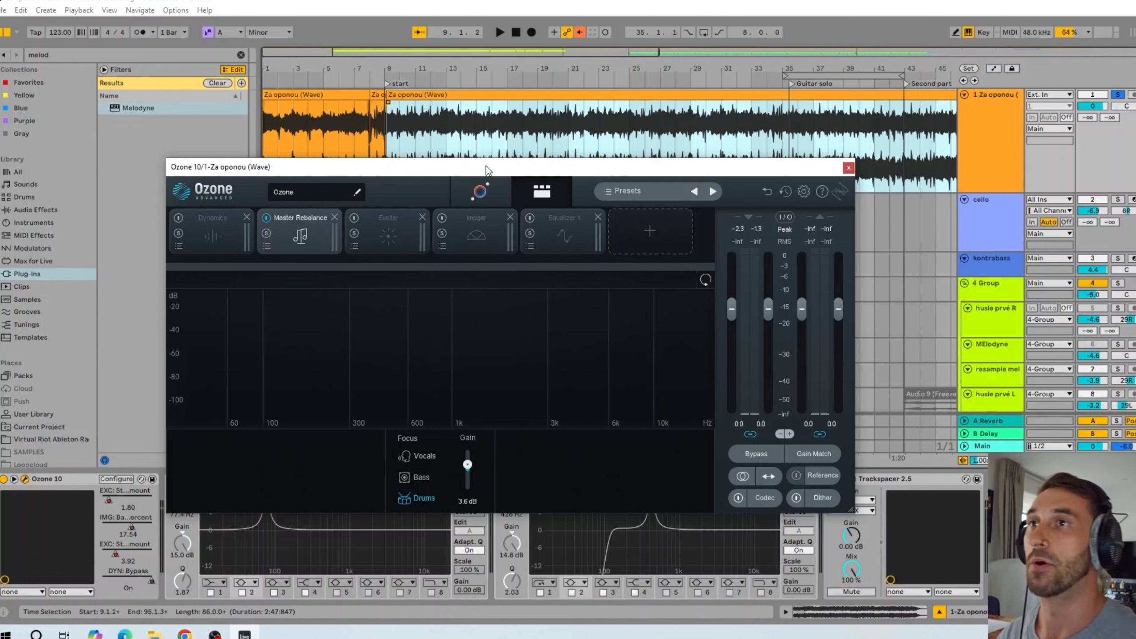
mouse_move(541, 167)
mouse_down()
mouse_move(514, 152)
mouse_move(542, 158)
mouse_move(530, 149)
mouse_up()
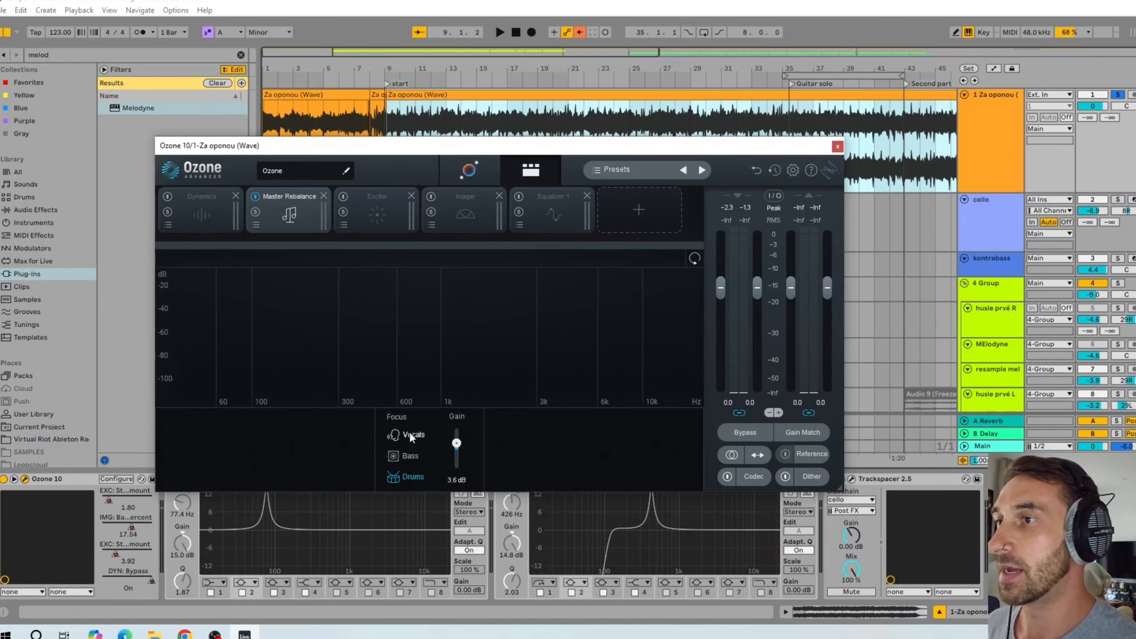
- Play the song to compare Master Rebalance bypassed and active, leave the module on and stop playback
click(255, 197)
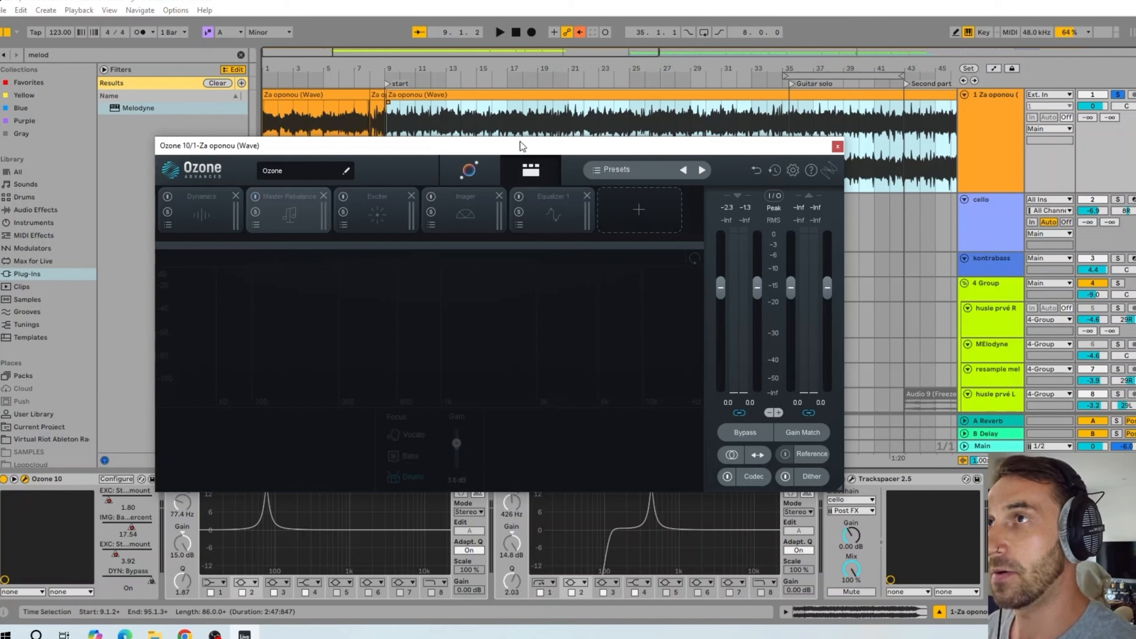
key(space)
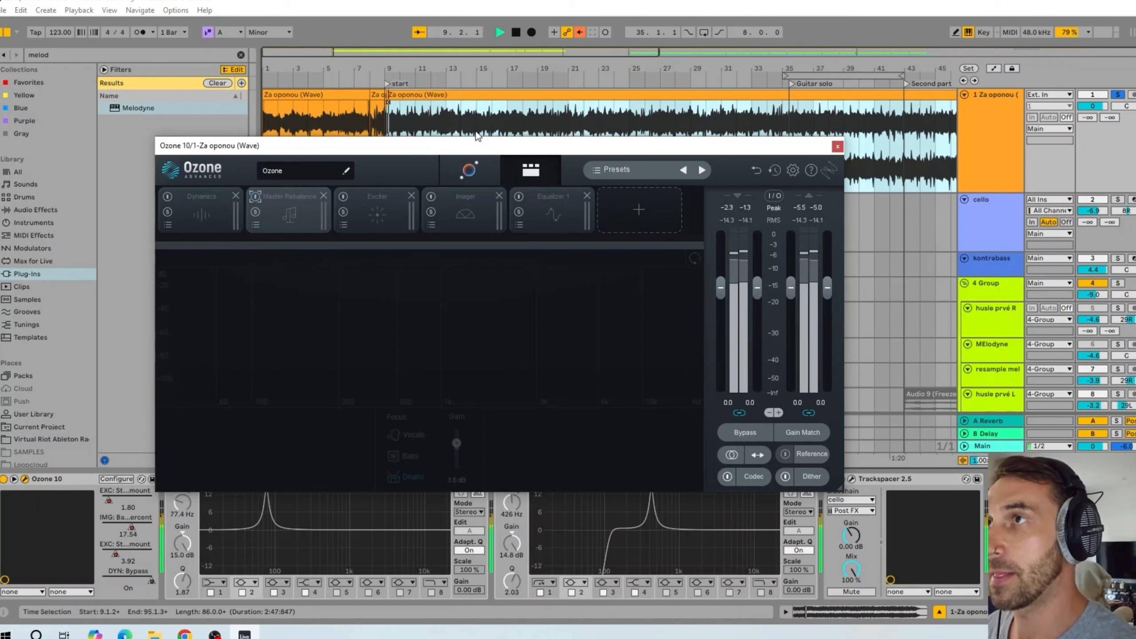
click(254, 196)
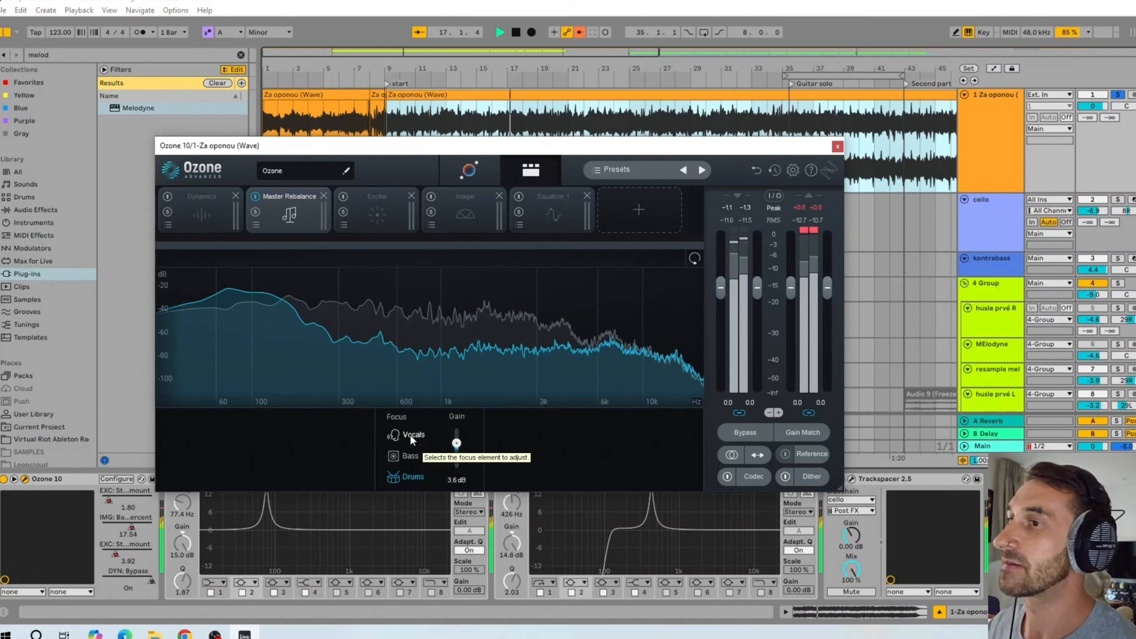
key(space)
- Turn on Ozone's Dynamics module and slightly lower the crossover between bands 1 and 2, nudging the one between bands 2 and 3
click(208, 206)
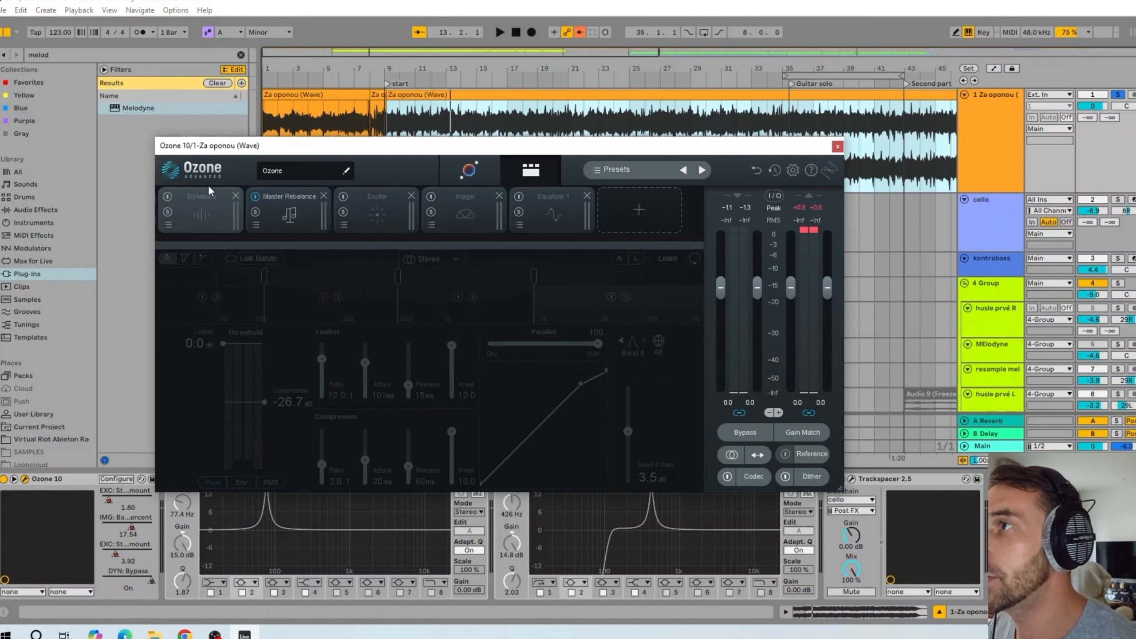
click(168, 198)
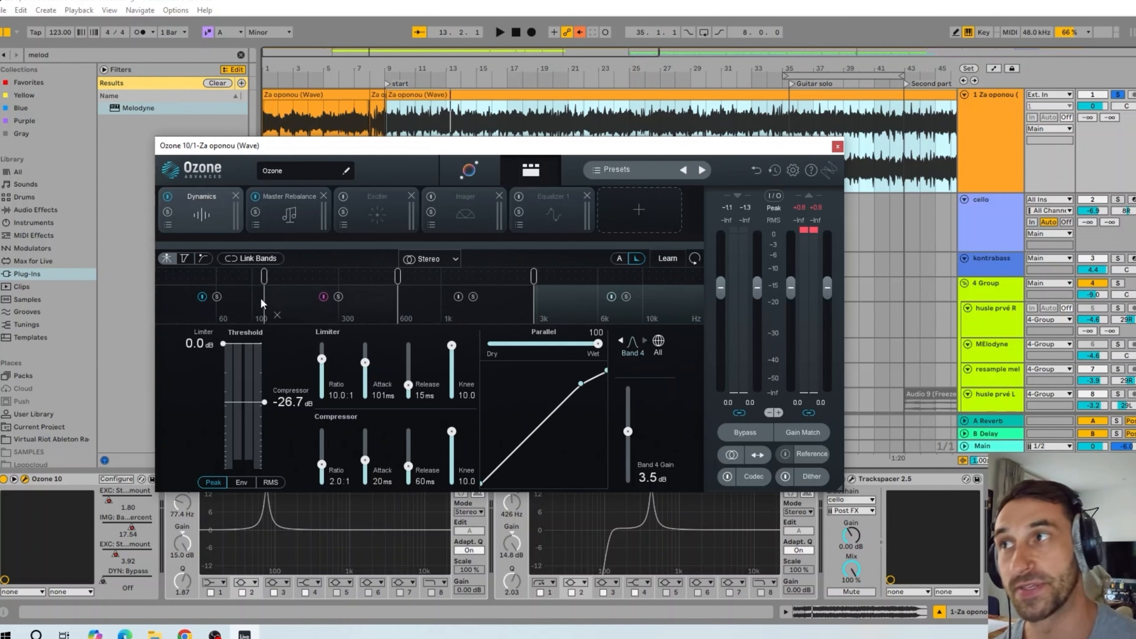
click(234, 301)
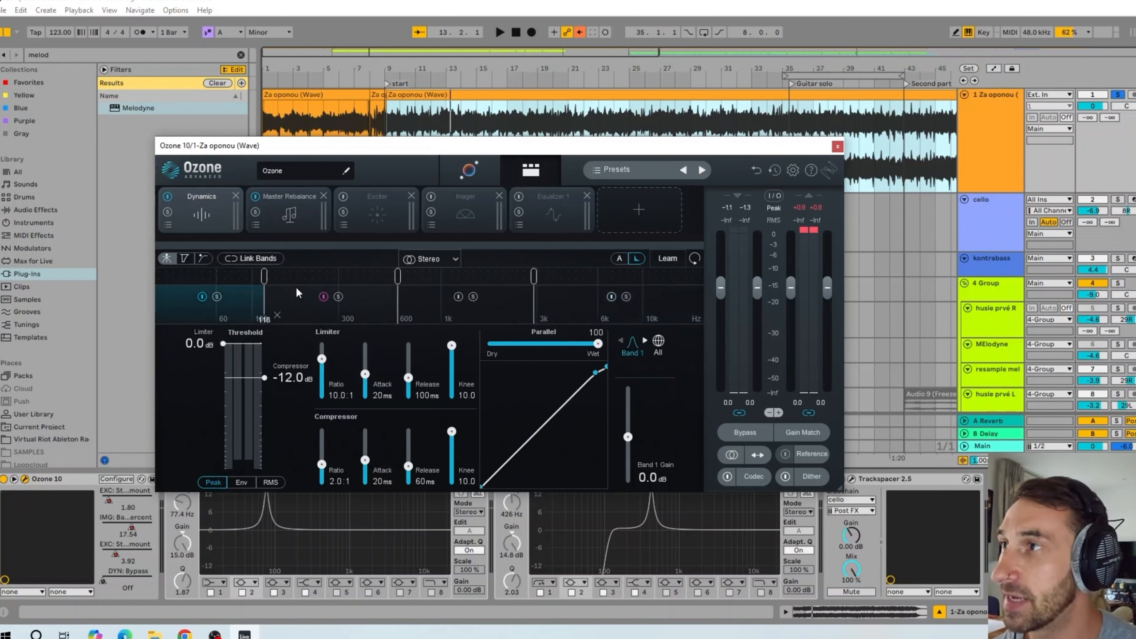
click(565, 300)
mouse_move(264, 277)
mouse_down()
mouse_move(302, 278)
mouse_move(253, 278)
mouse_up()
double_click(255, 276)
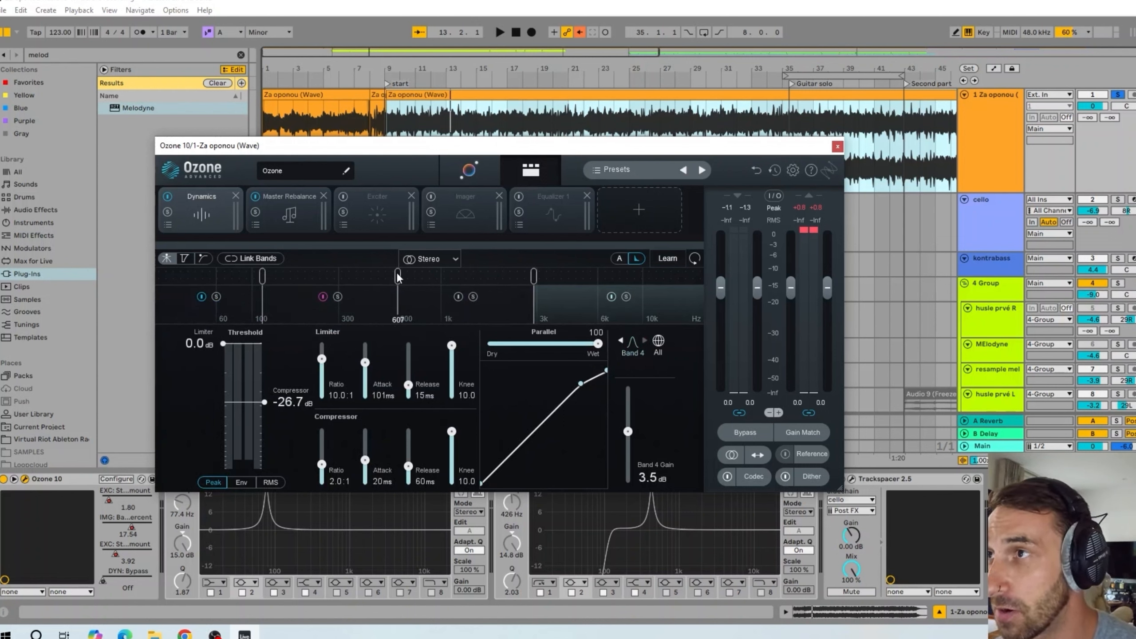
drag(395, 274, 398, 276)
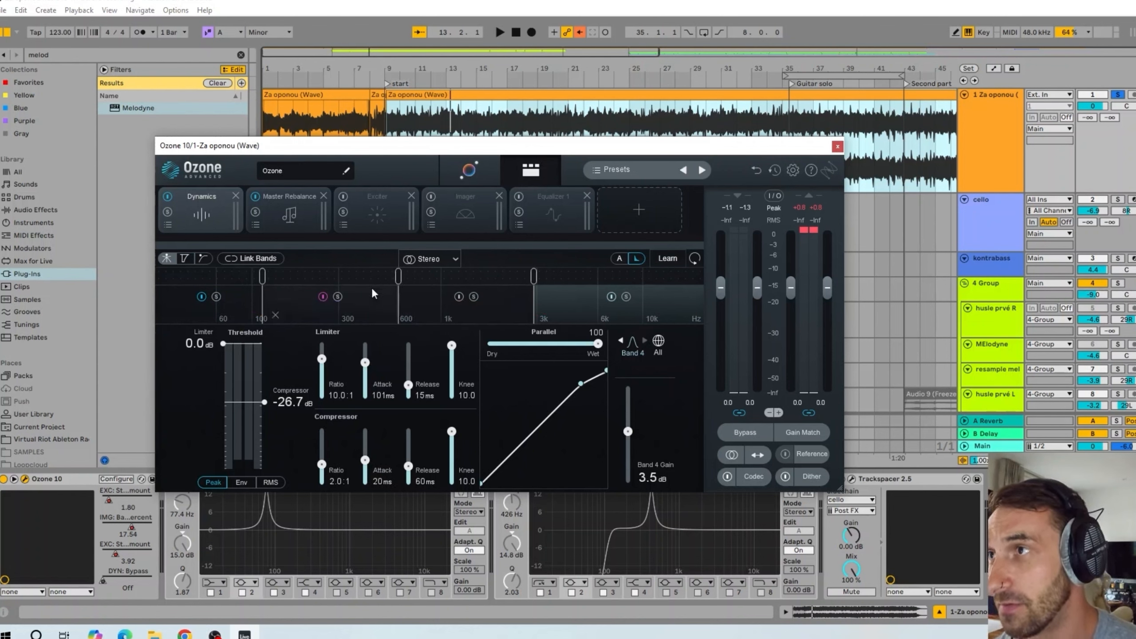
- Examine the compressor settings of Dynamics bands 3 and 4, switching each band off and back on
click(512, 298)
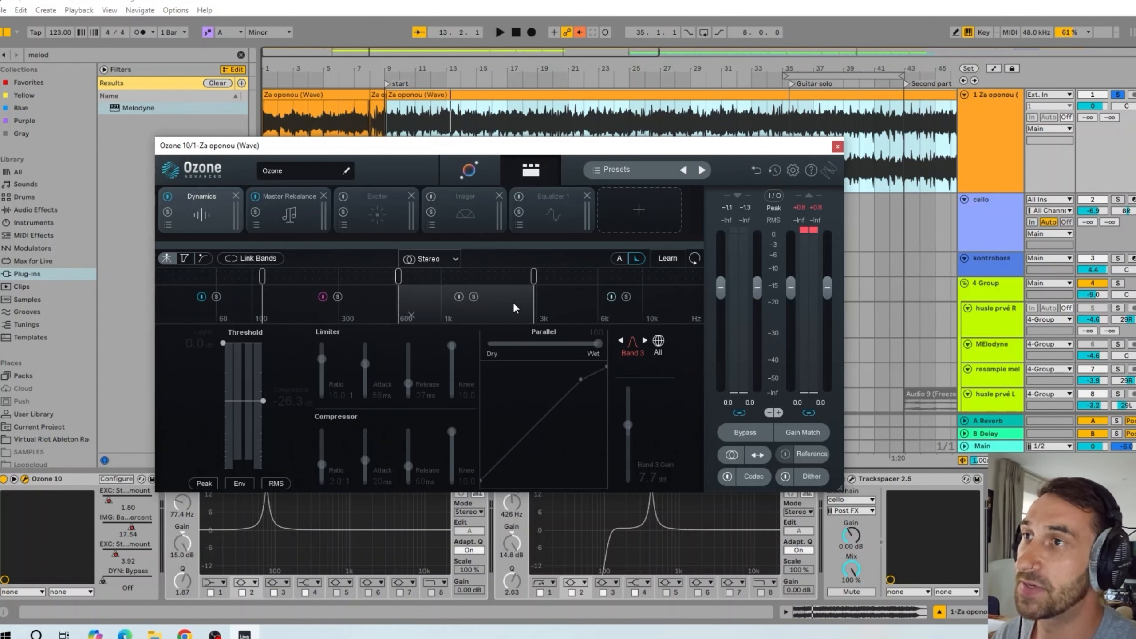
click(458, 297)
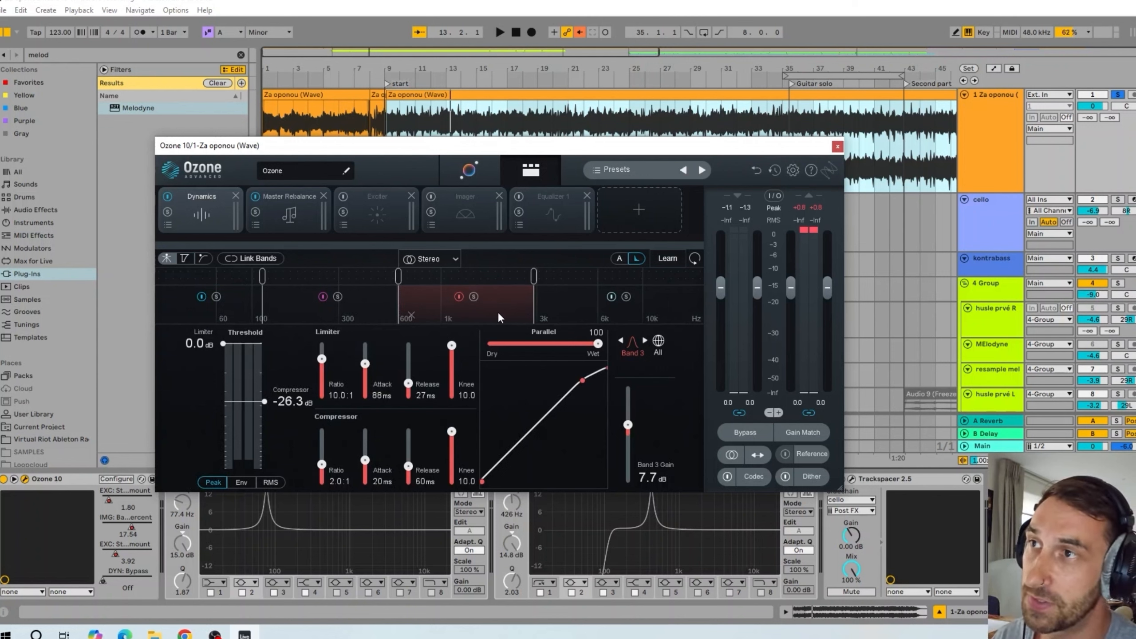
click(573, 295)
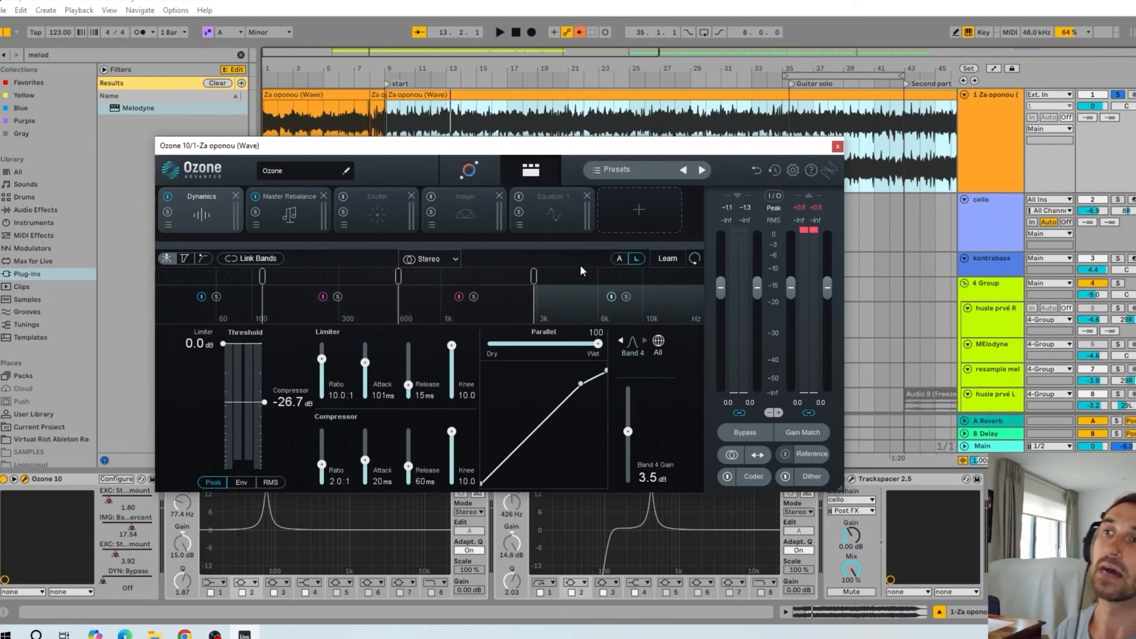
click(612, 297)
click(612, 297)
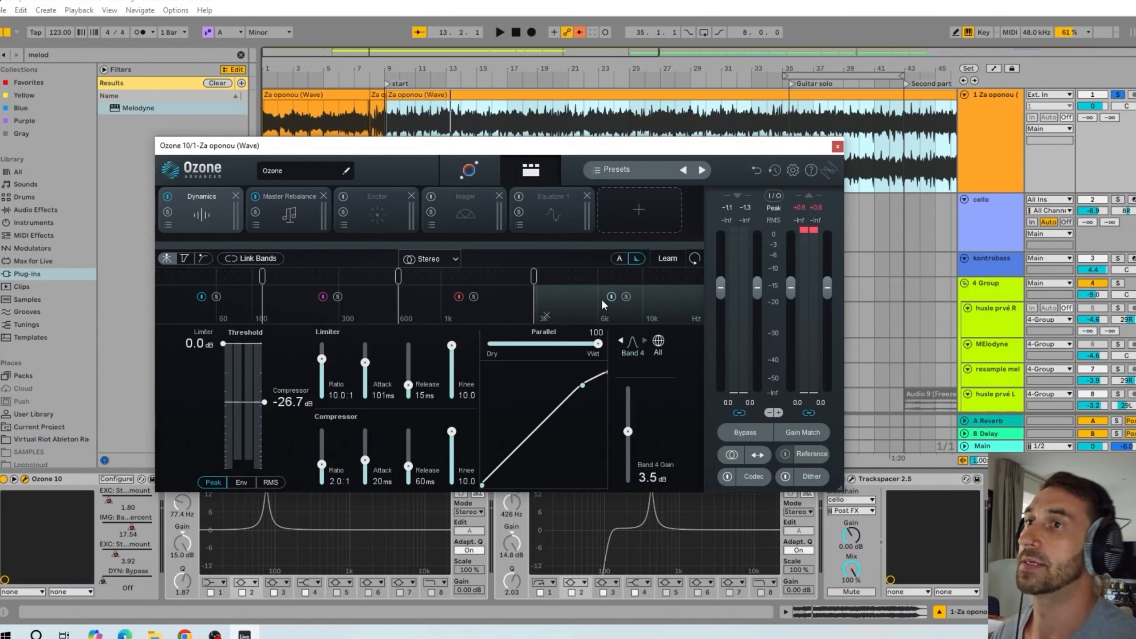
click(493, 293)
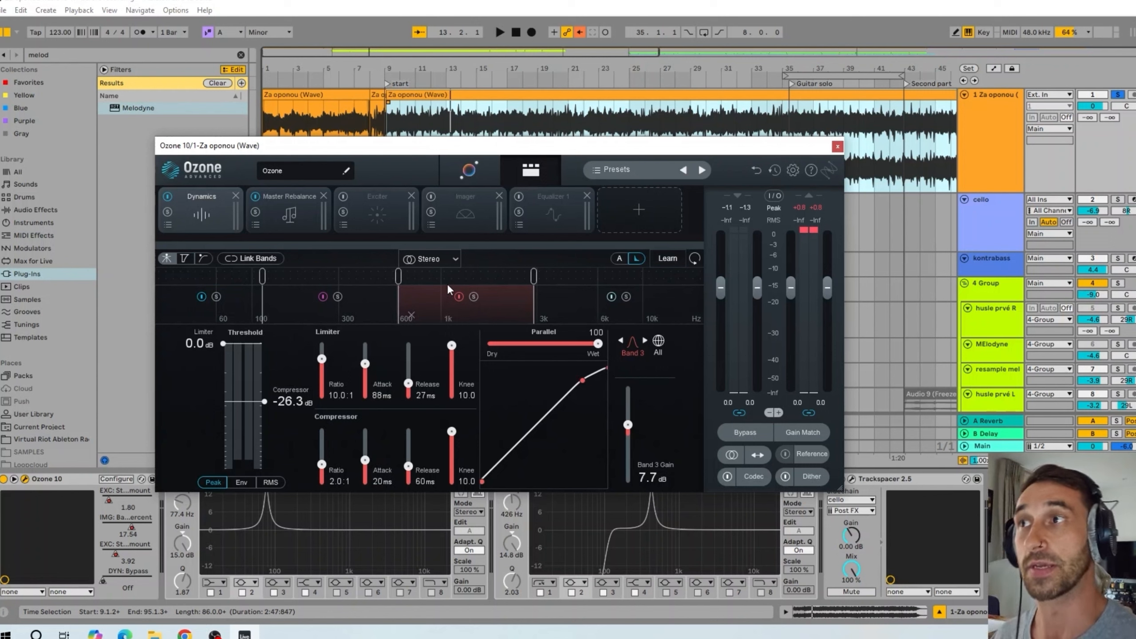
- Play the song from bar 9 and compare it with the Dynamics module bypassed and active
click(168, 197)
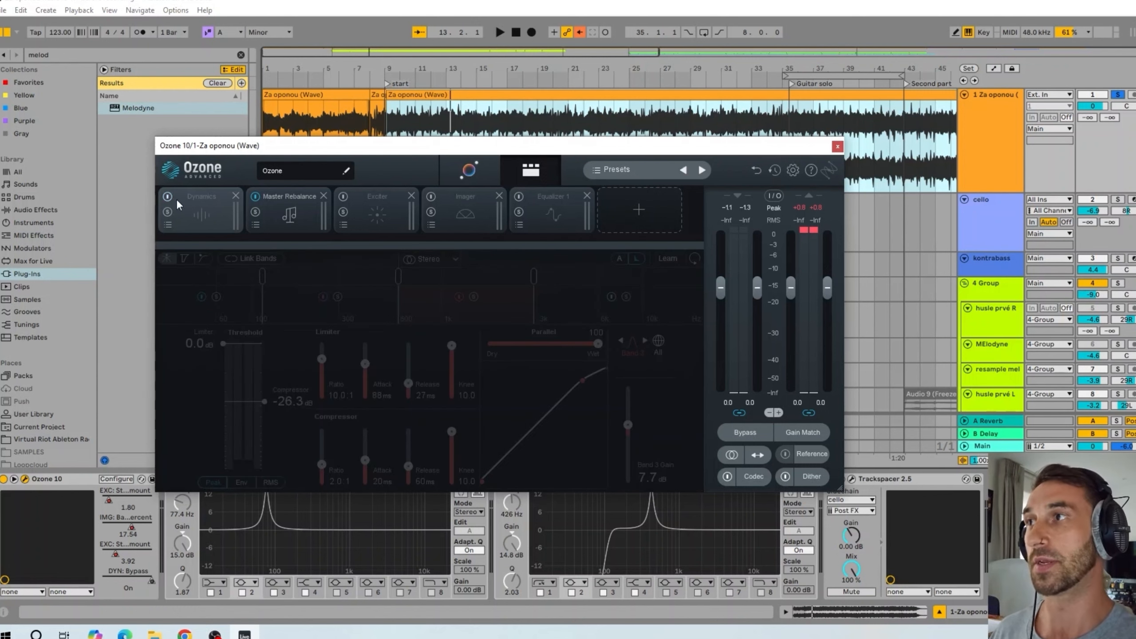
key(space)
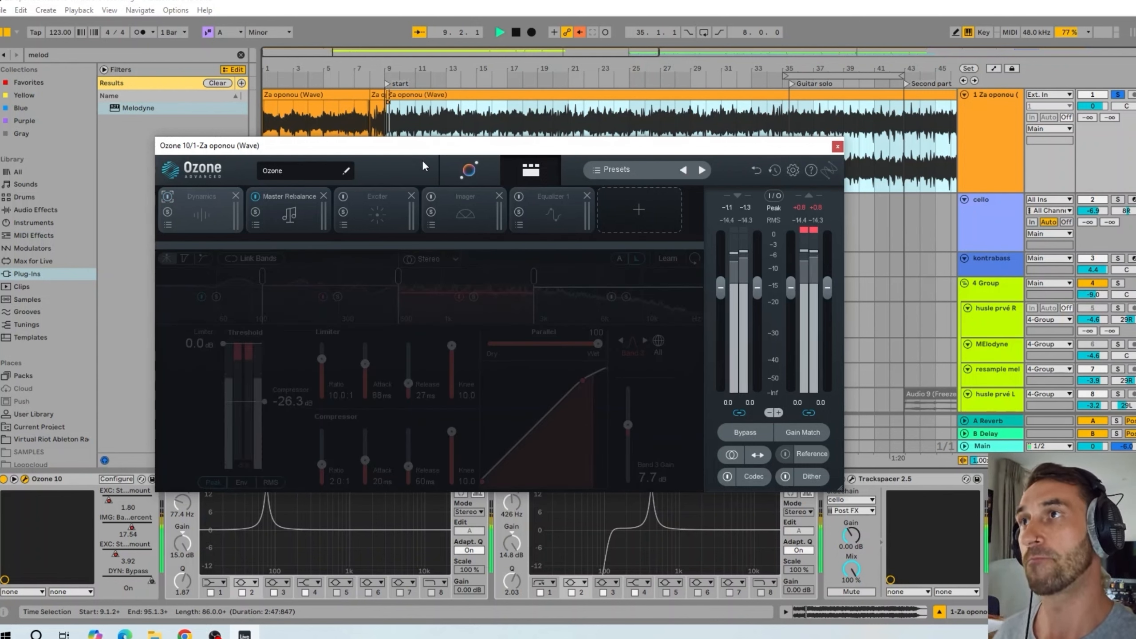
click(167, 197)
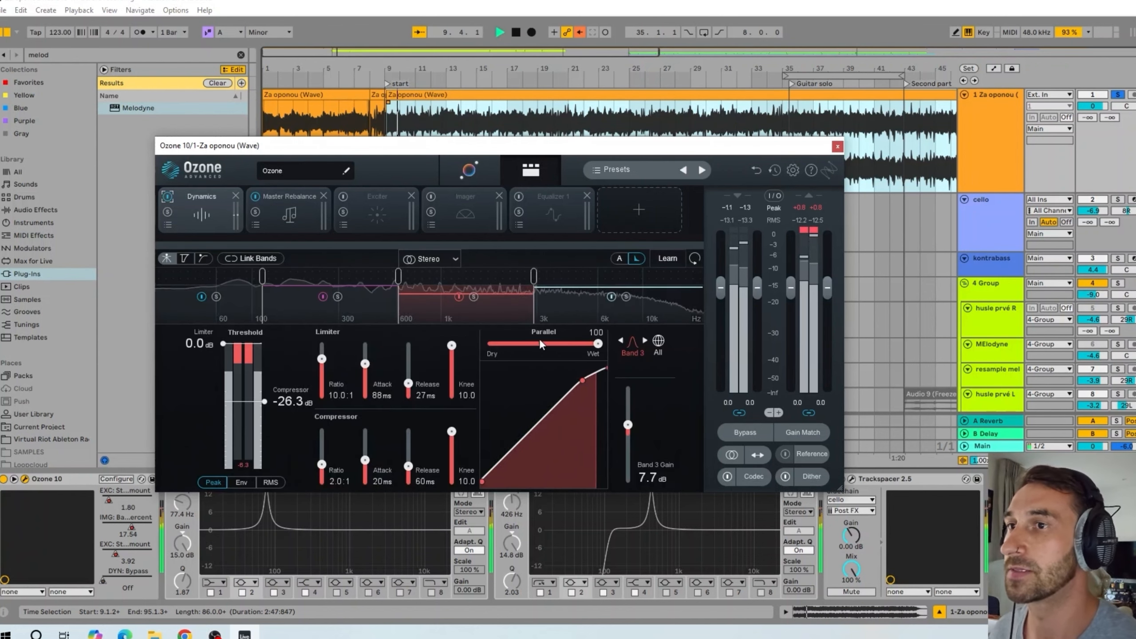
click(169, 197)
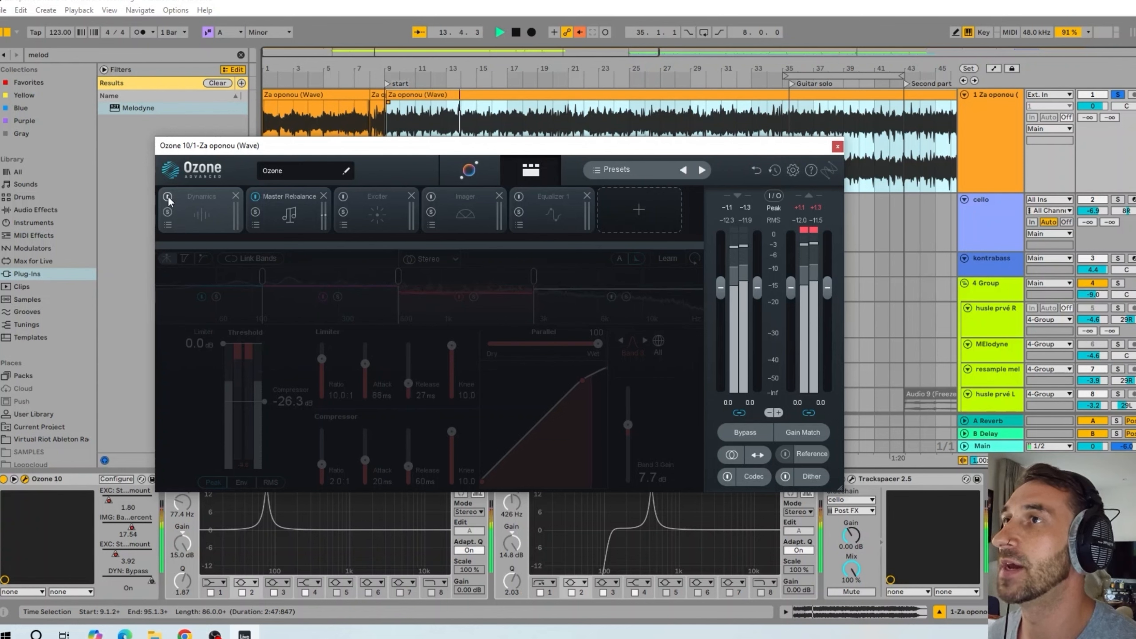
- Turn the Dynamics module back on, compare its band 3 off and on during playback, and return to the Dynamics settings
click(168, 196)
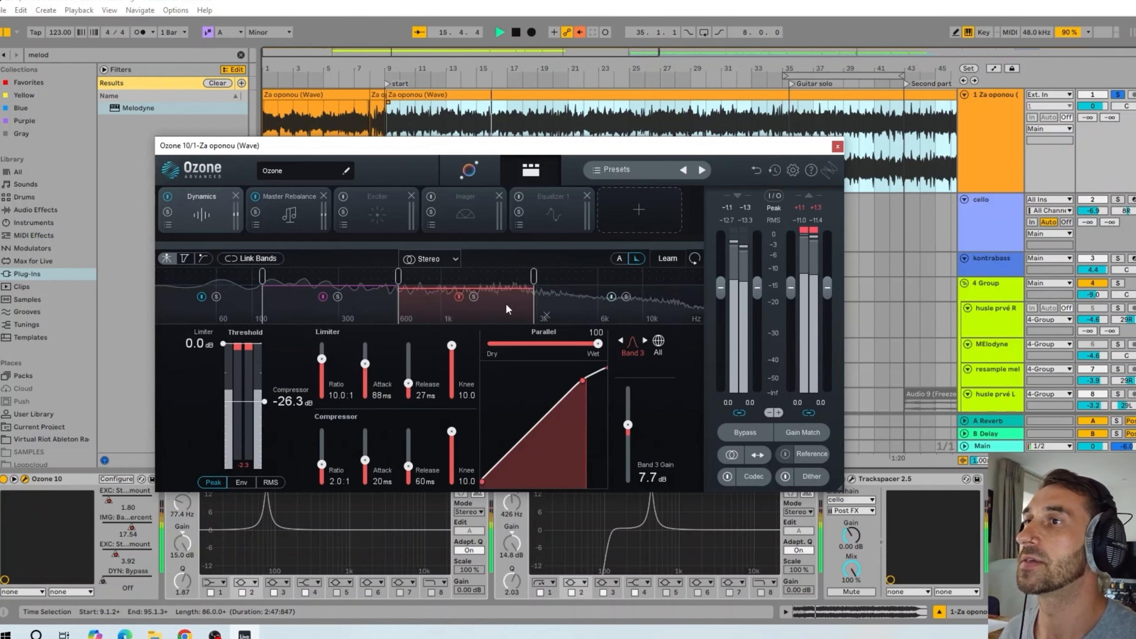
click(459, 297)
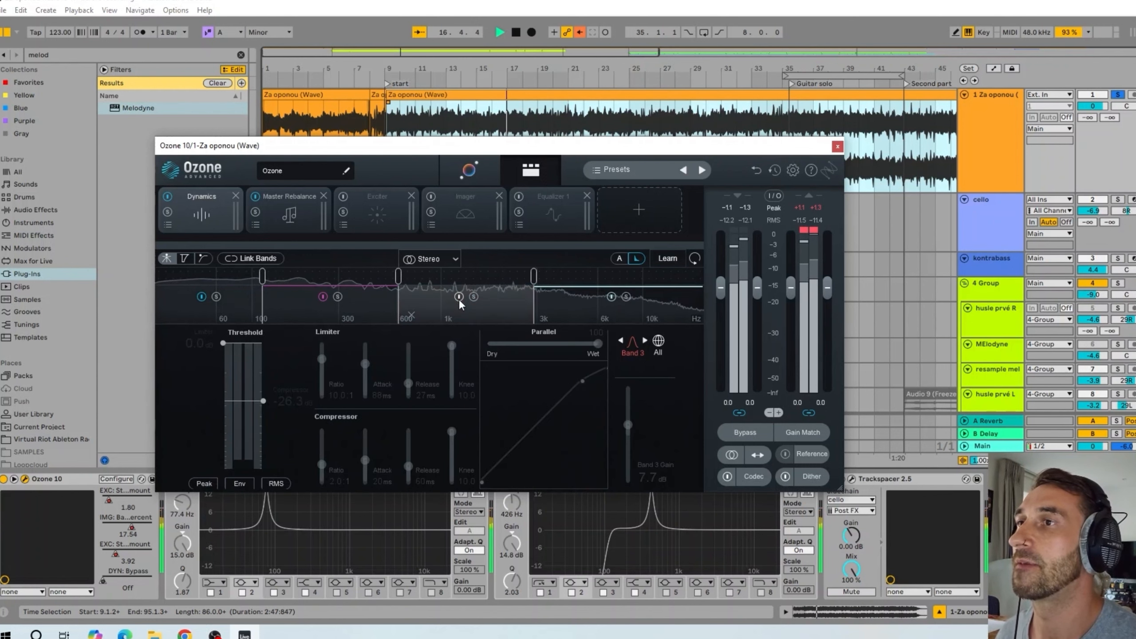
click(458, 298)
click(279, 209)
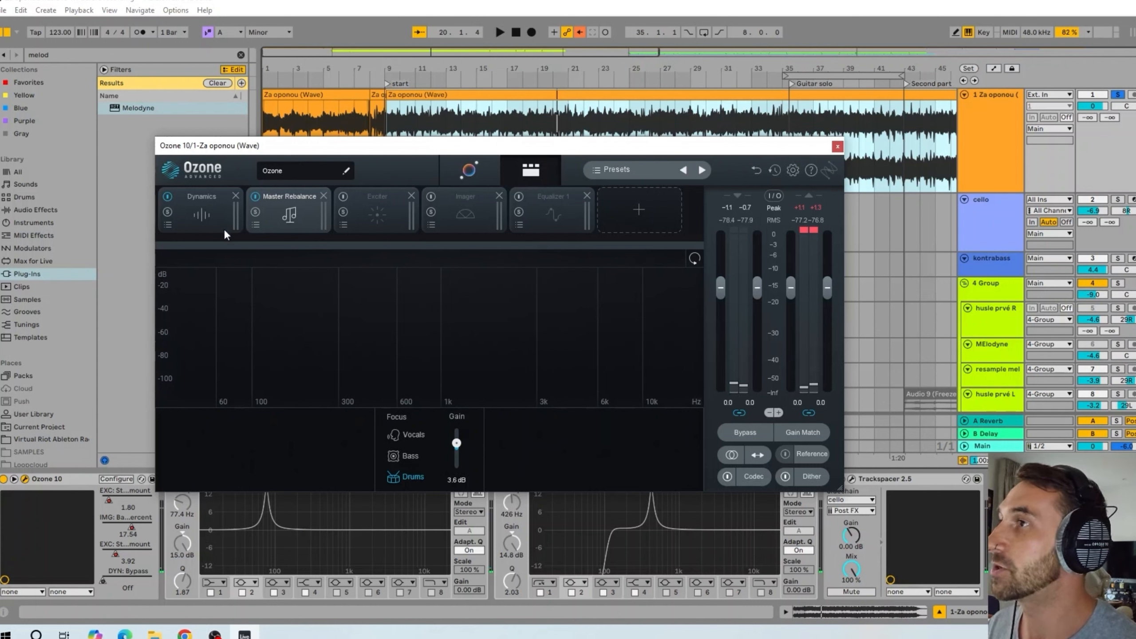
click(202, 207)
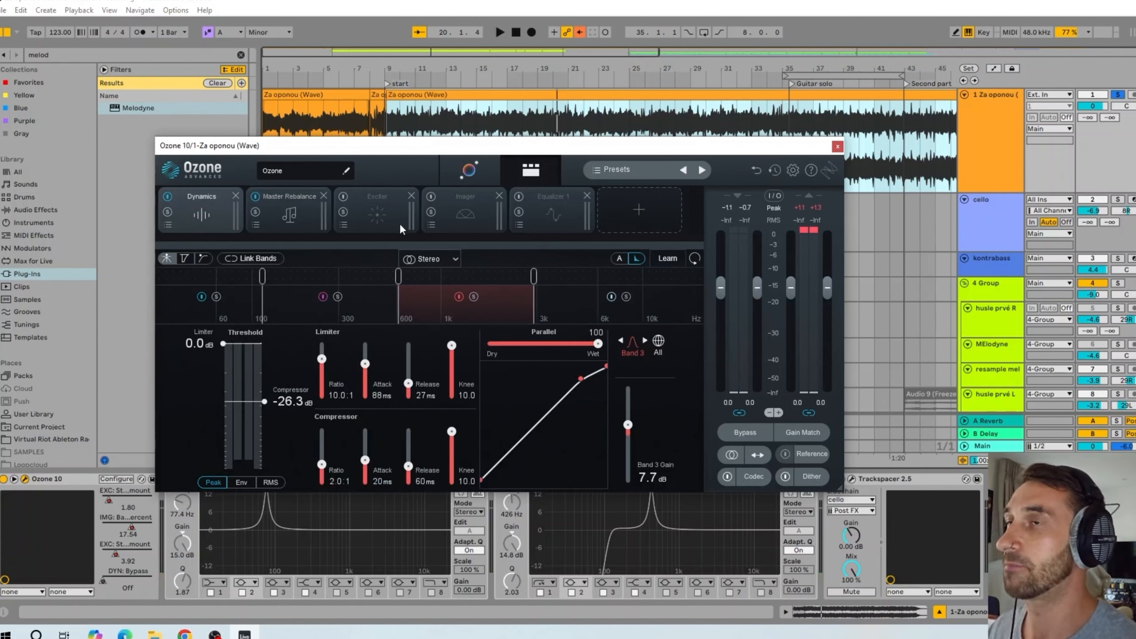
- Turn on Ozone's Exciter module and look through the saturation modes of band 3, keeping Triode
click(786, 147)
mouse_move(477, 147)
mouse_down()
mouse_move(567, 191)
mouse_move(451, 196)
mouse_up()
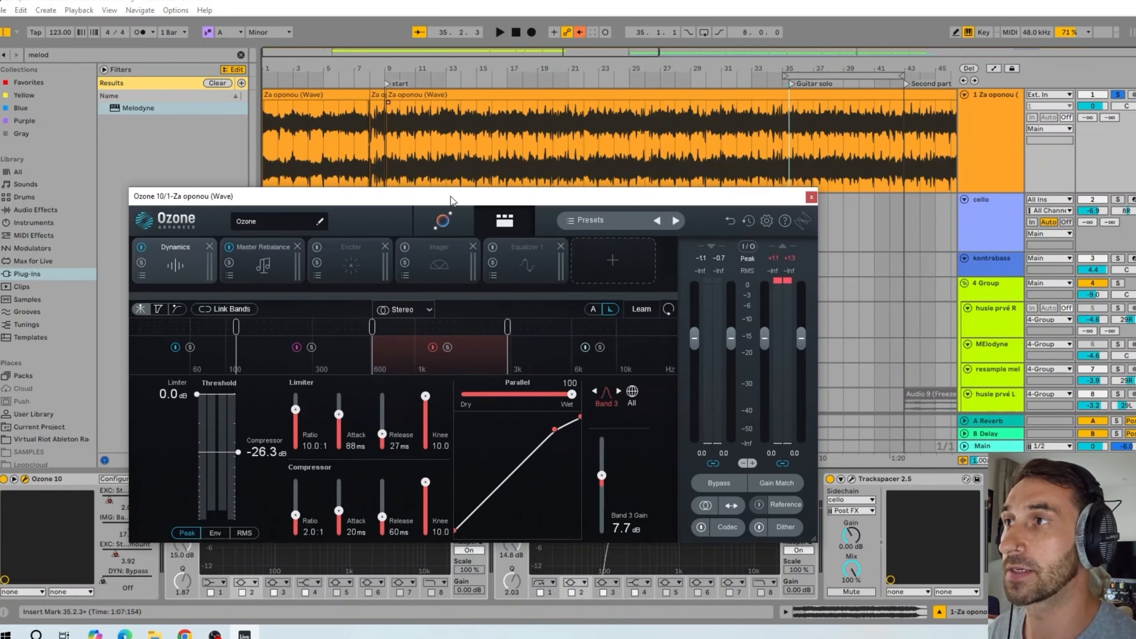
click(355, 271)
click(317, 247)
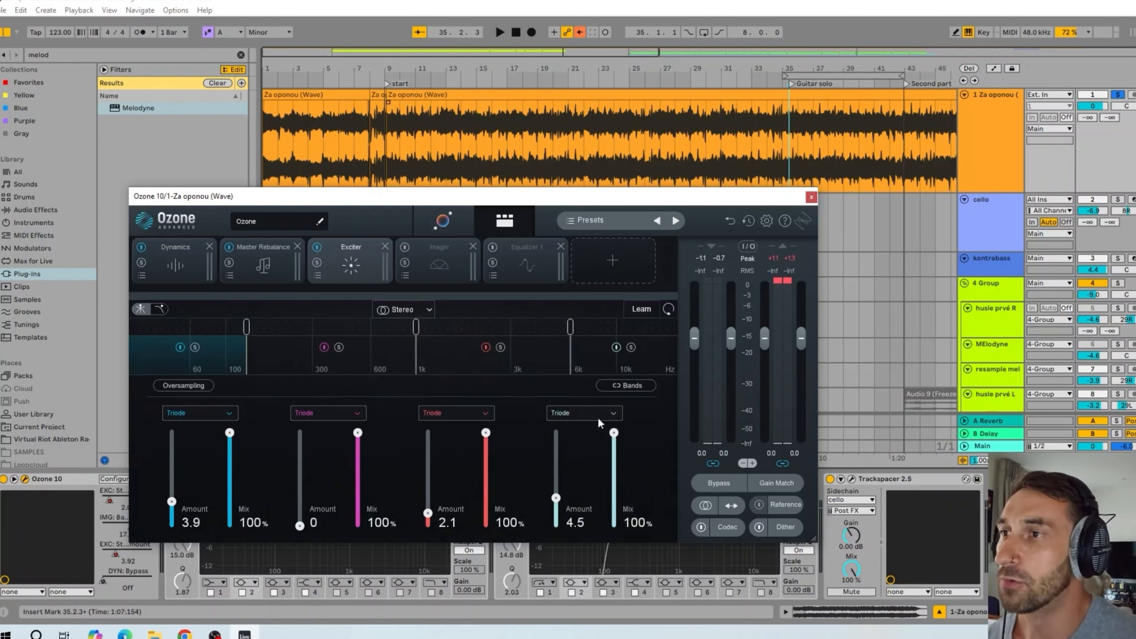
click(484, 415)
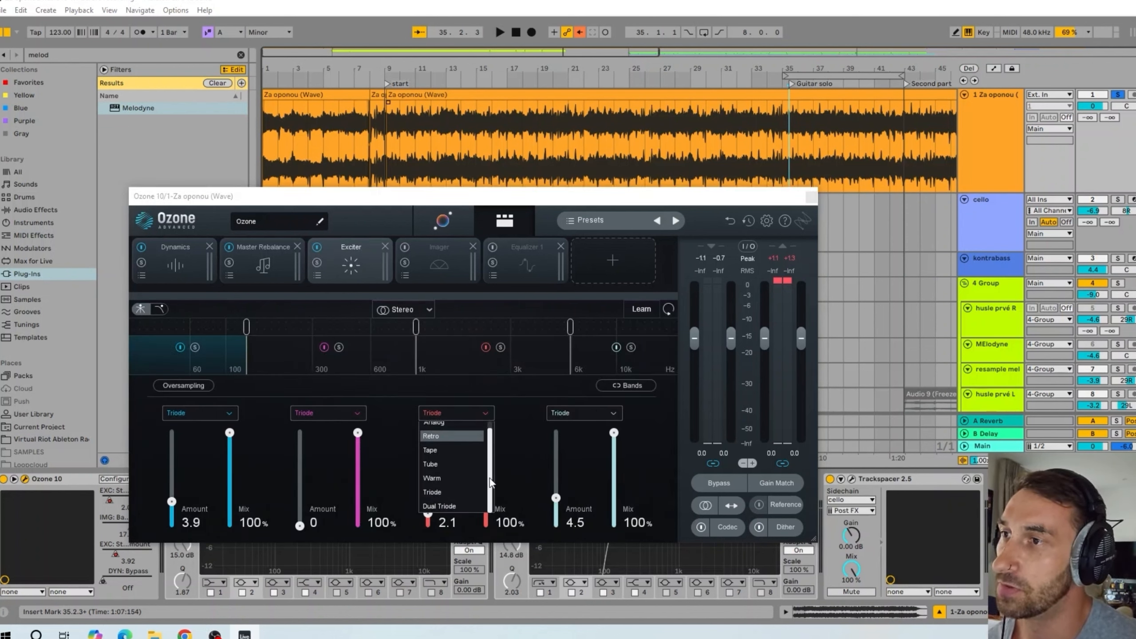
click(530, 434)
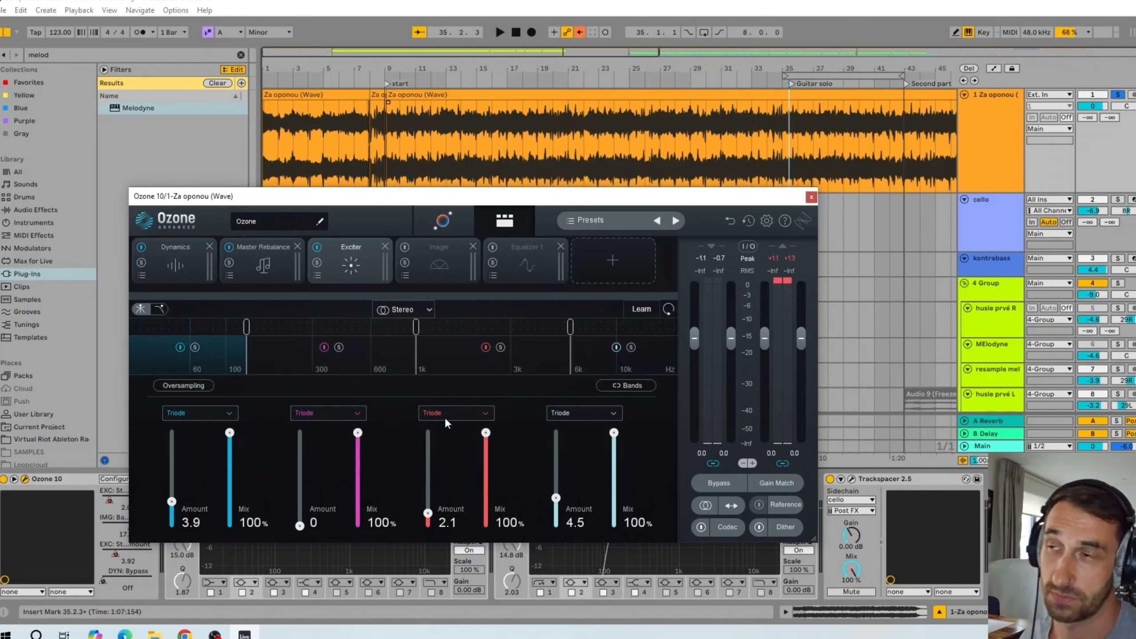
click(459, 414)
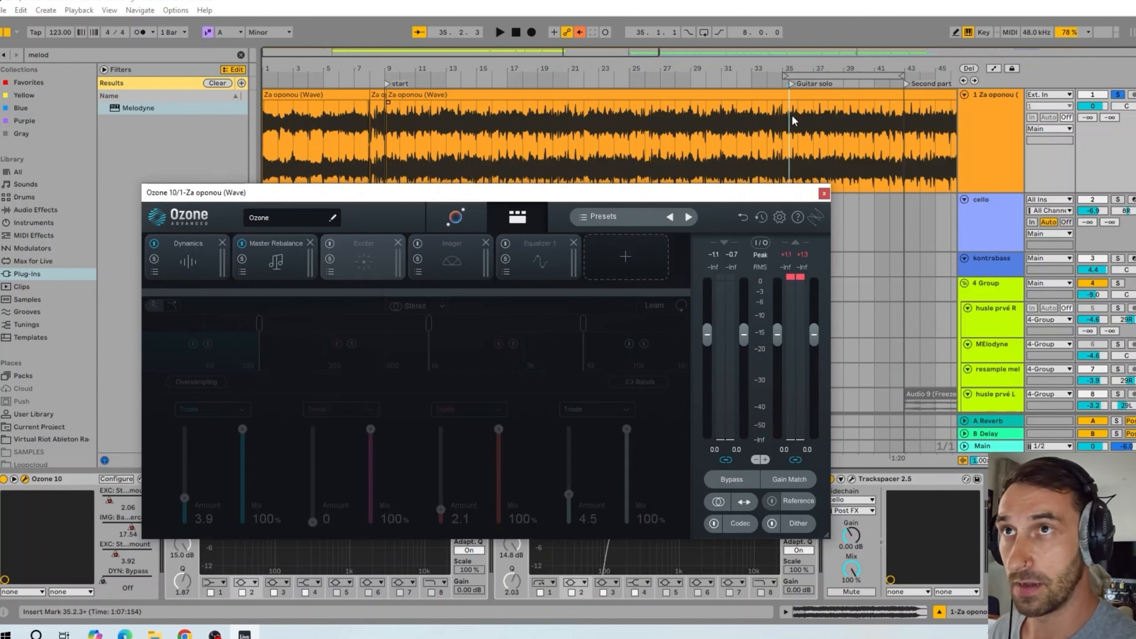
- Play the song from bar 34 with the Exciter bypassed and then active, leave it on and stop playback
click(759, 118)
click(759, 117)
key(space)
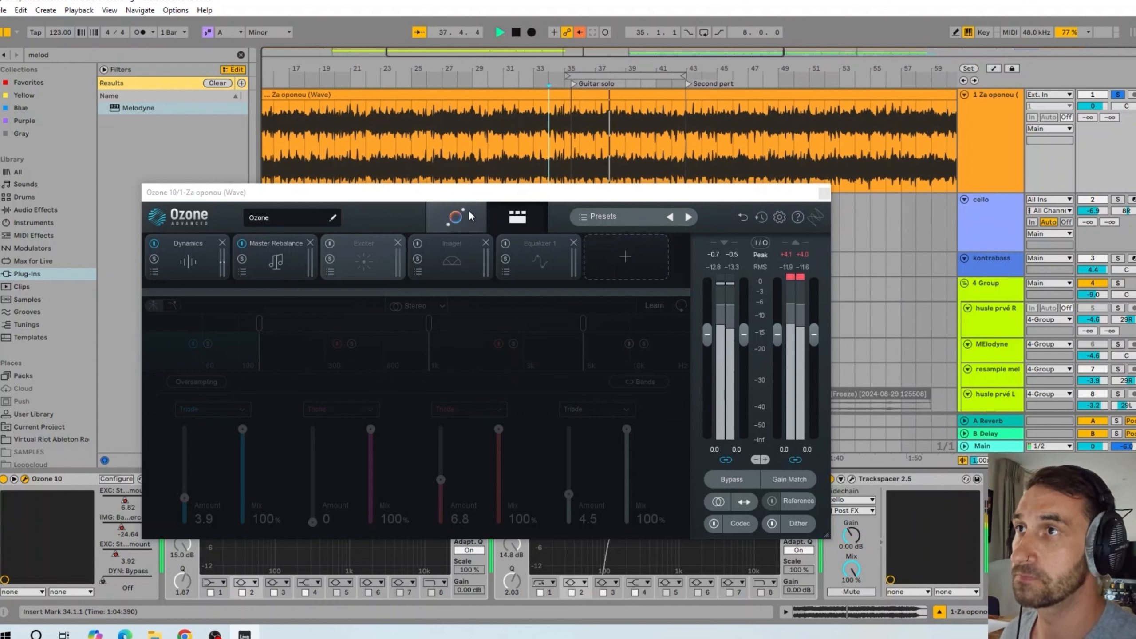
click(329, 244)
key(space)
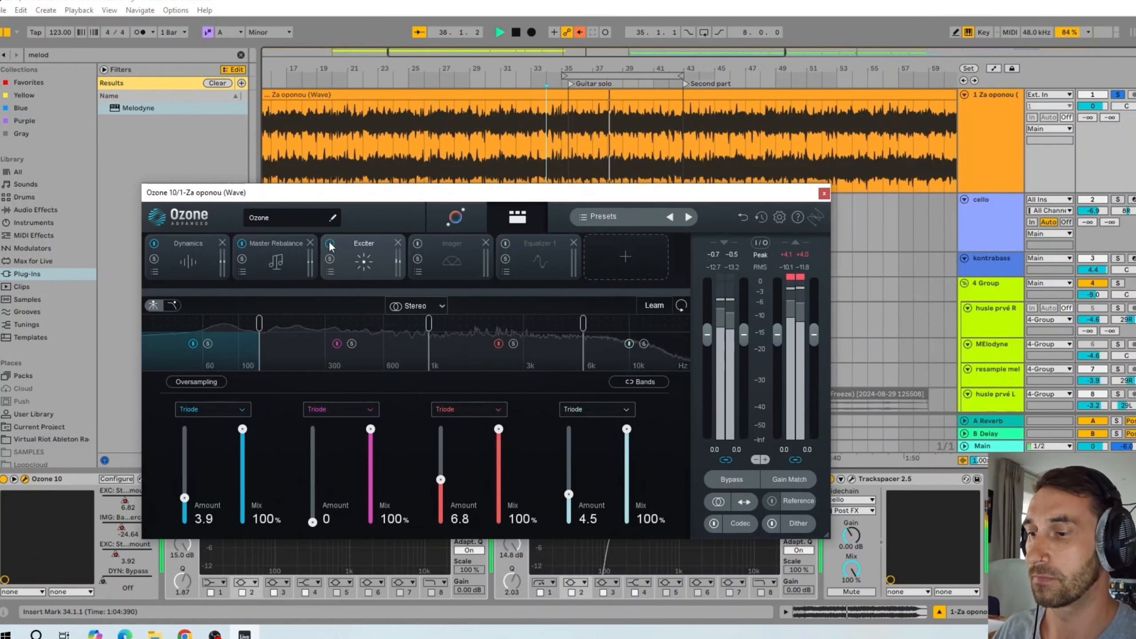
key(space)
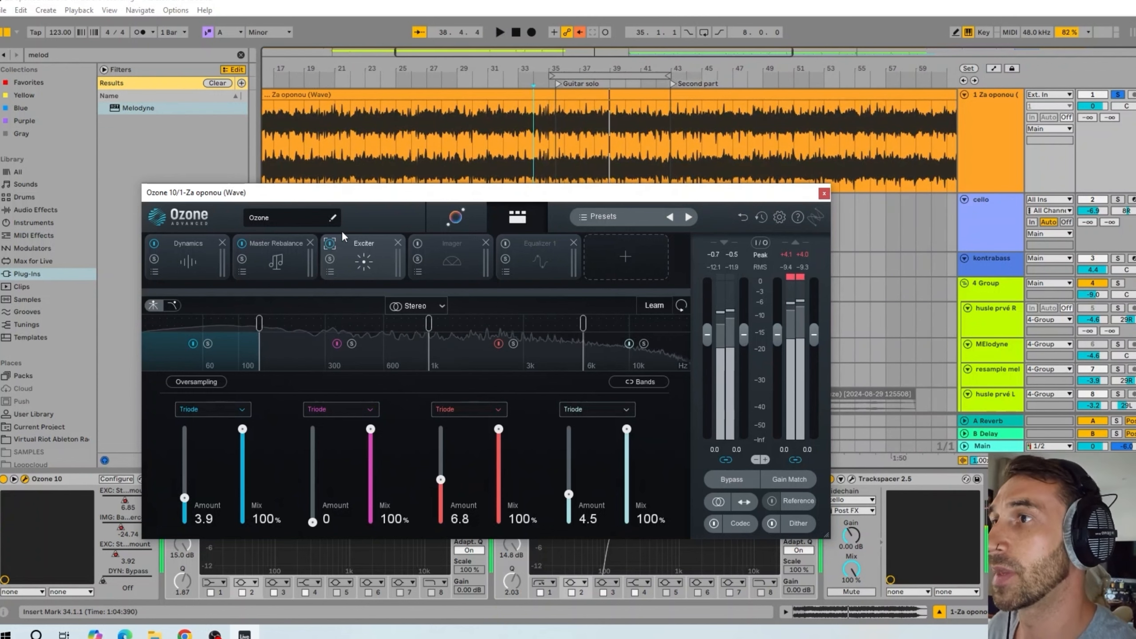
drag(591, 190, 578, 229)
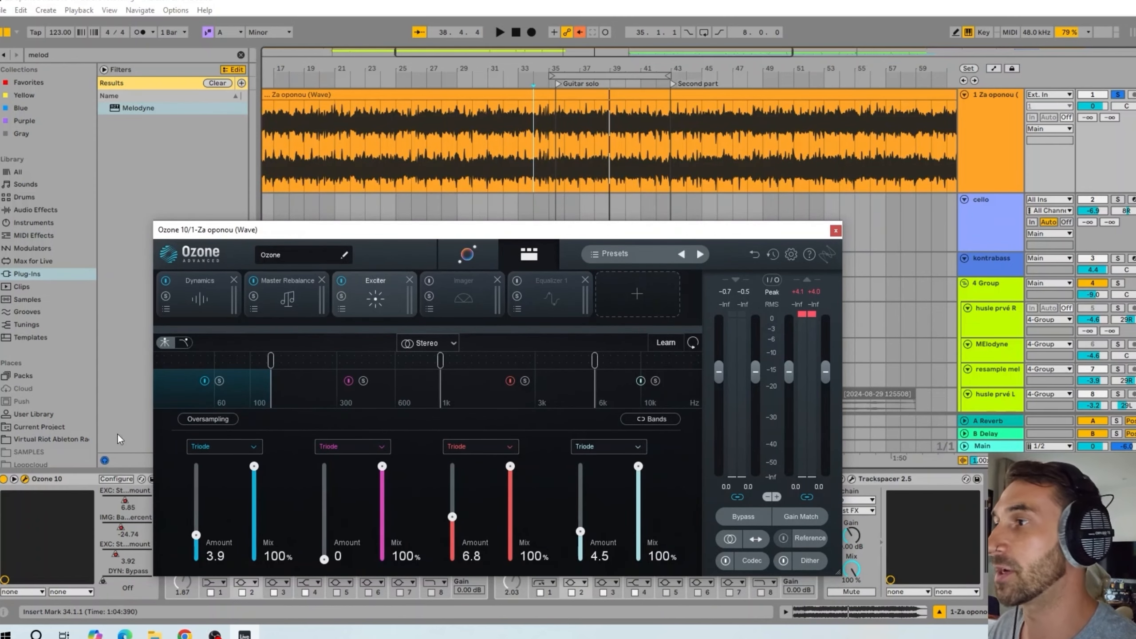
- Mark the Guitar solo section on the song track and select band 3 of the Exciter
click(554, 124)
drag(555, 125, 671, 118)
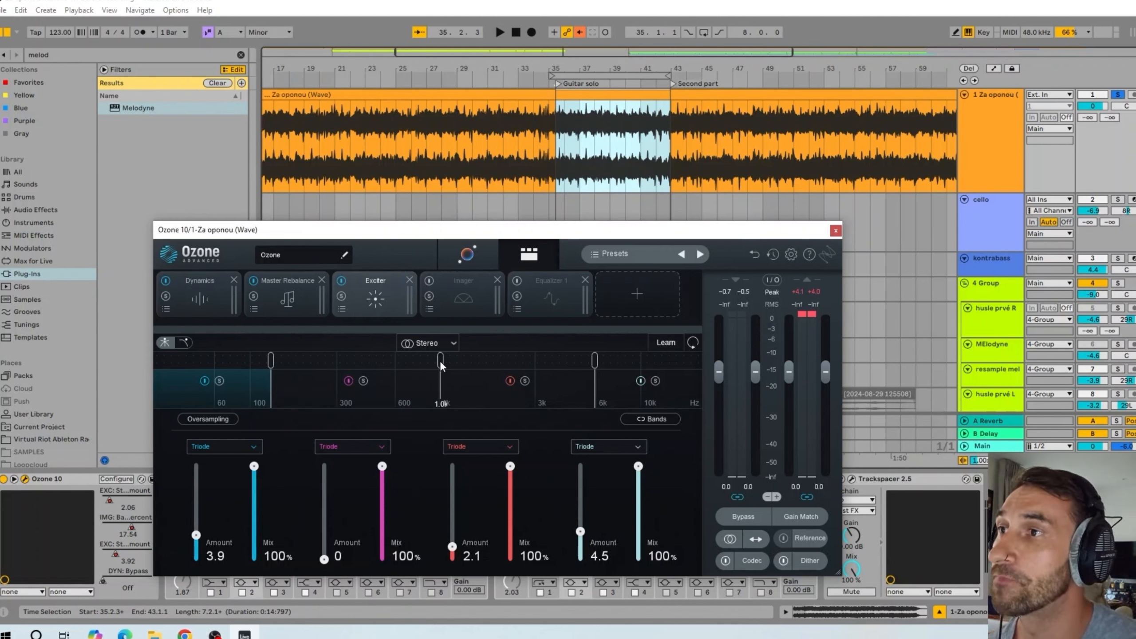
click(478, 389)
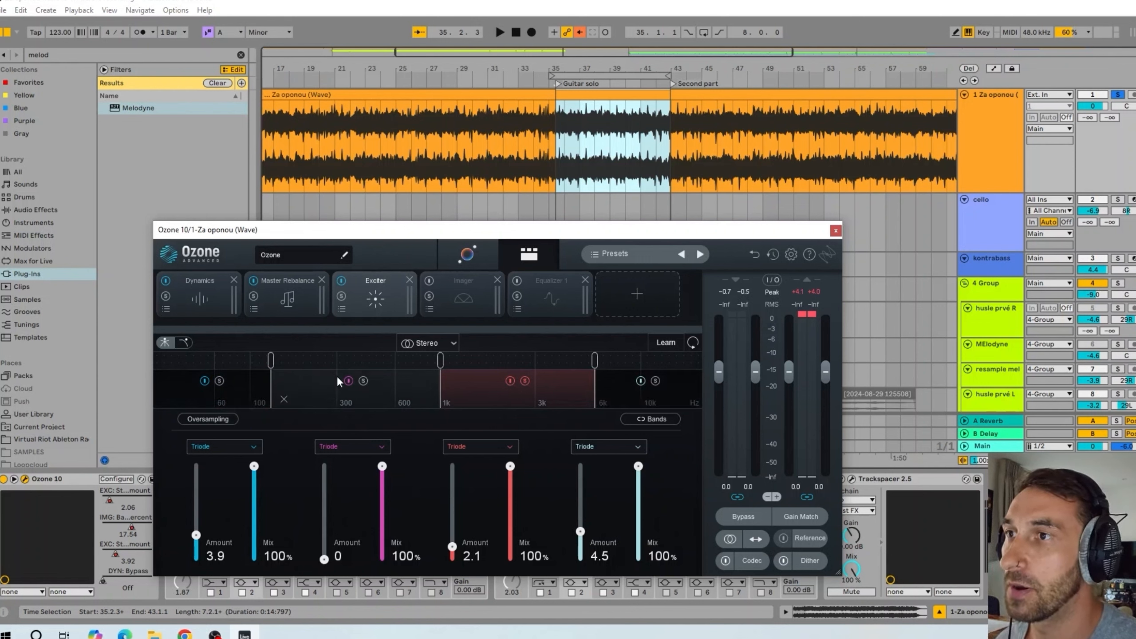
- Play from bar 36 while nudging the Exciter's band 3 crossovers, slightly raising the one between bands 2 and 3, and stop playback
click(565, 141)
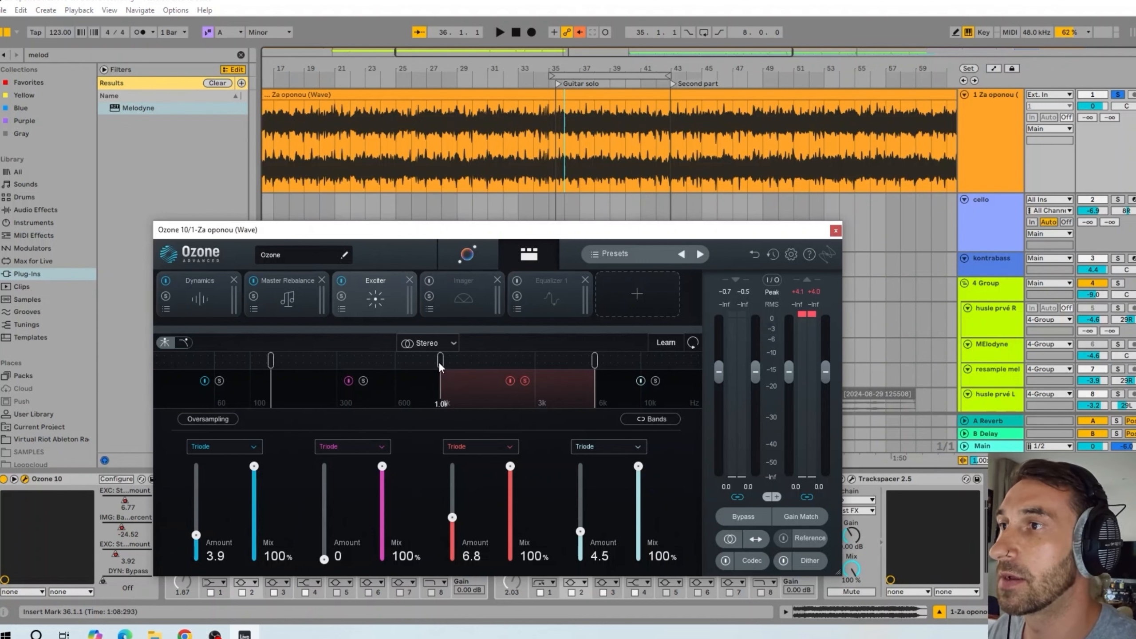
key(space)
mouse_move(439, 361)
mouse_down()
mouse_move(305, 358)
mouse_move(439, 362)
mouse_up()
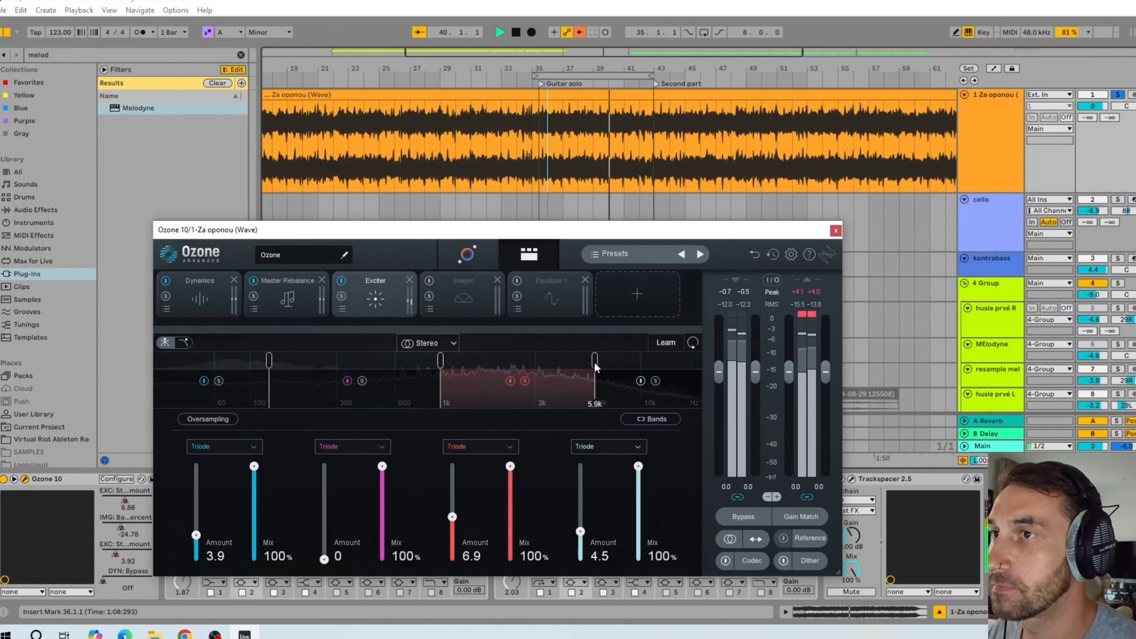
mouse_move(596, 361)
mouse_down()
mouse_move(494, 365)
mouse_move(593, 361)
mouse_up()
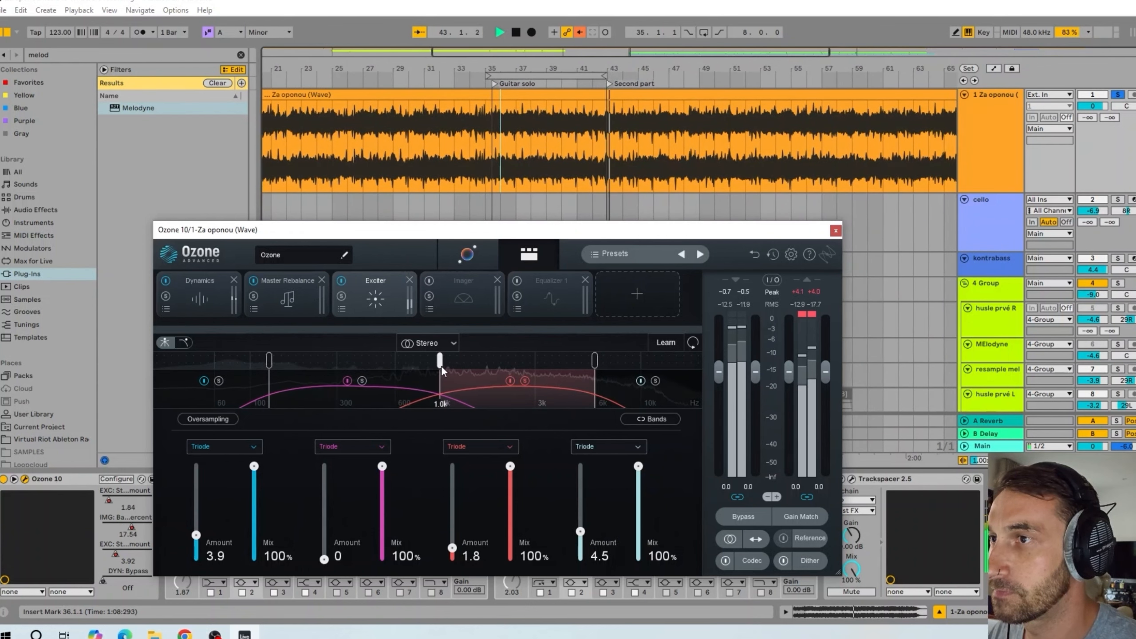
mouse_move(442, 366)
mouse_down()
mouse_move(511, 367)
mouse_move(415, 363)
mouse_move(466, 363)
mouse_move(429, 358)
mouse_move(450, 355)
mouse_up()
key(space)
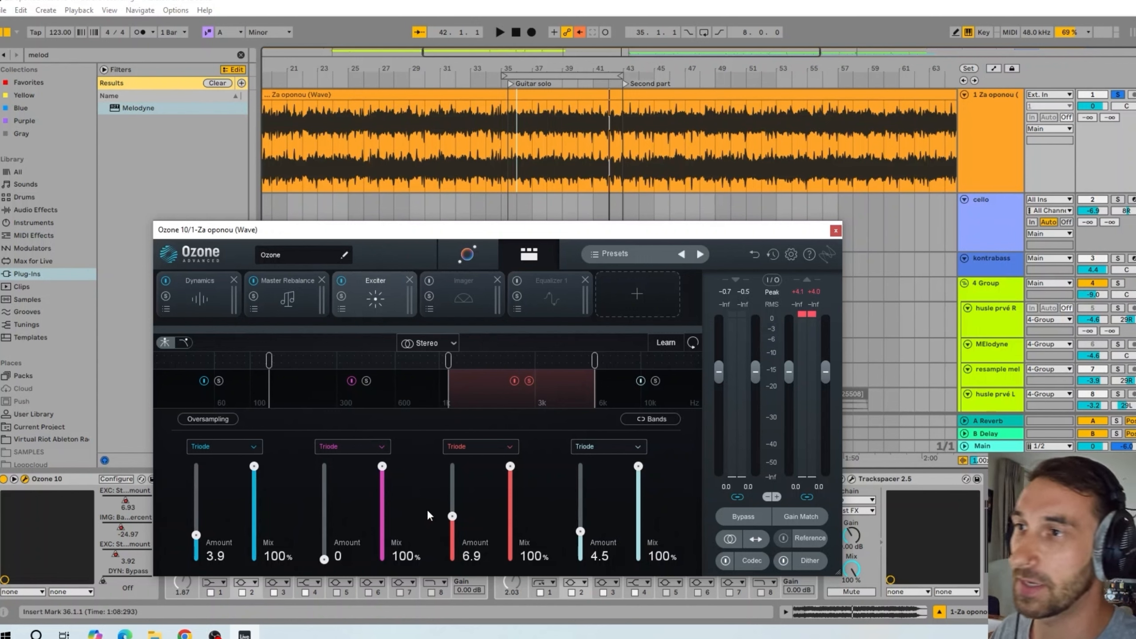
- Show the automation lanes, display the Exciter band 3 amount envelope on the song track and close the Ozone window
click(486, 127)
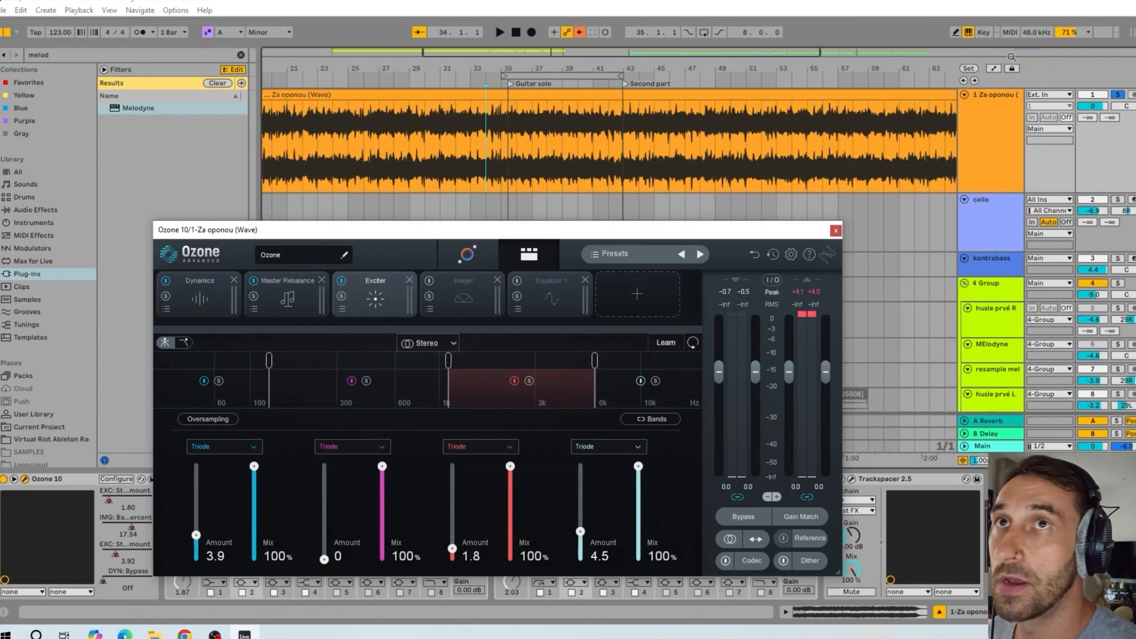
click(993, 69)
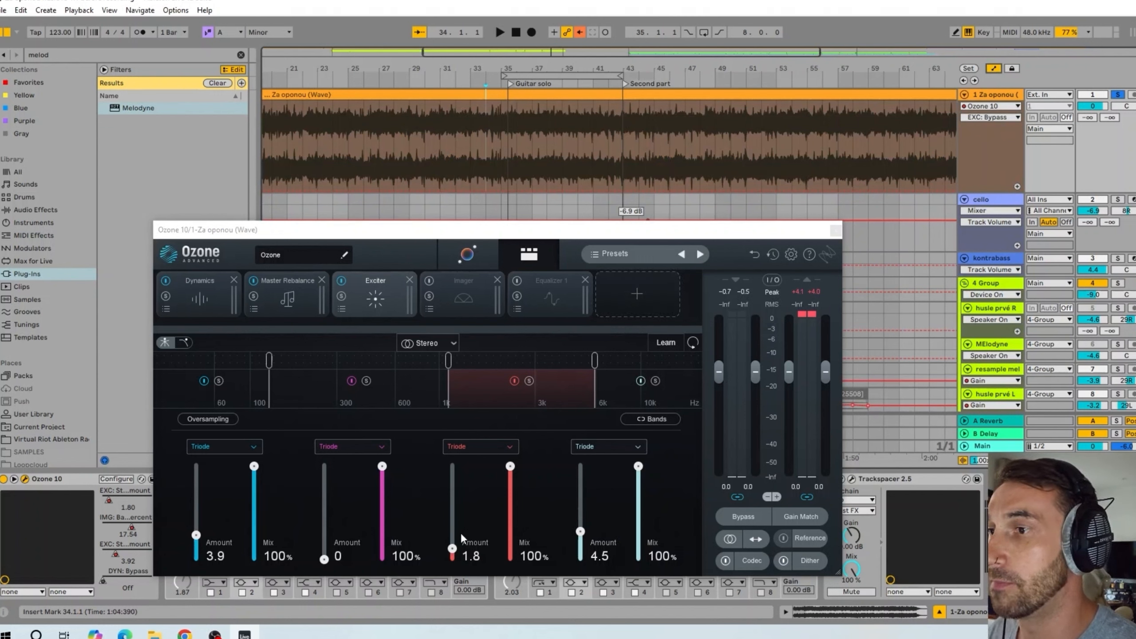
click(453, 549)
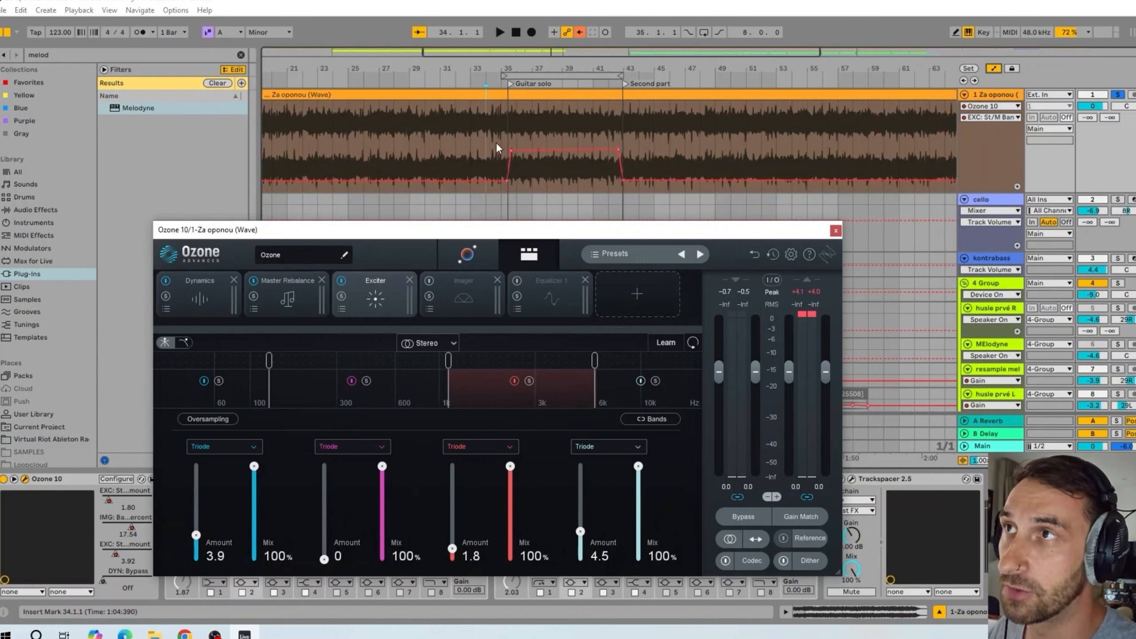
click(833, 228)
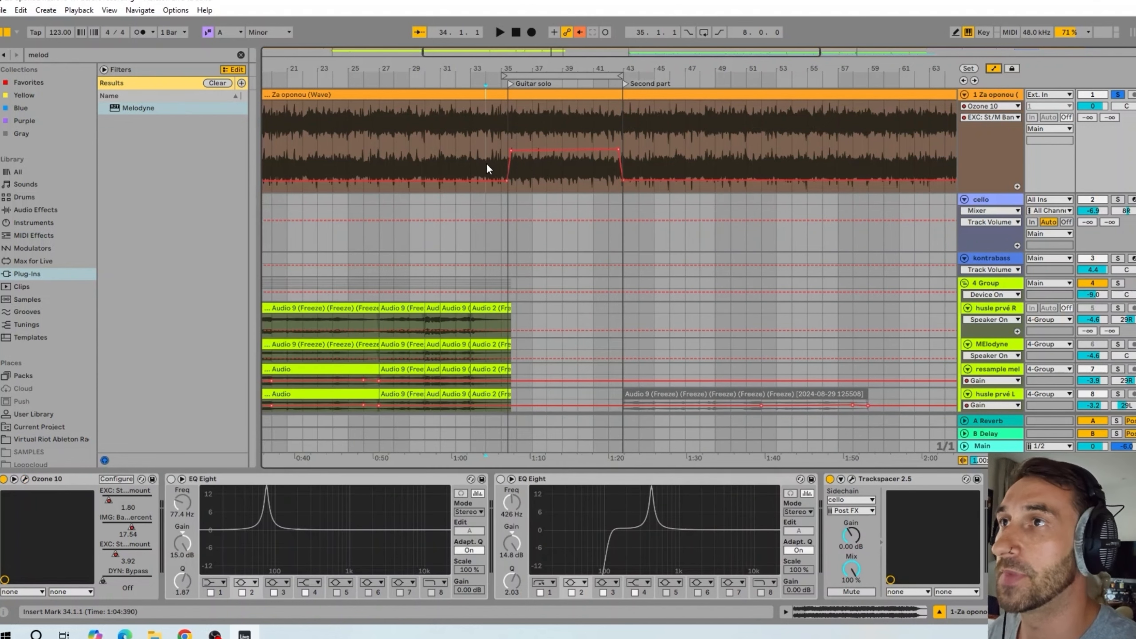
- Examine the Exciter band 3 amount automation around the start of the Guitar solo
scroll(513, 163, up, 5)
scroll(506, 164, down, 3)
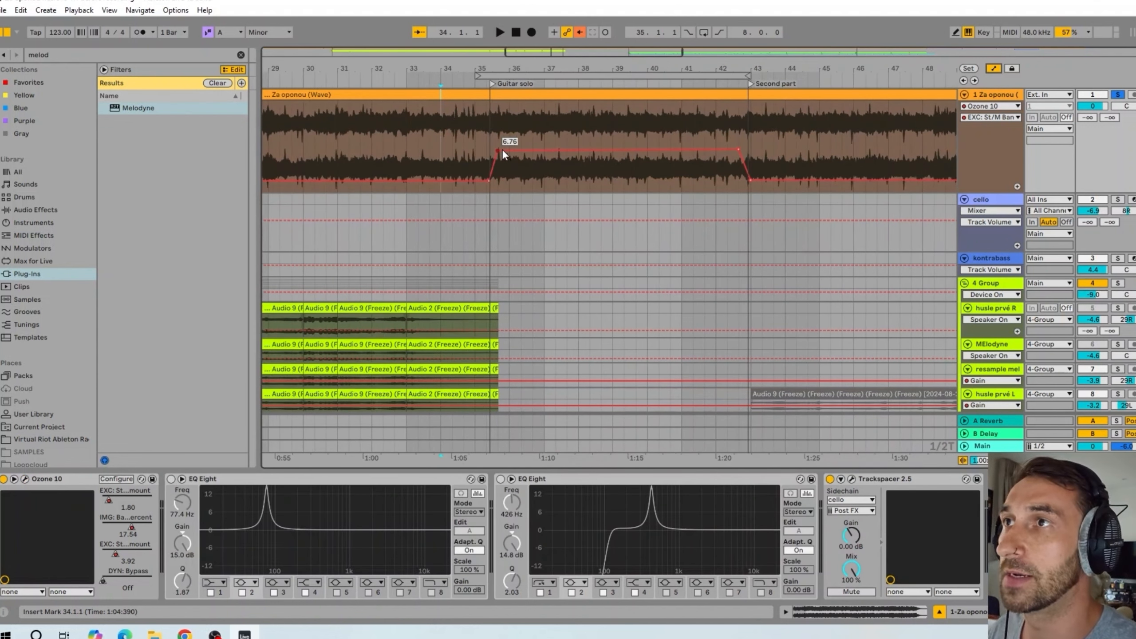
drag(556, 159, 517, 150)
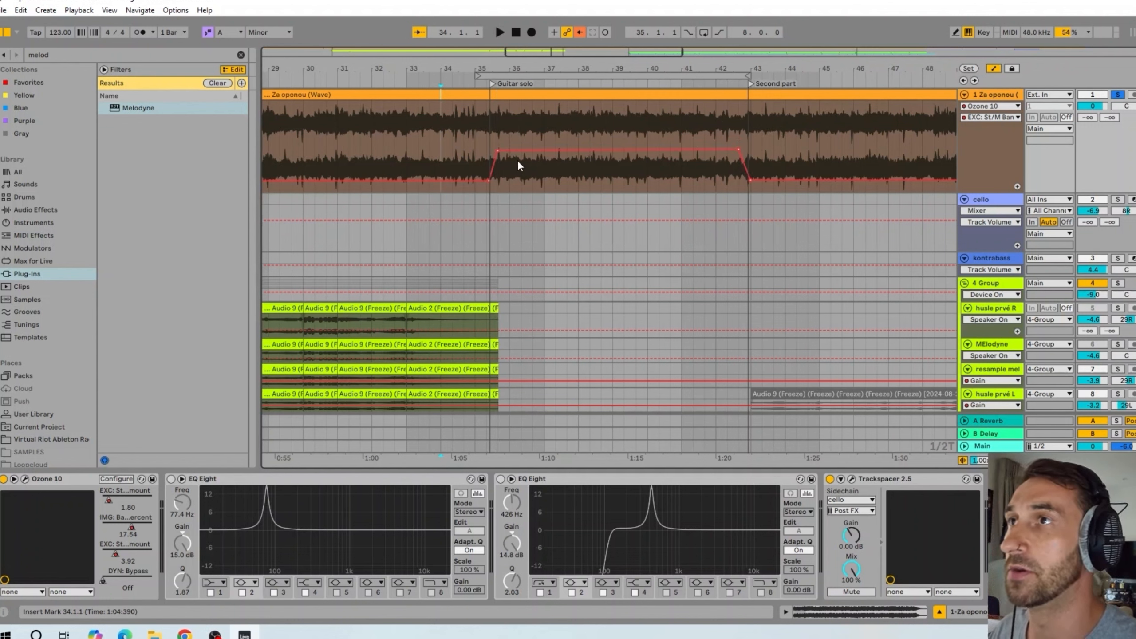
click(463, 115)
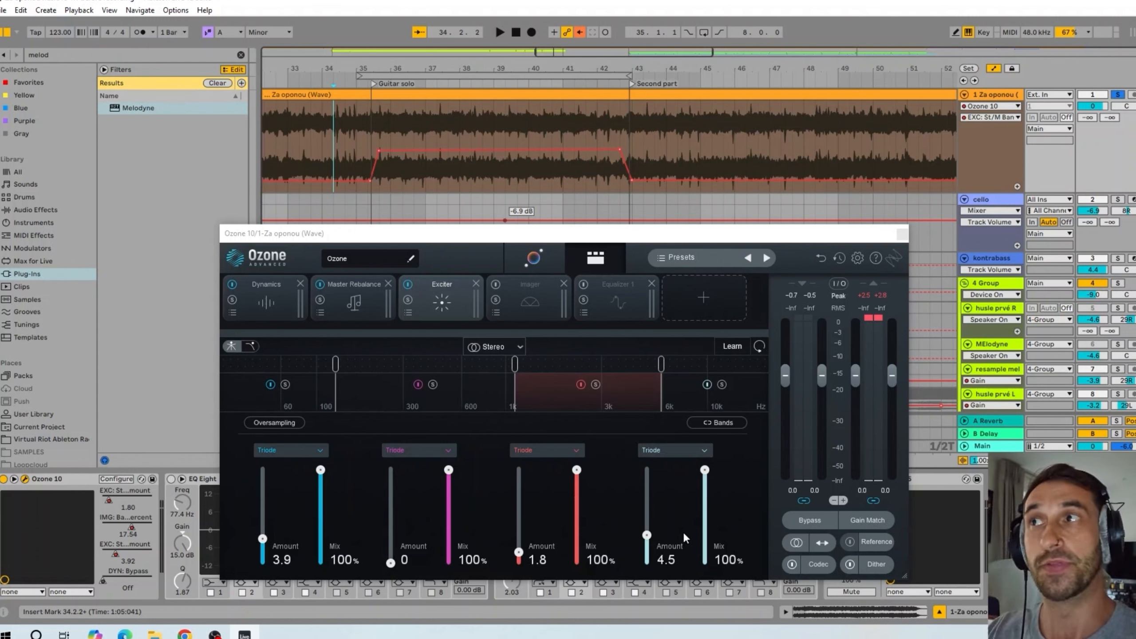
- Turn on Ozone's Imager module for the Guitar solo and raise its crossover between bands 2 and 3 to about 600 Hz
drag(368, 110, 632, 120)
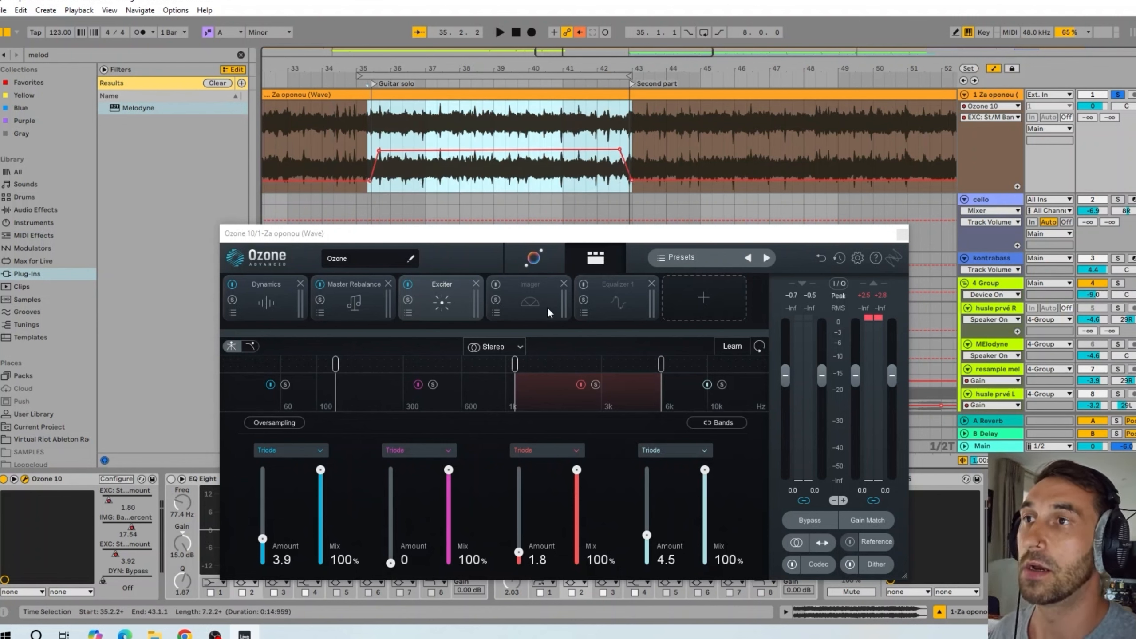
click(536, 299)
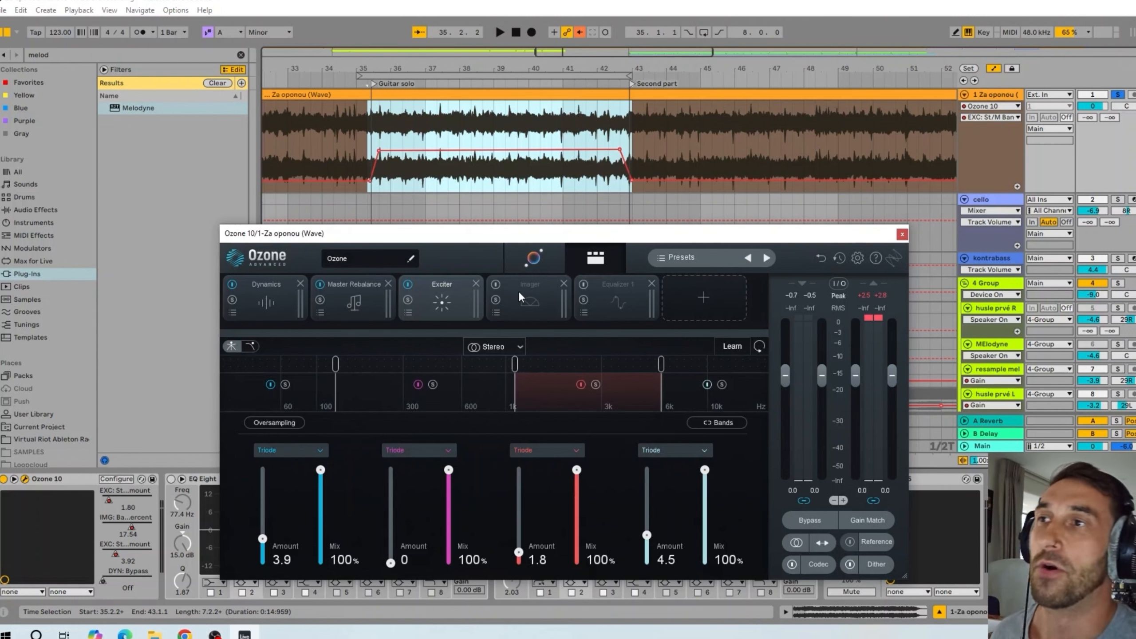
click(495, 284)
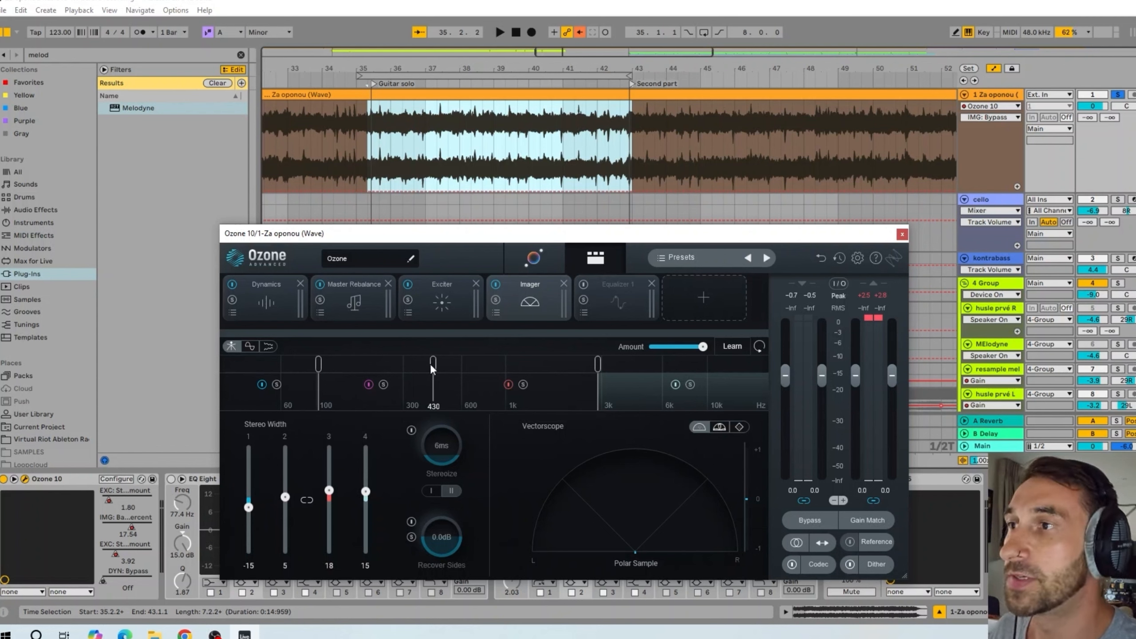
drag(432, 364, 472, 365)
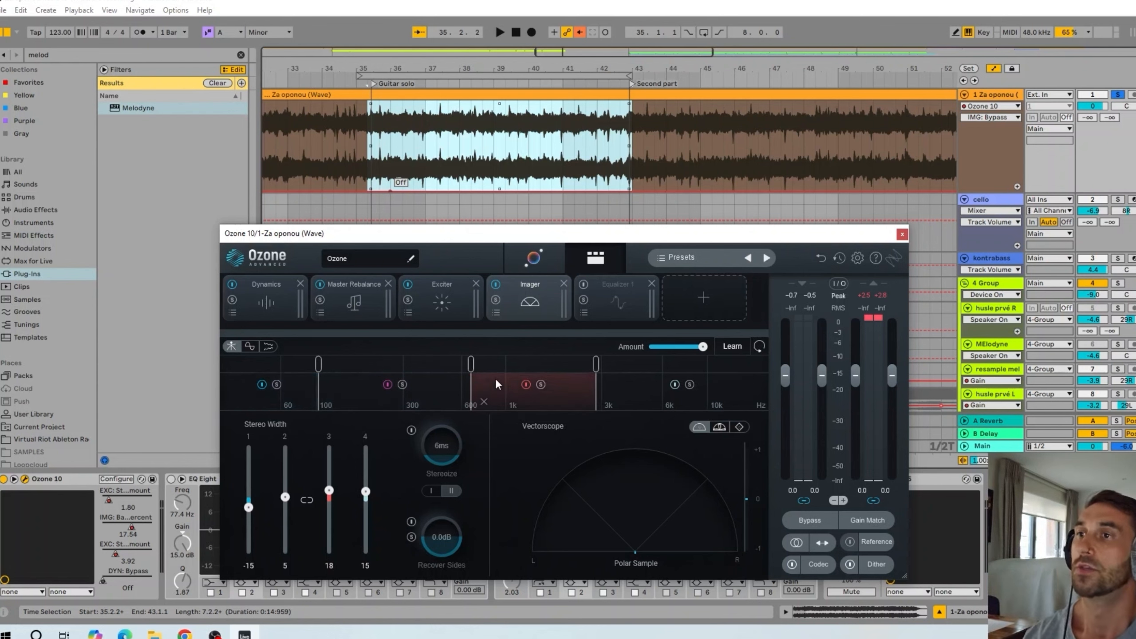
- Play the song from just before the Guitar solo with the Imager bypassed and active, stop playback and return to bar 36
click(336, 119)
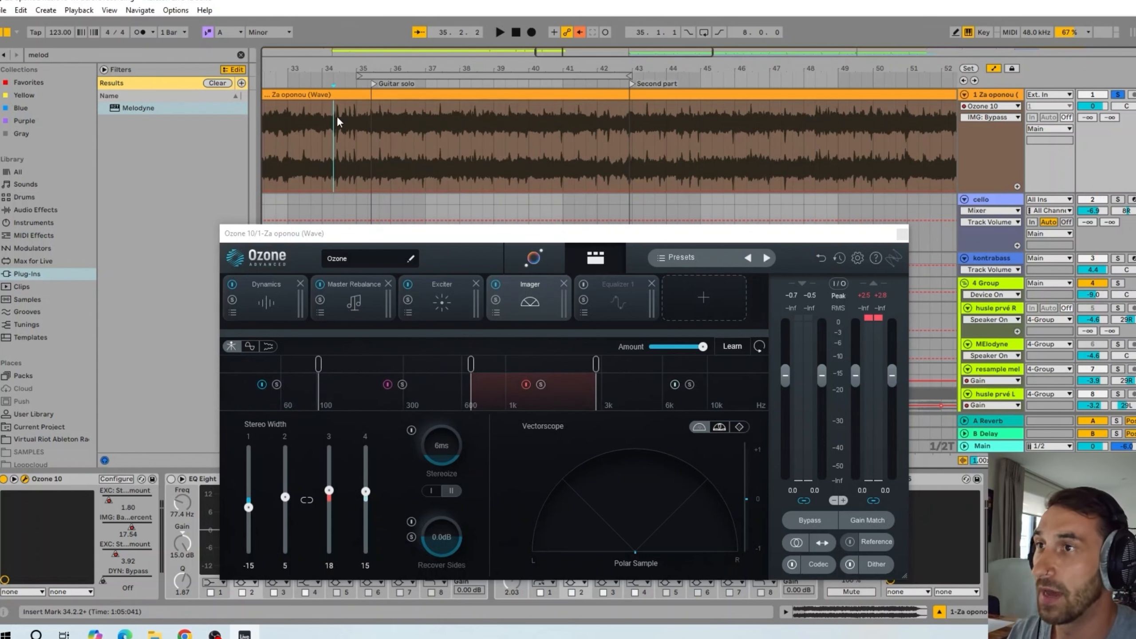
click(496, 284)
key(space)
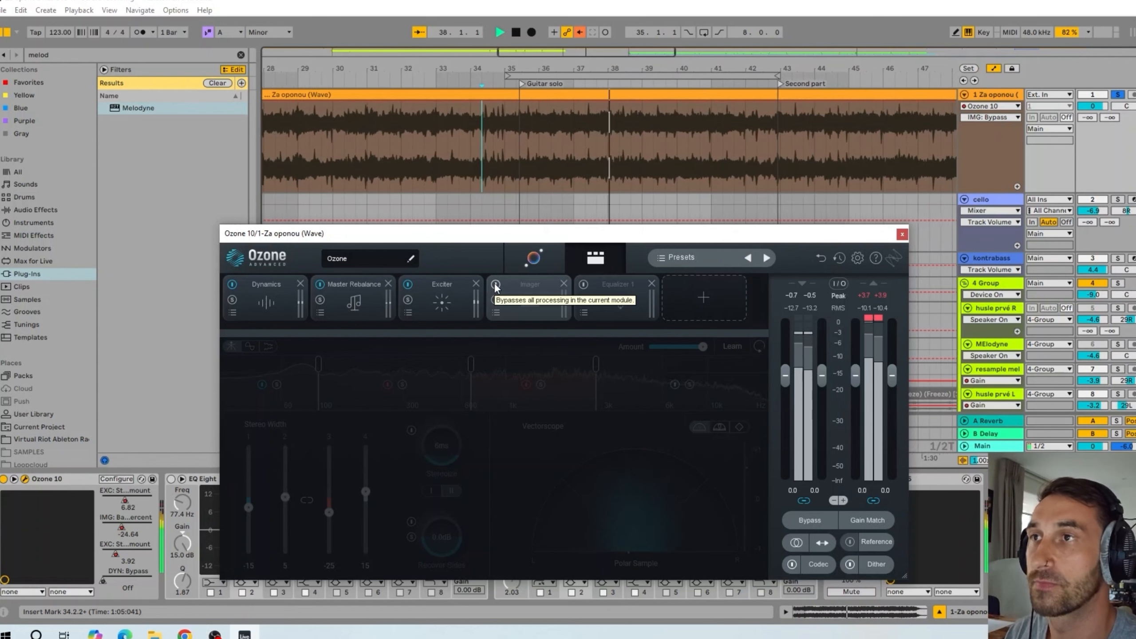
click(495, 286)
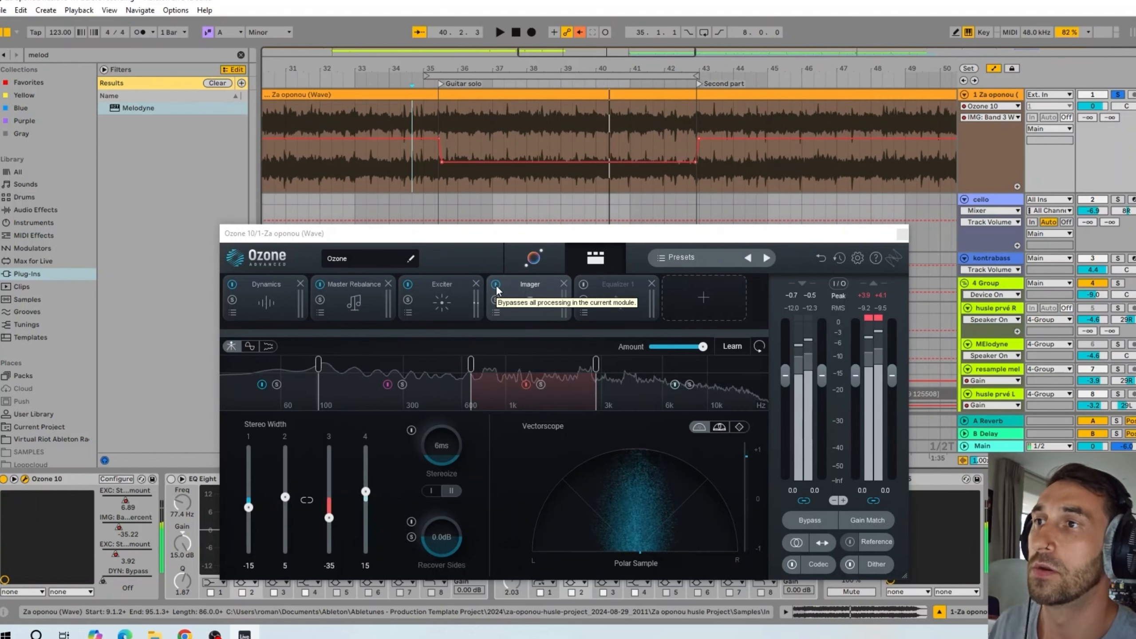
key(space)
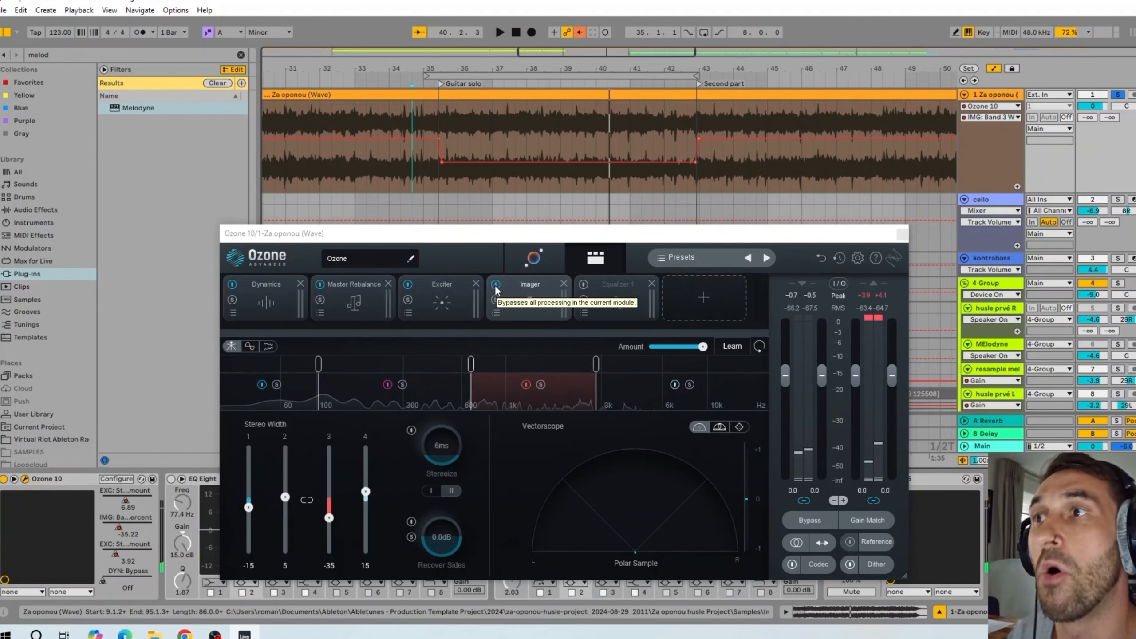
click(456, 123)
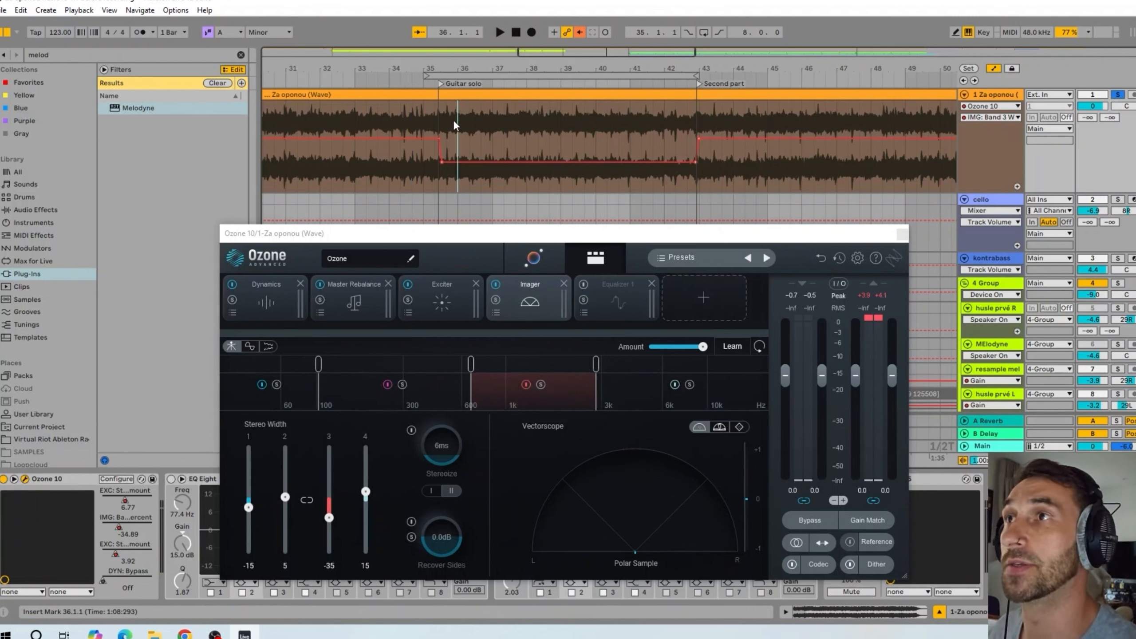
- Play the Guitar solo from bar 36, comparing the Imager bypassed and active, stop playback and display Ozone's Exciter settings
key(space)
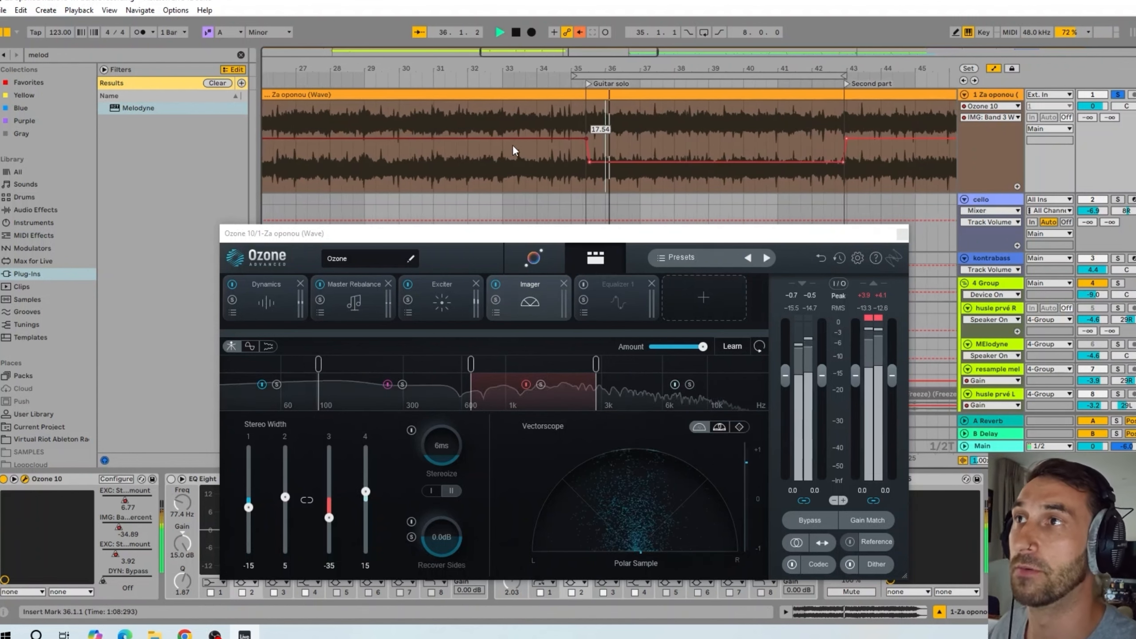
click(496, 283)
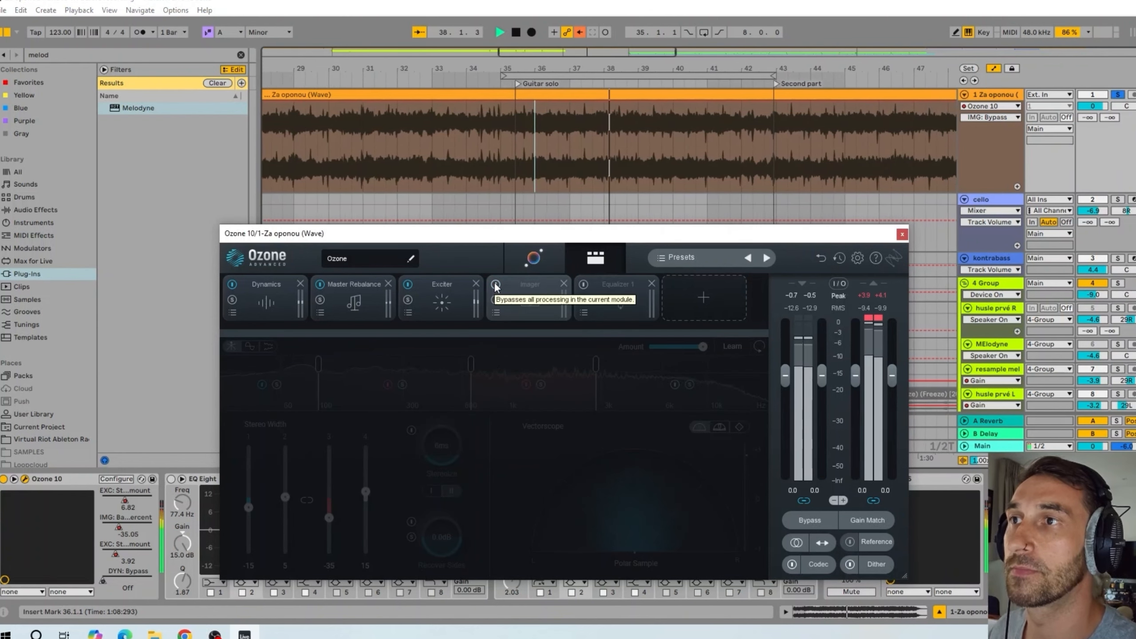
click(495, 283)
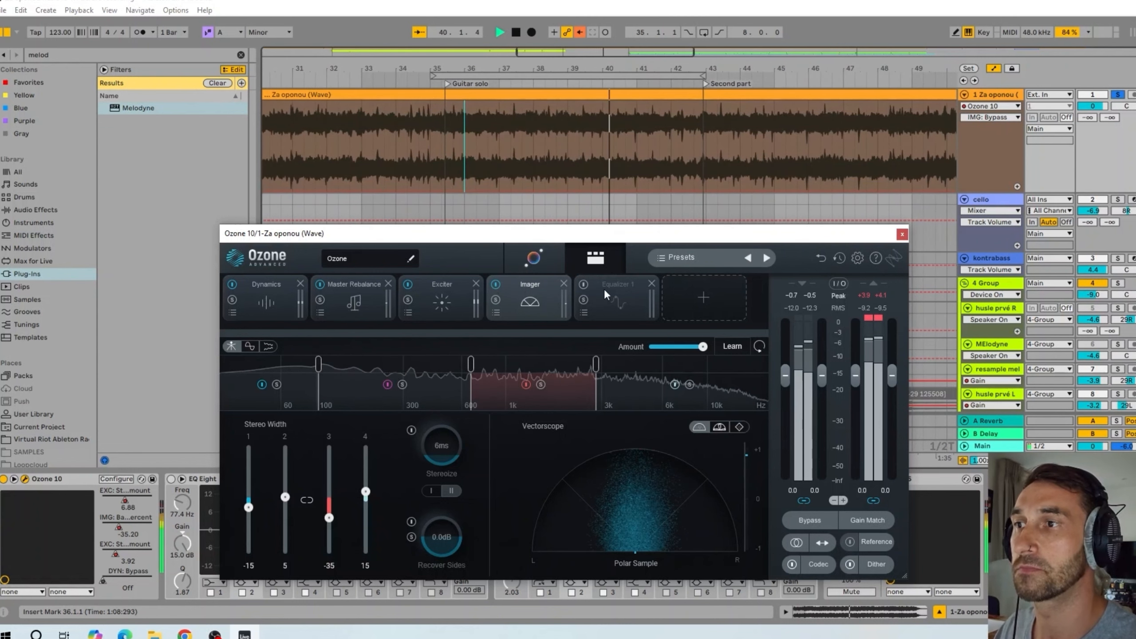
click(459, 300)
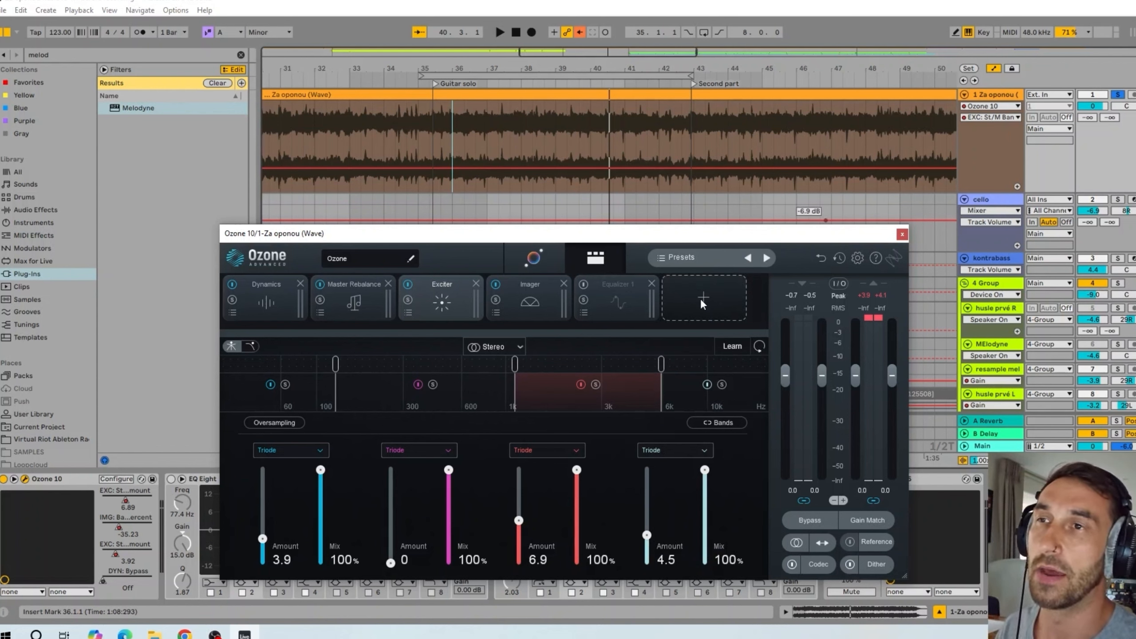
- Turn on Ozone's Equalizer 1, set its high shelf to about 12054 Hz and 1.3 dB, and close the Ozone window
click(596, 299)
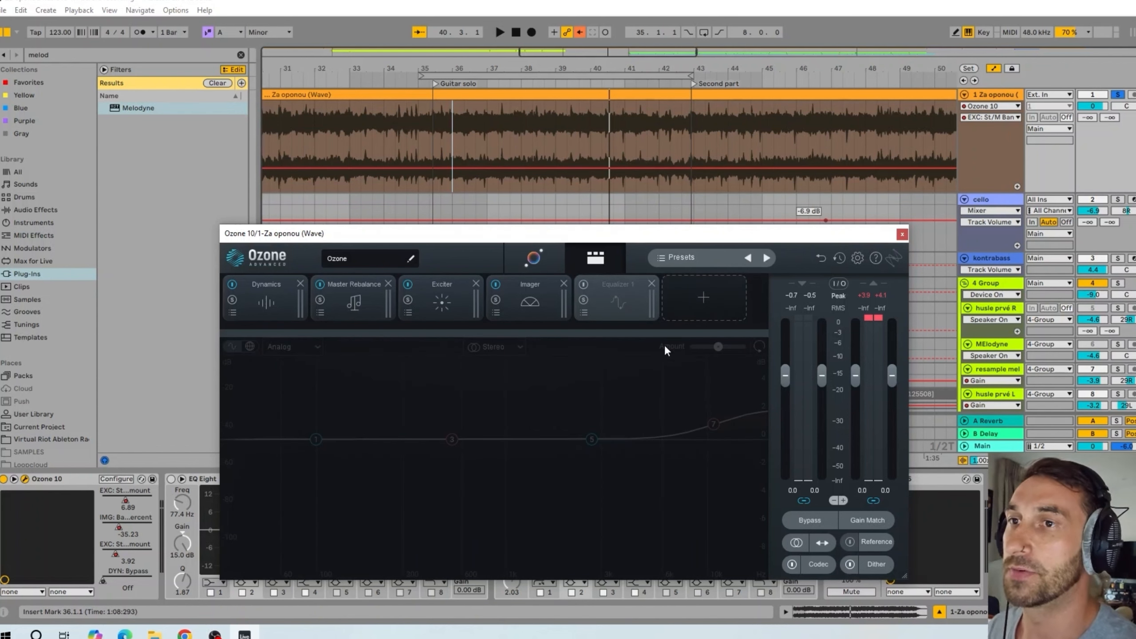
click(583, 284)
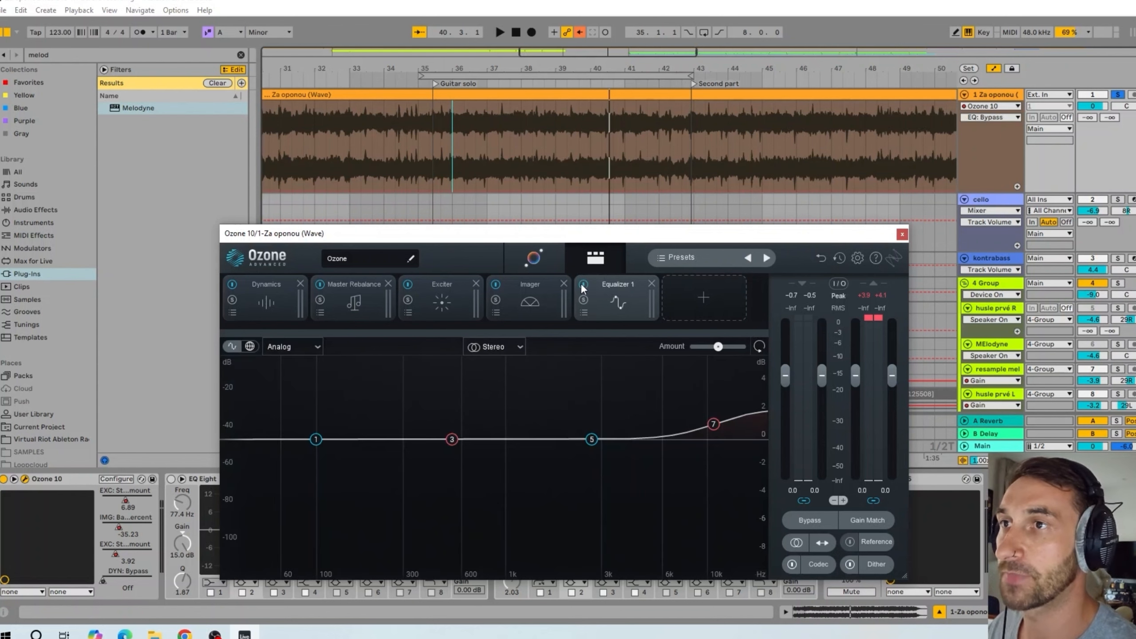
drag(714, 424, 723, 423)
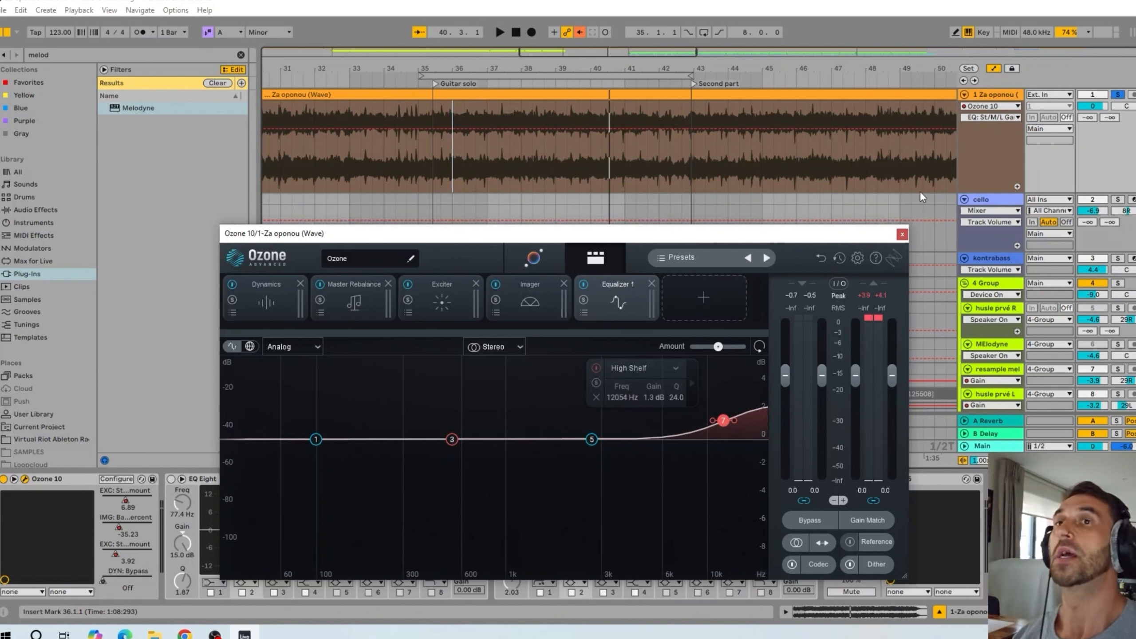
click(901, 235)
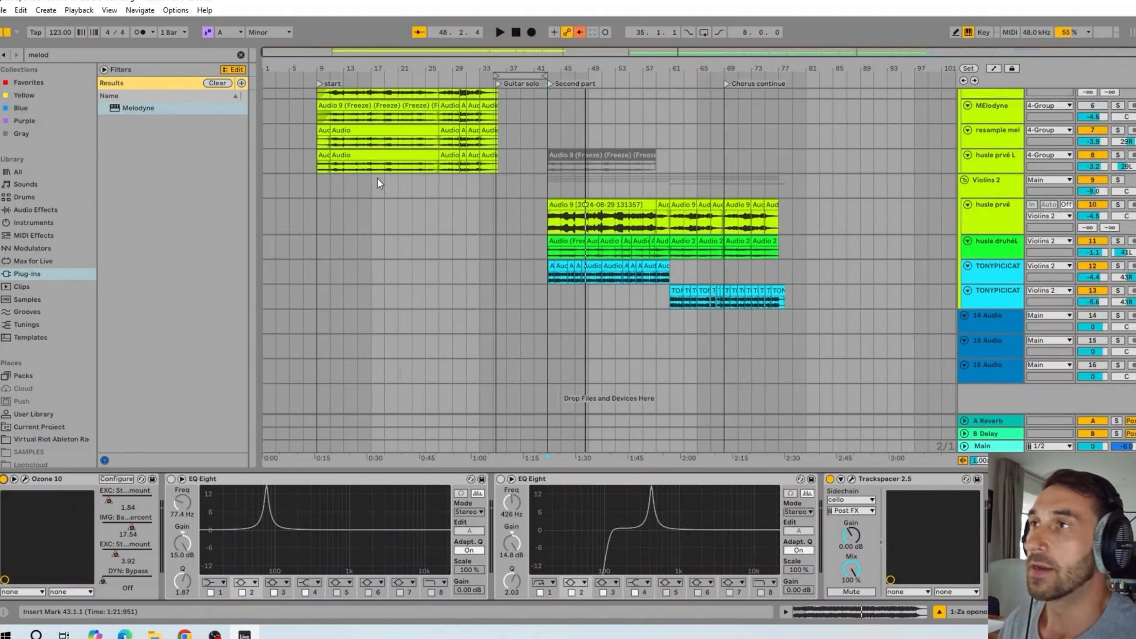
- Show the Main track's effect chain and turn off its Free Clip 2 and Kramer Tape devices
scroll(378, 181, up, 5)
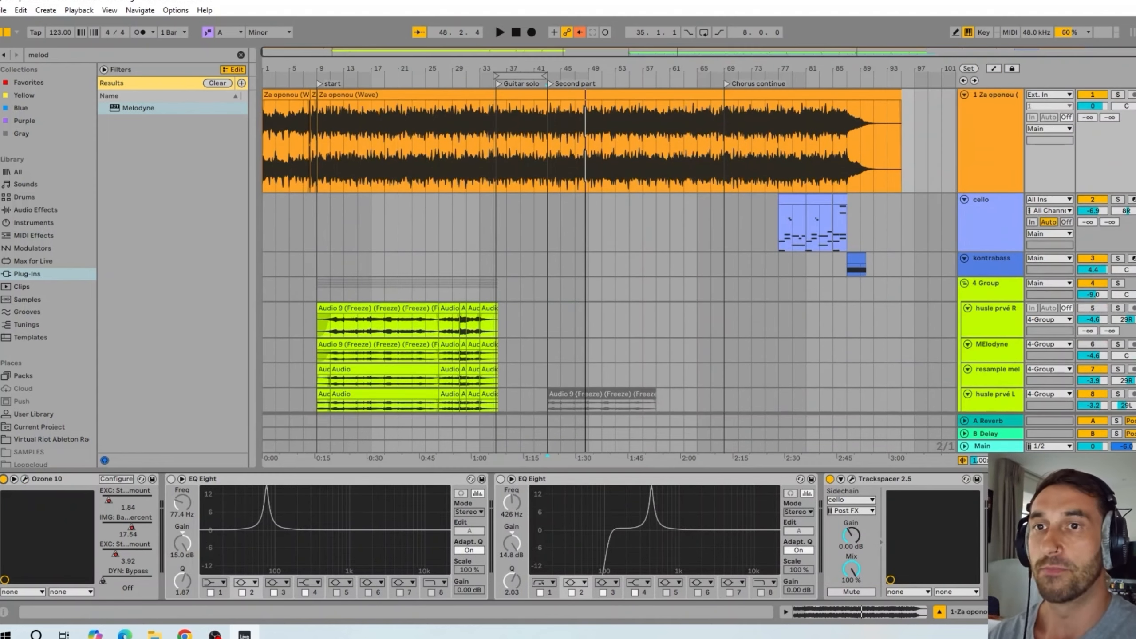
click(1000, 450)
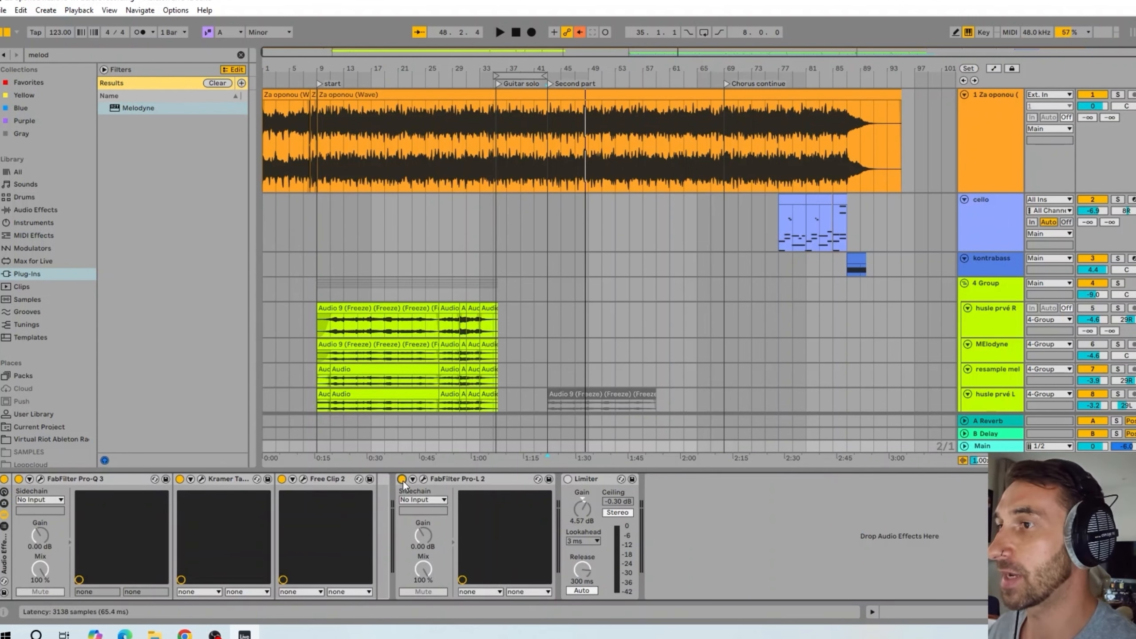
click(281, 479)
click(180, 479)
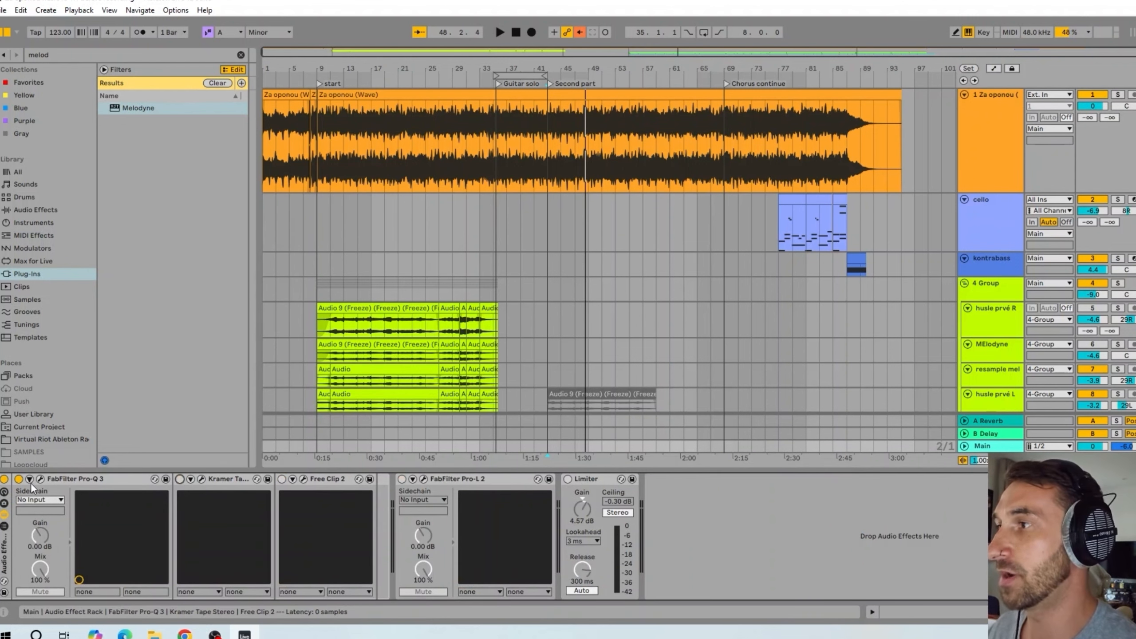
- Open FabFilter Pro-Q 3 on the Main track and set its processing mode to Linear Phase
click(39, 480)
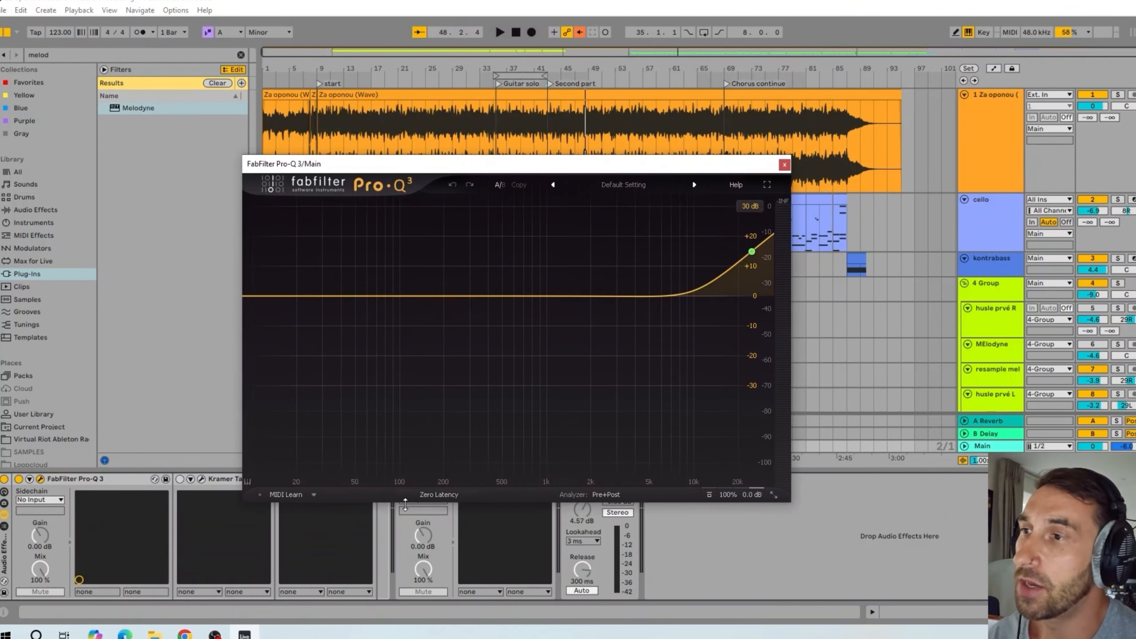
click(449, 497)
click(429, 538)
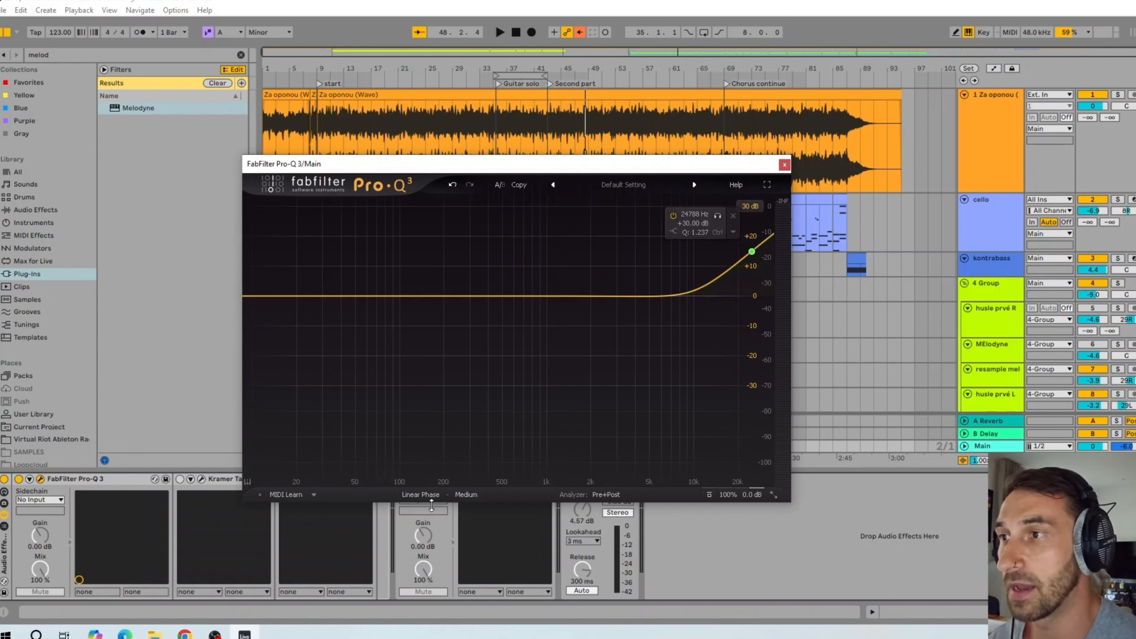
mouse_move(738, 251)
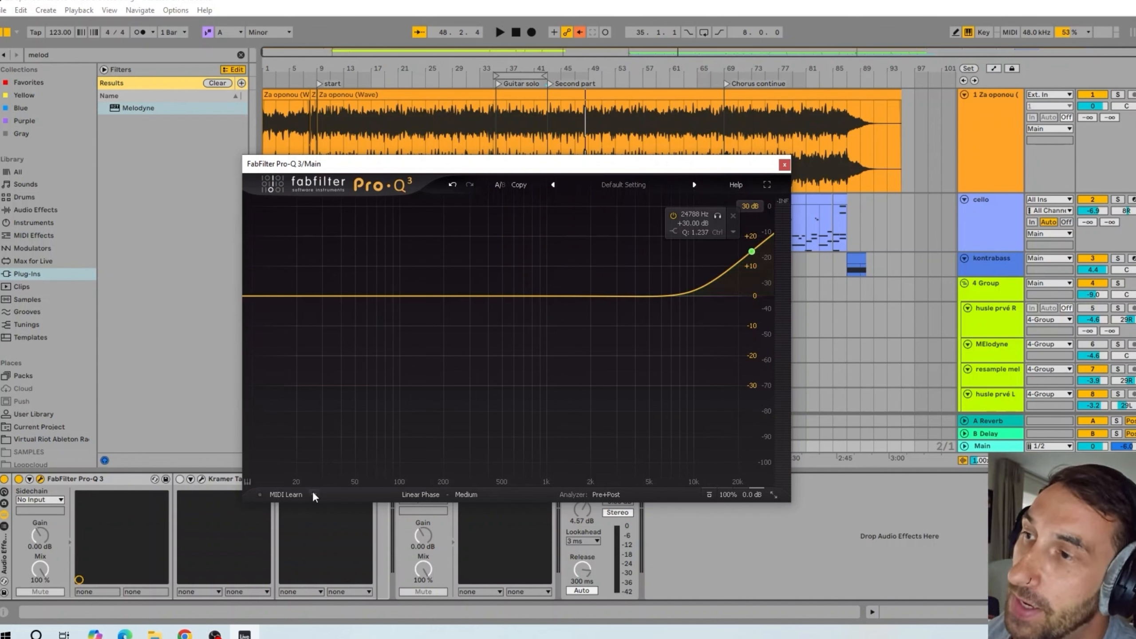
- Try an EQ Eight on the Main track with band 2 raised about 4.34 dB at 587 Hz, and delete it
click(32, 210)
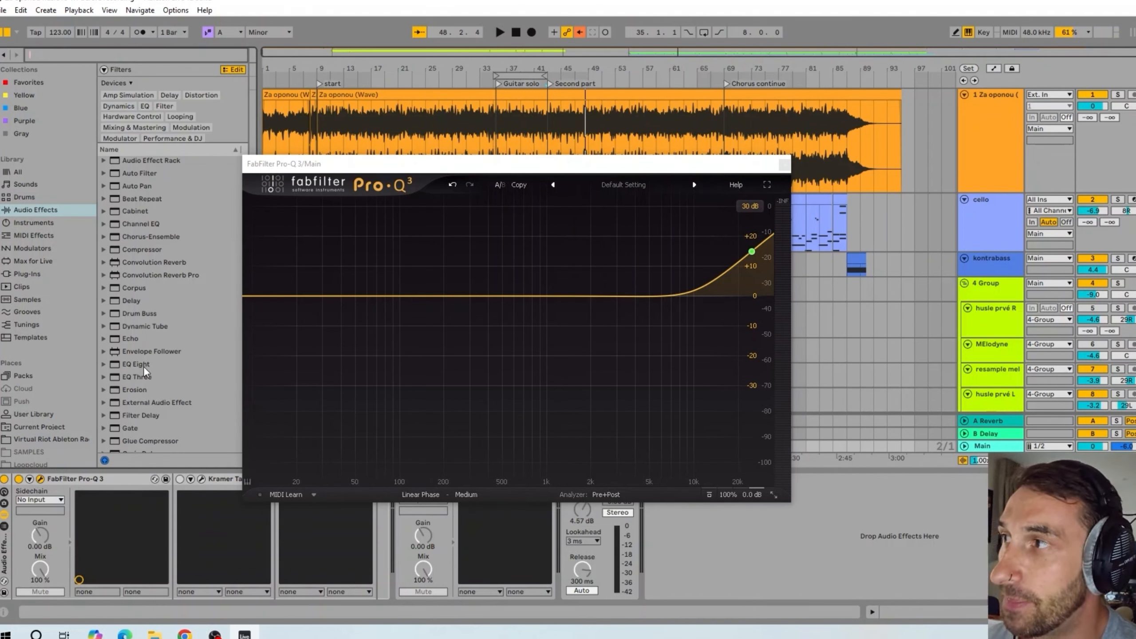
double_click(143, 365)
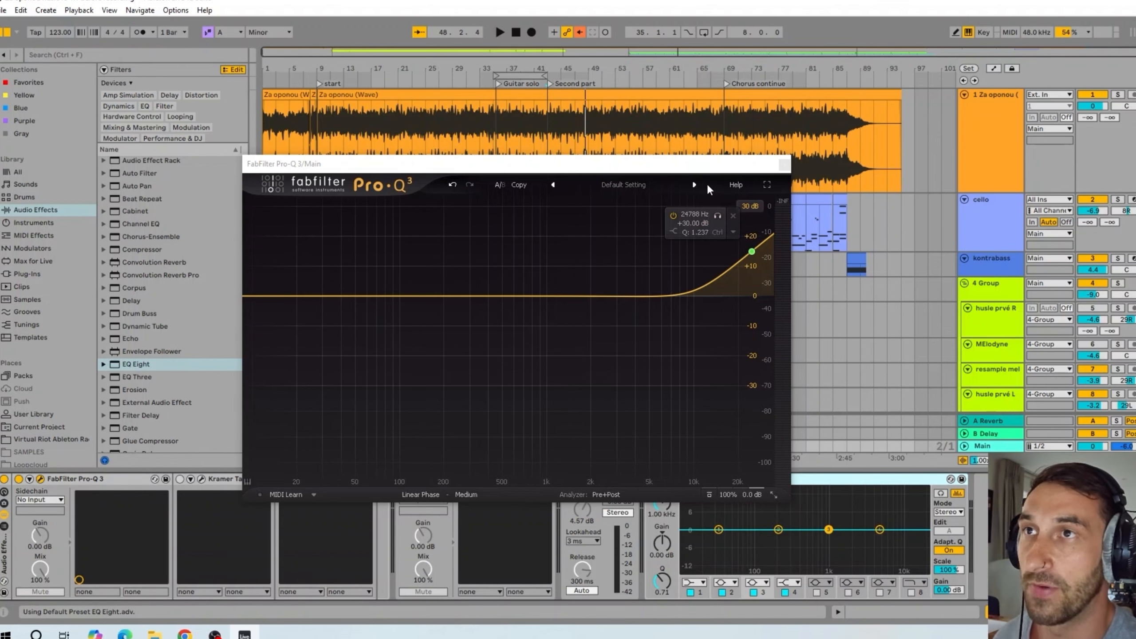
drag(700, 173, 585, 109)
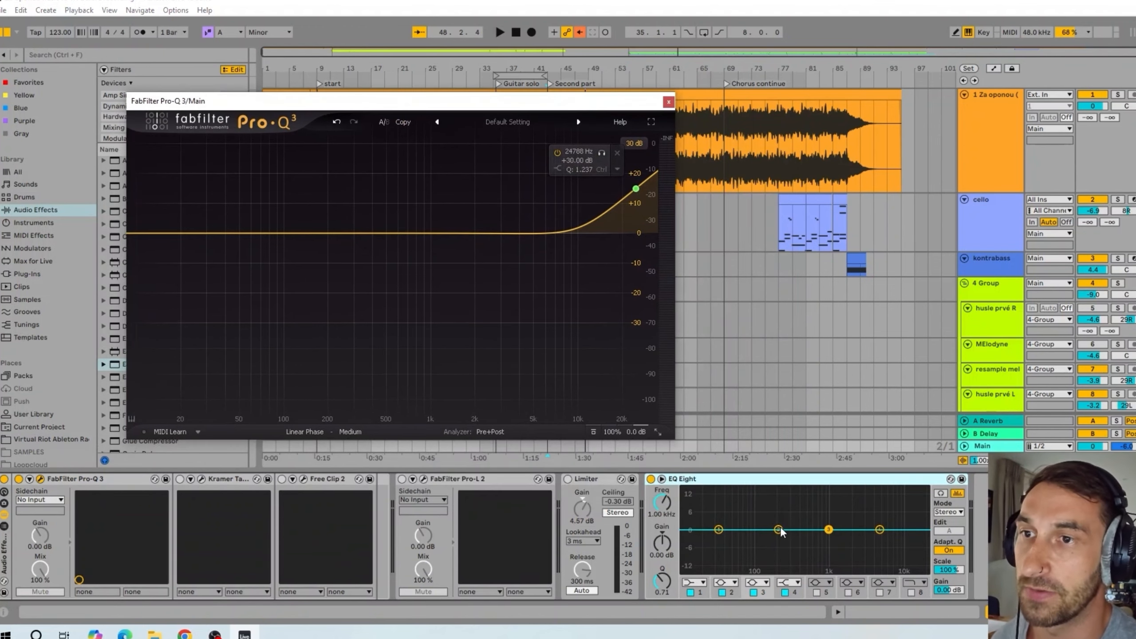
drag(780, 529, 811, 518)
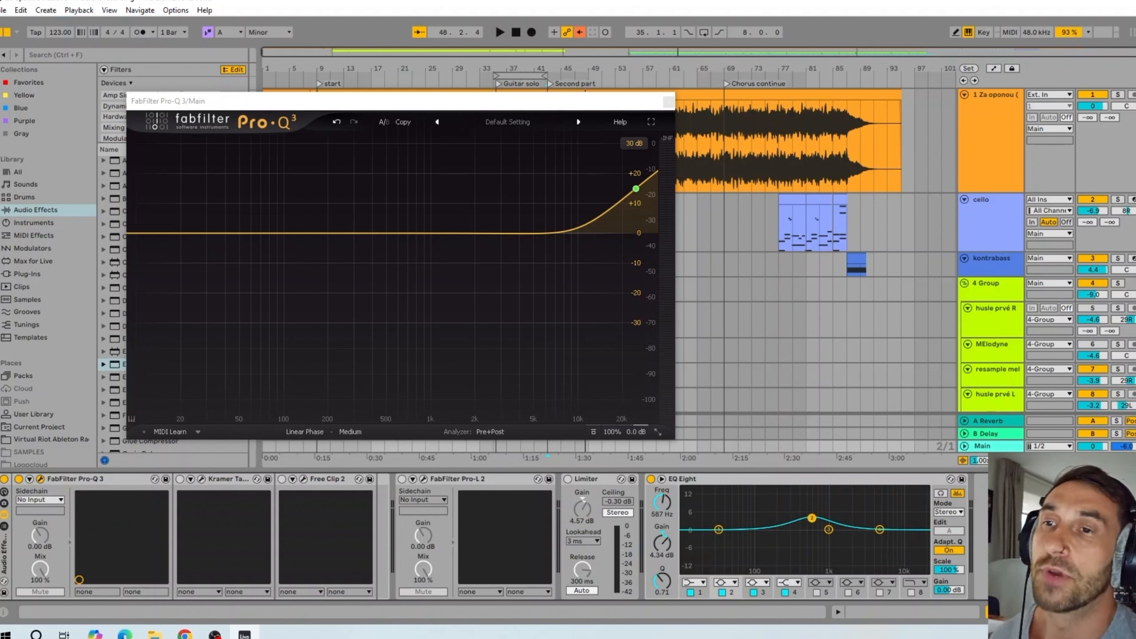
click(798, 483)
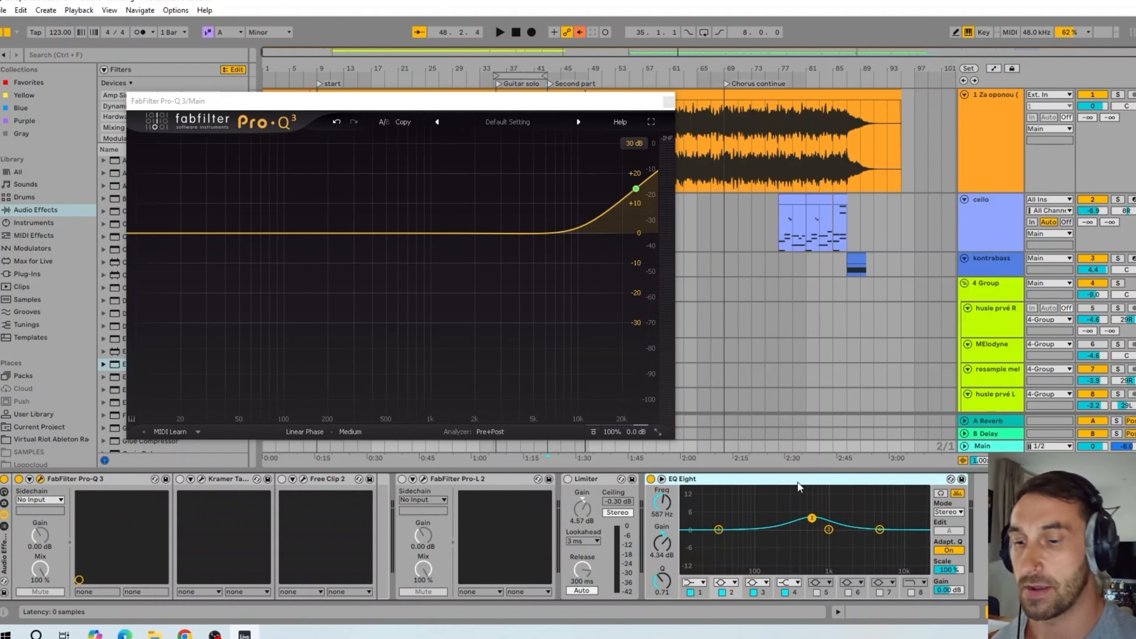
key(Delete)
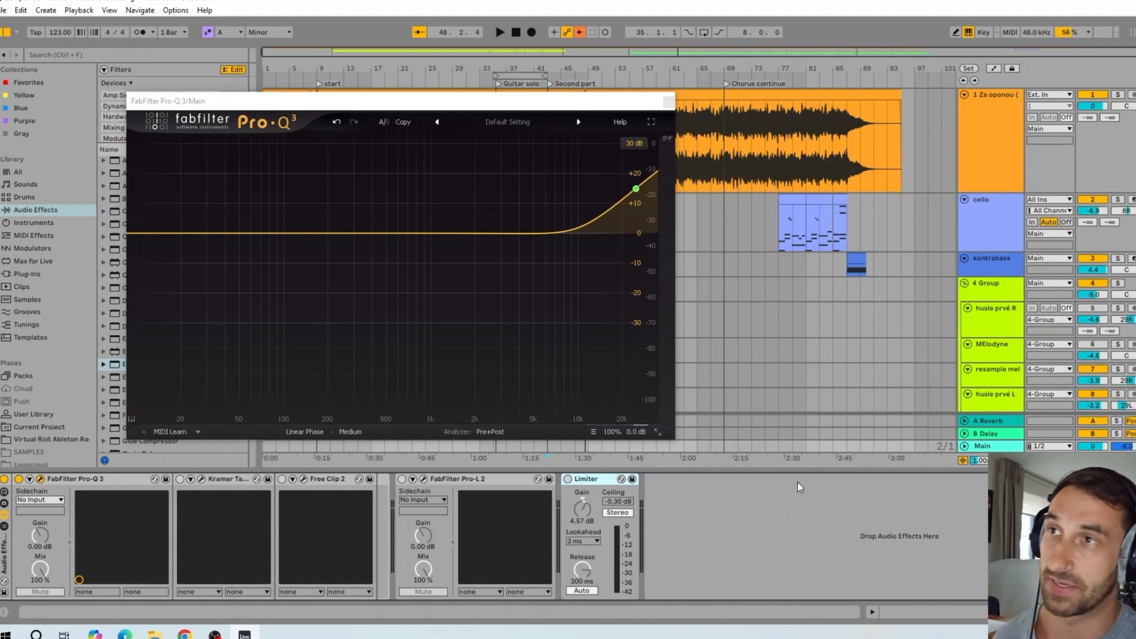
- Confirm Linear Phase in Pro-Q 3 and move its high shelf to 30000 Hz at +30 dB
mouse_move(637, 190)
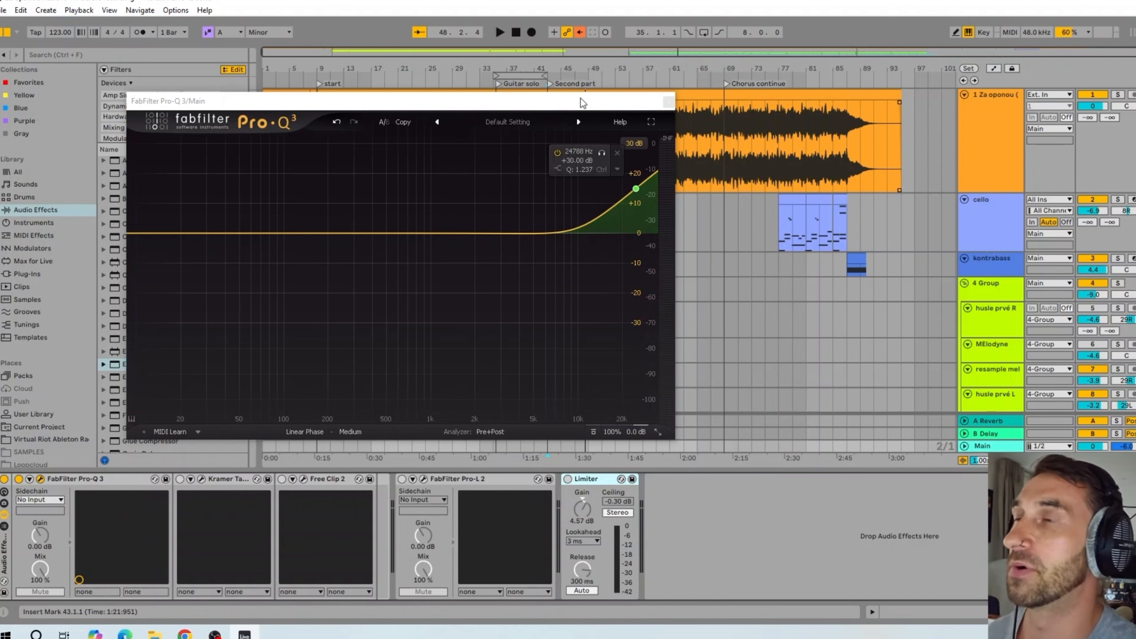
drag(581, 102, 668, 137)
click(393, 466)
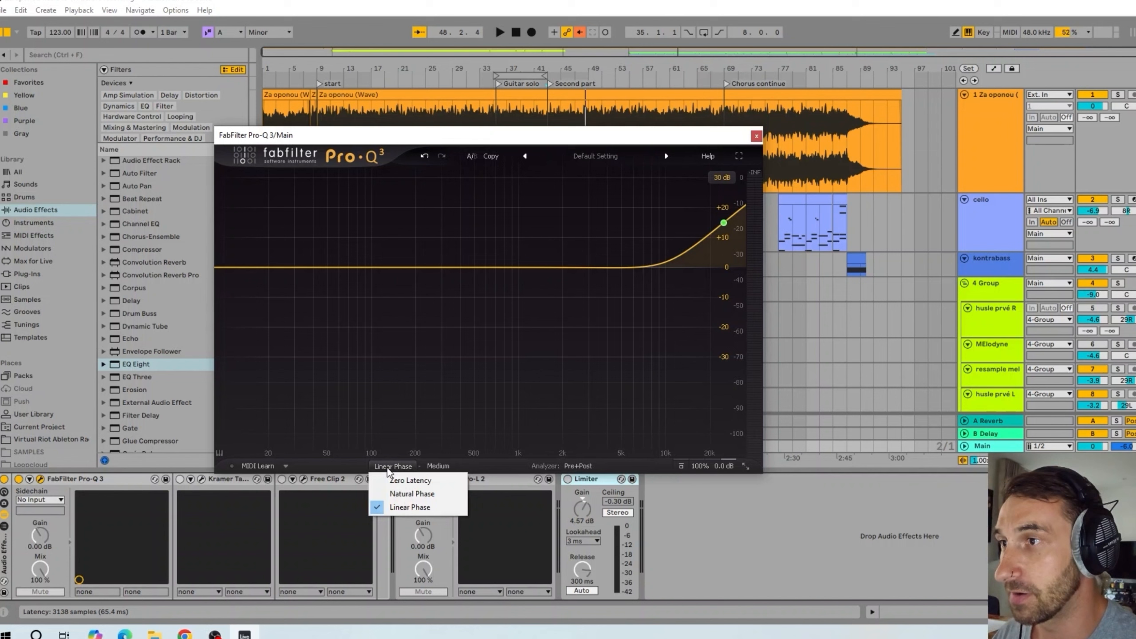
click(415, 510)
mouse_move(721, 222)
mouse_down()
mouse_move(735, 192)
mouse_move(729, 224)
mouse_move(738, 222)
mouse_up()
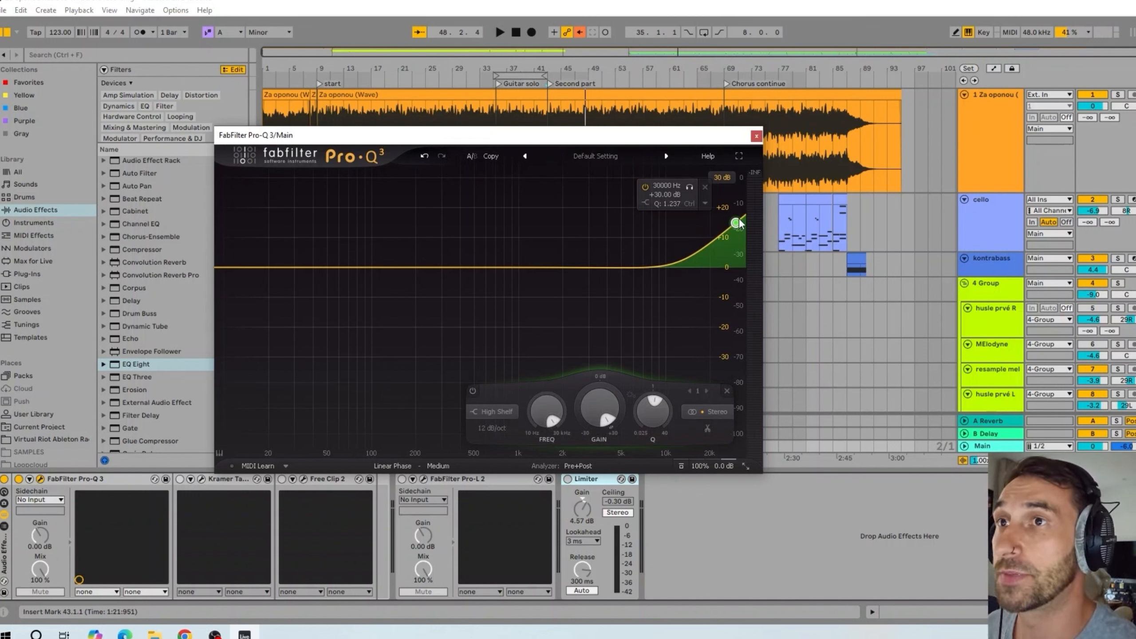
- Play the song from the Second part with Pro-Q 3 bypassed and active
click(18, 478)
key(space)
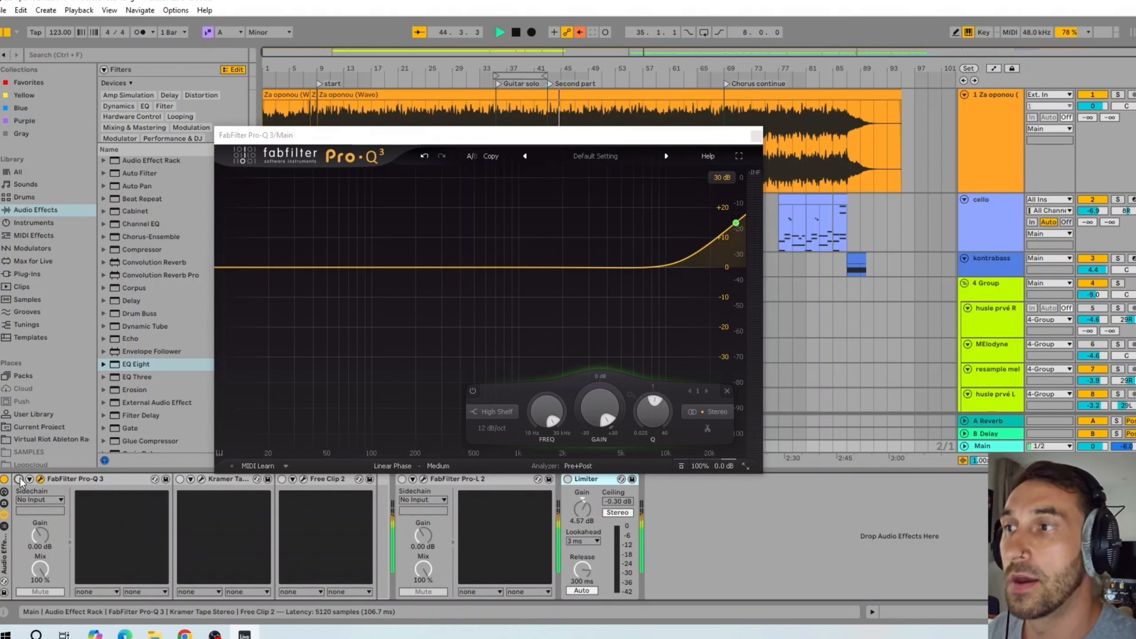
click(18, 479)
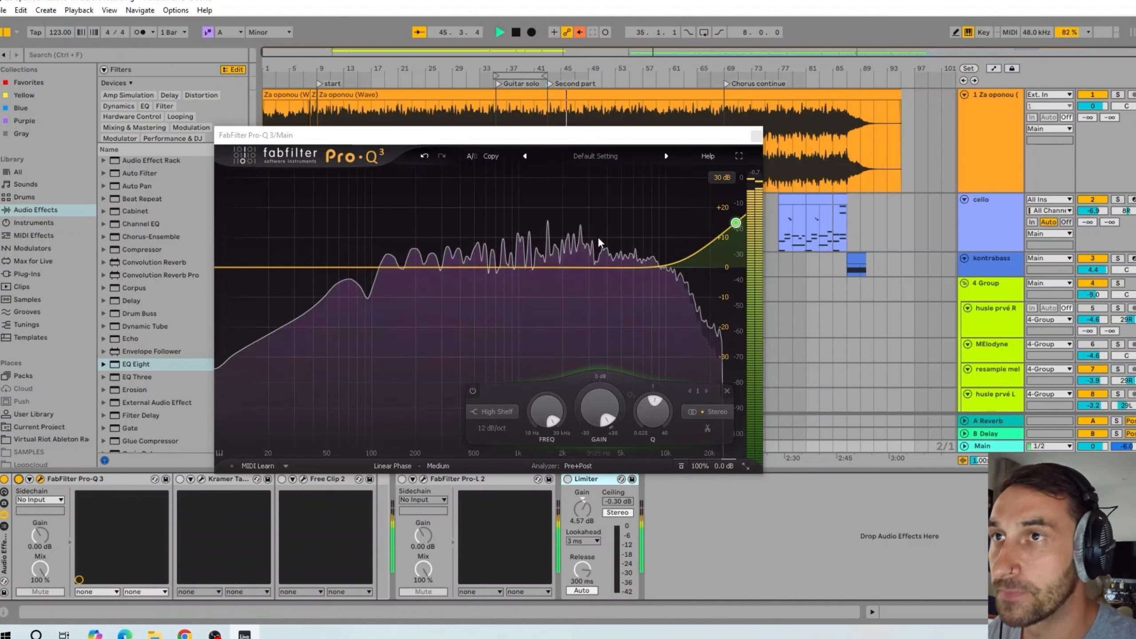
click(730, 221)
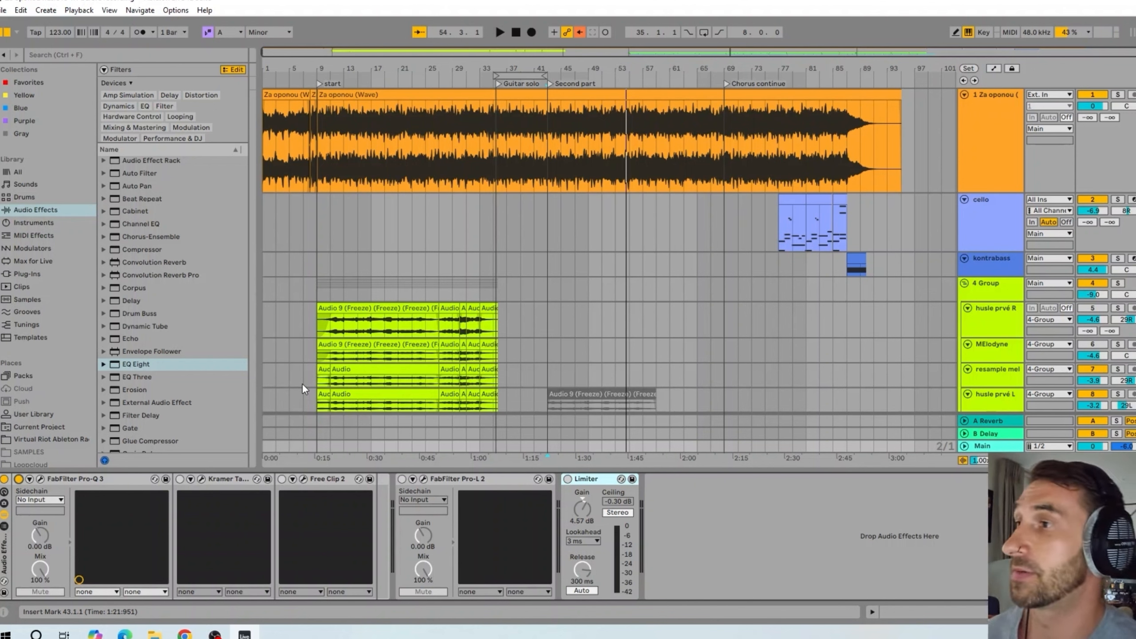
- Turn on Kramer Tape on the Main track, open its window and look through its Mastering presets
click(179, 479)
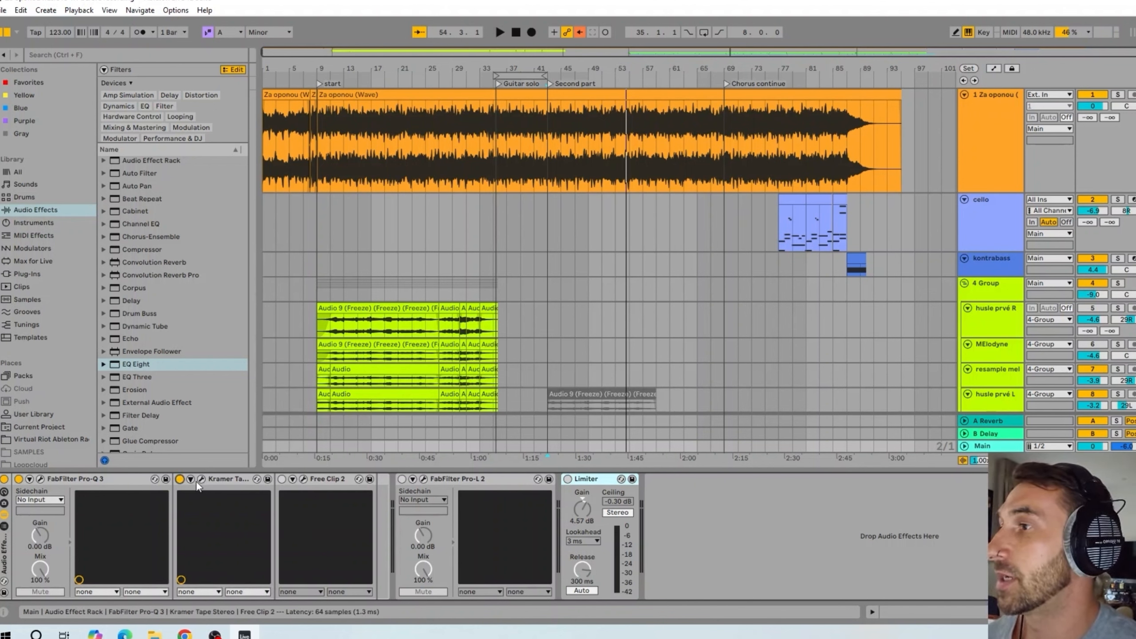
click(202, 479)
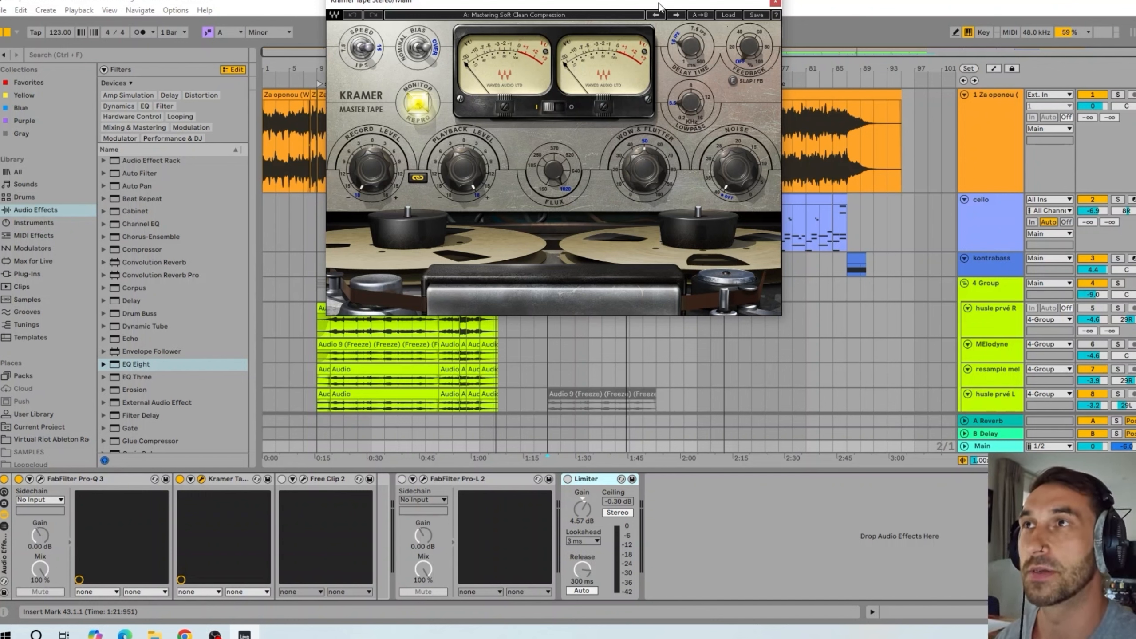
click(726, 15)
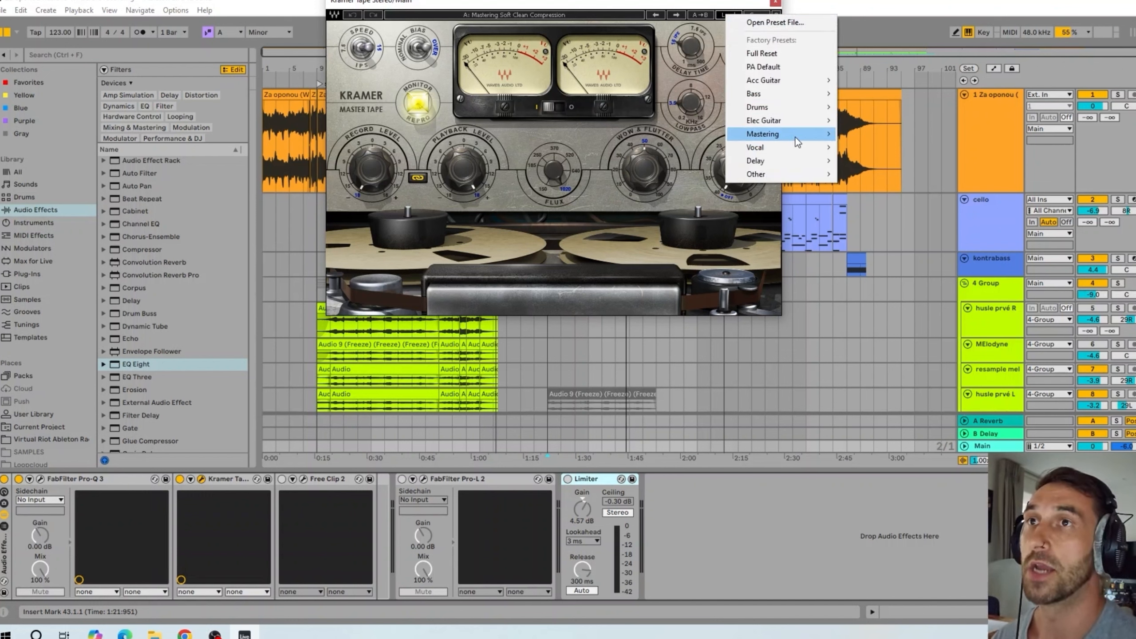
mouse_move(795, 133)
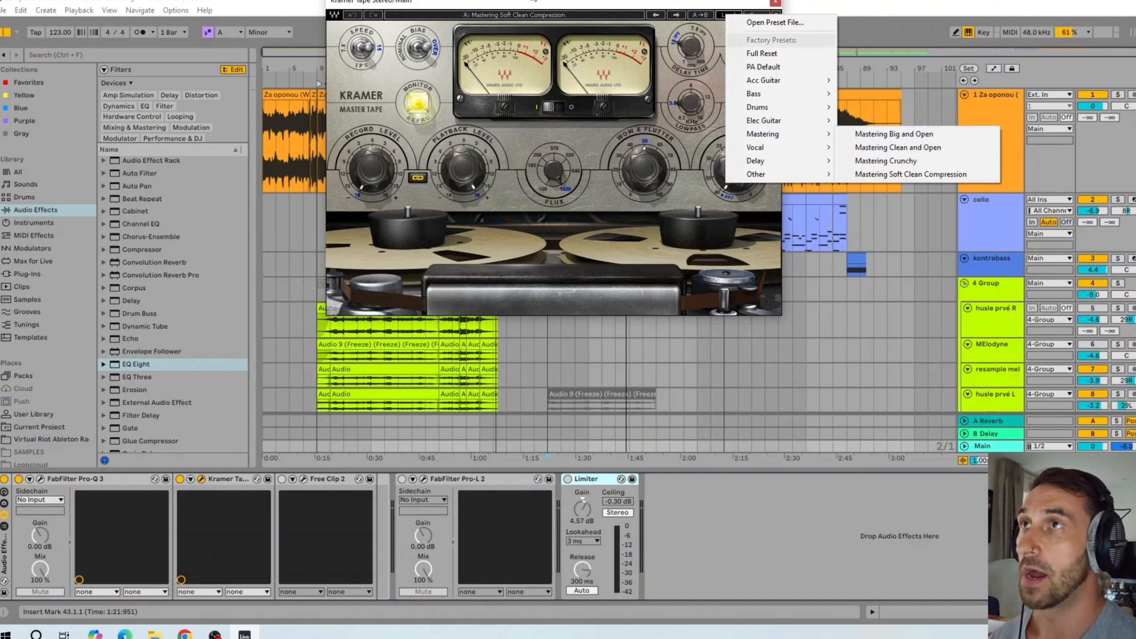
click(545, 8)
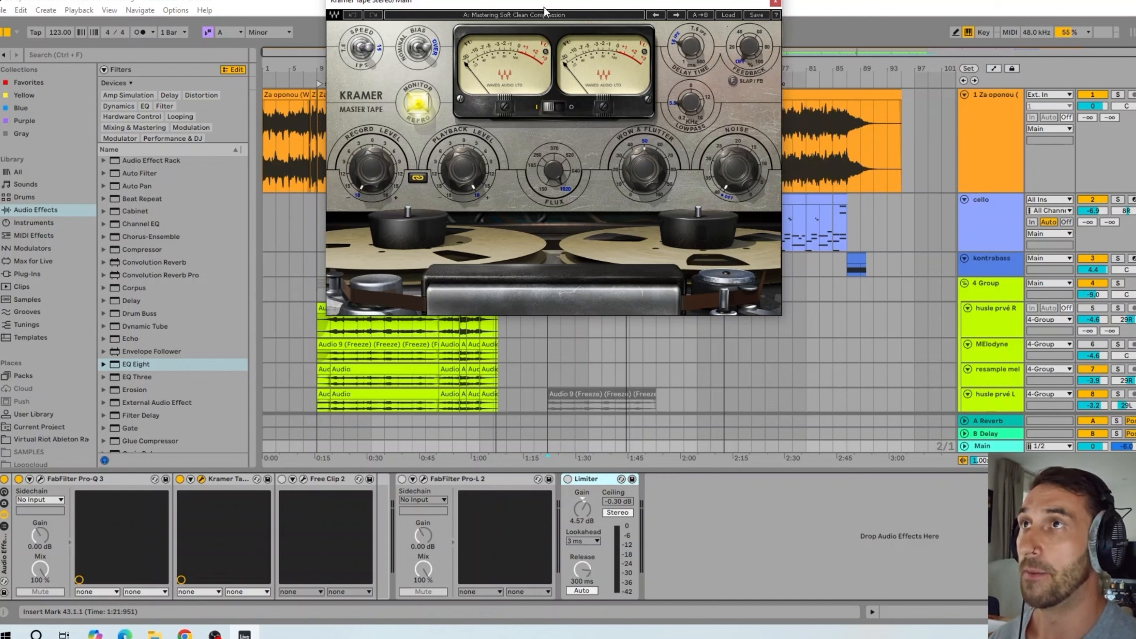
- Load the Mastering Soft Clean Compression preset in Kramer Tape and set its Flux to about 739
click(728, 14)
mouse_move(796, 137)
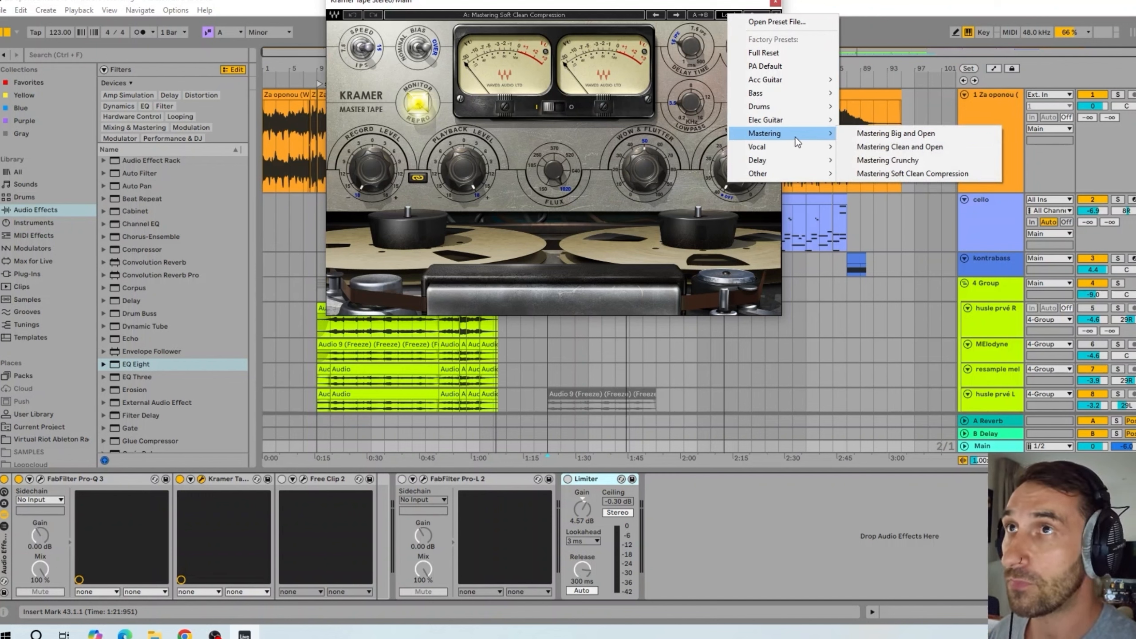
click(937, 176)
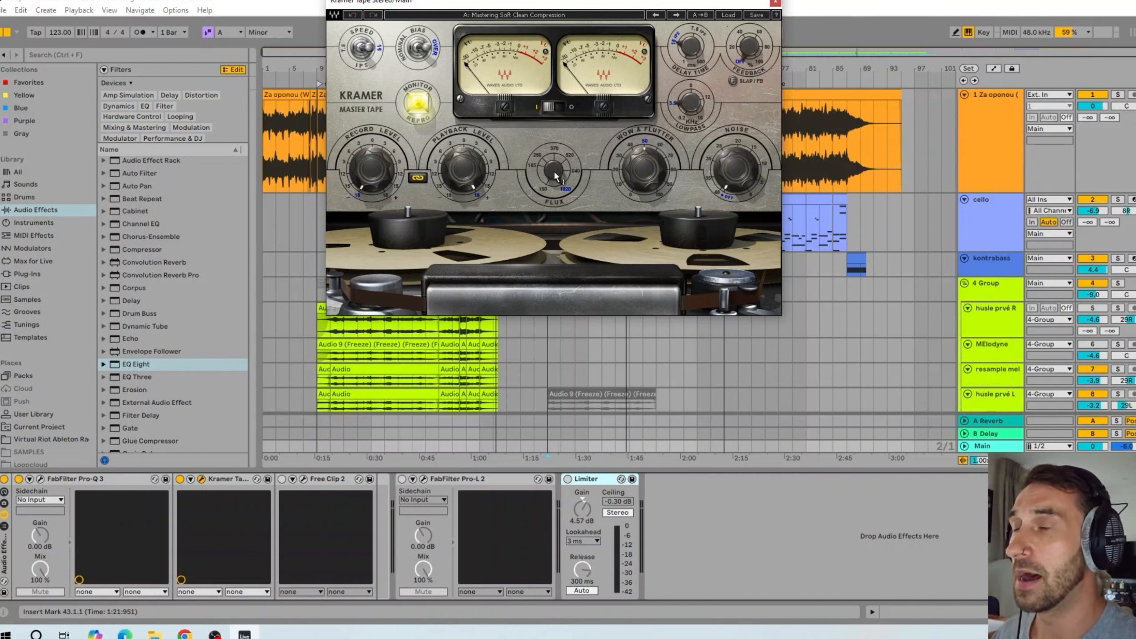
drag(554, 173, 554, 181)
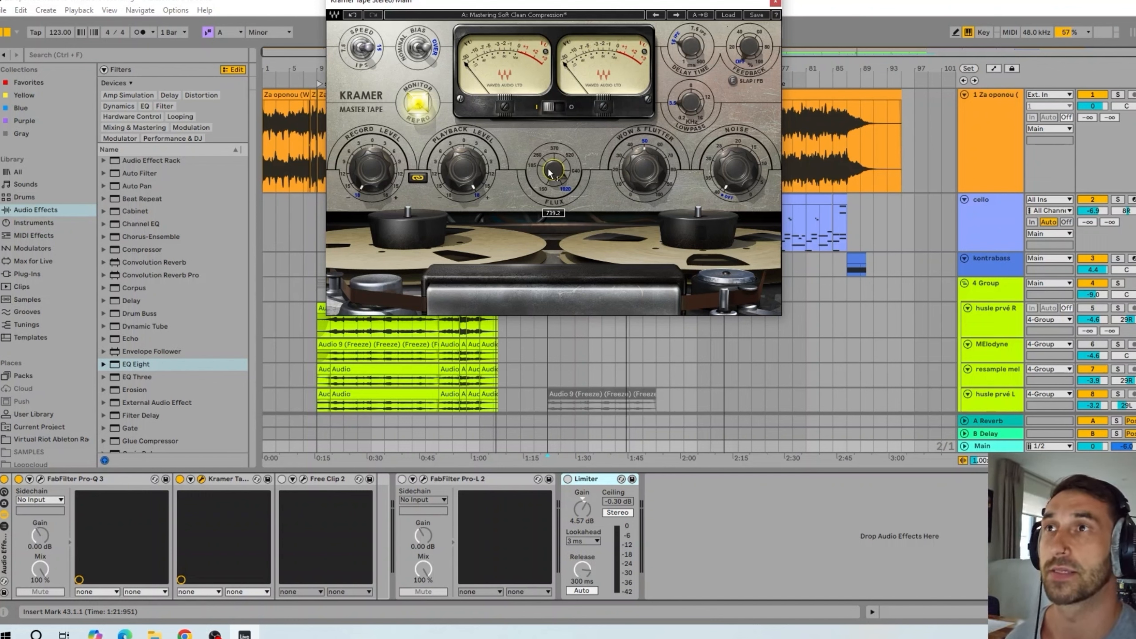
drag(550, 172, 550, 172)
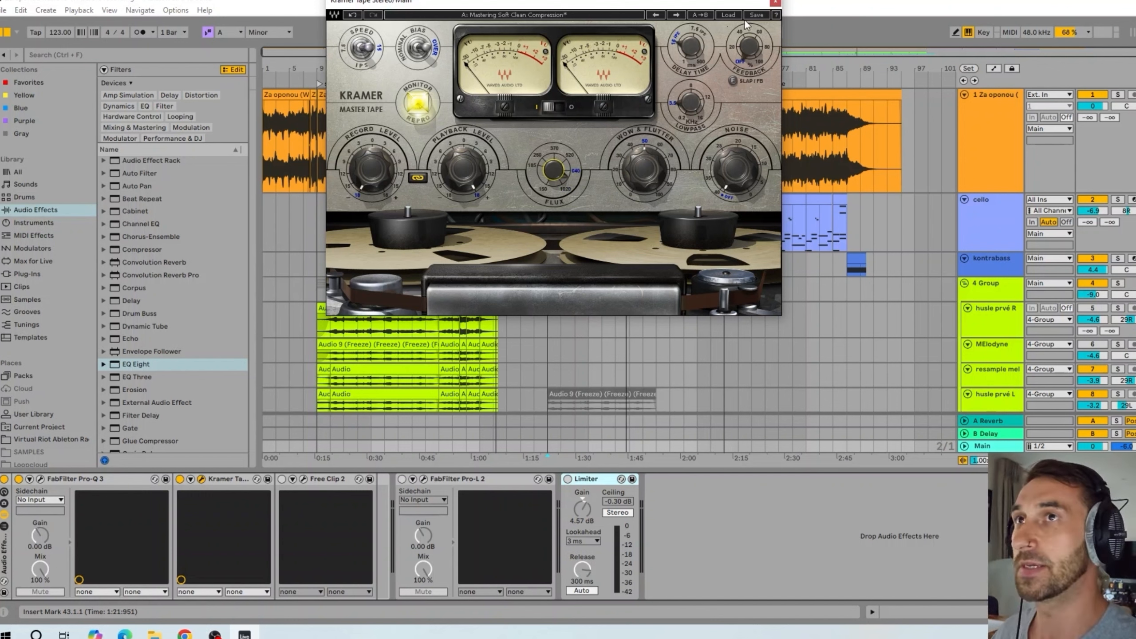
- Compare the playing song with Kramer Tape bypassed and active, and close its window
click(179, 479)
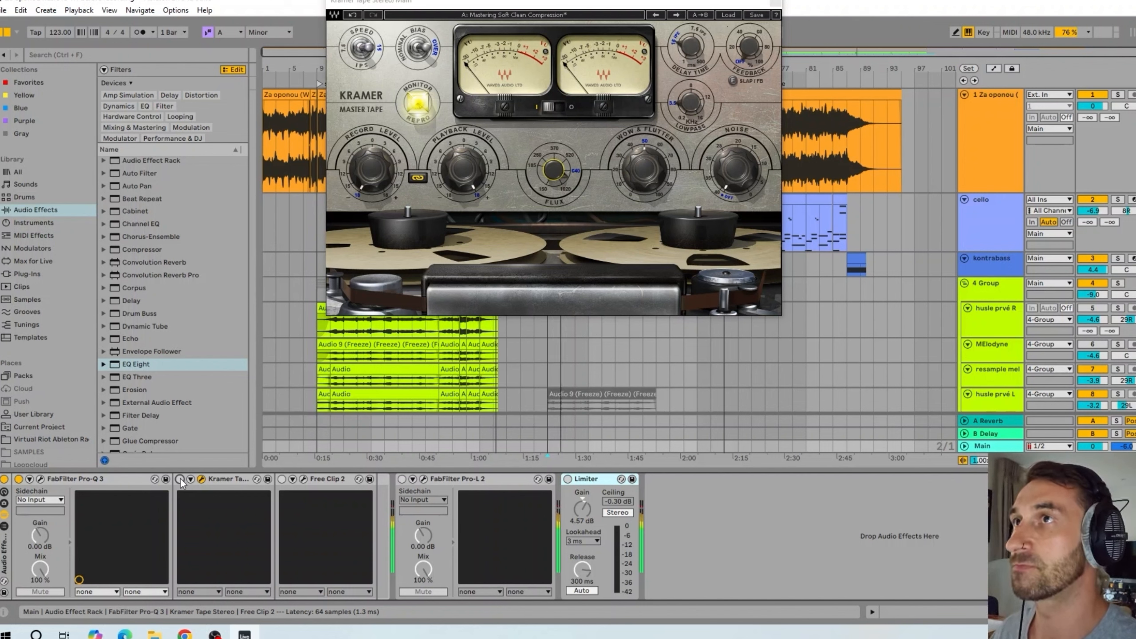
click(180, 479)
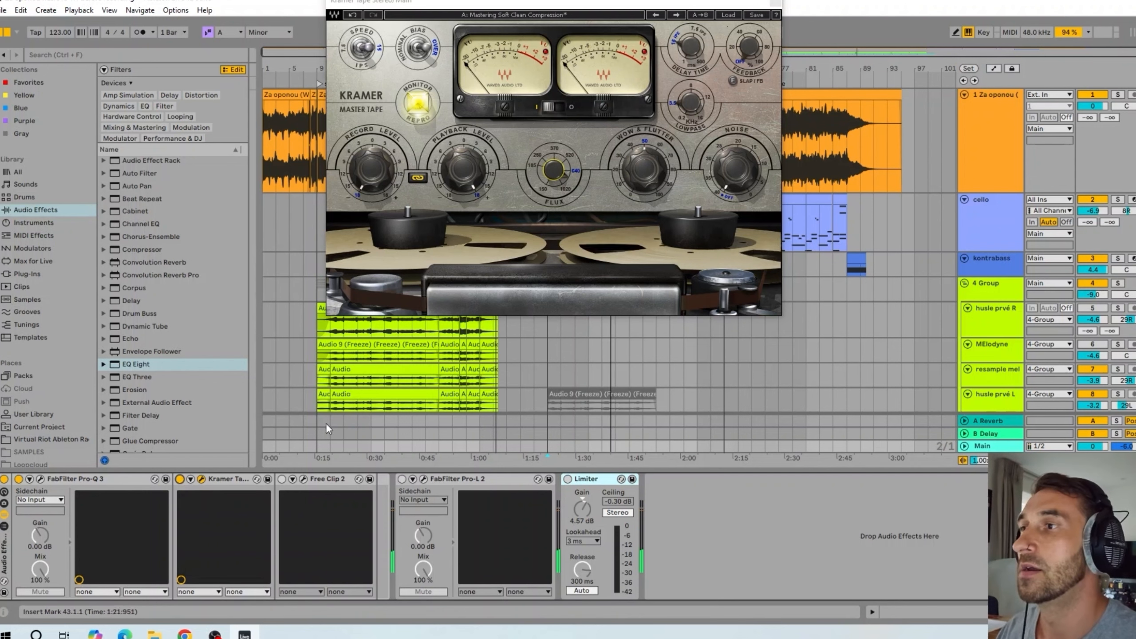
drag(532, 1, 487, 84)
click(732, 85)
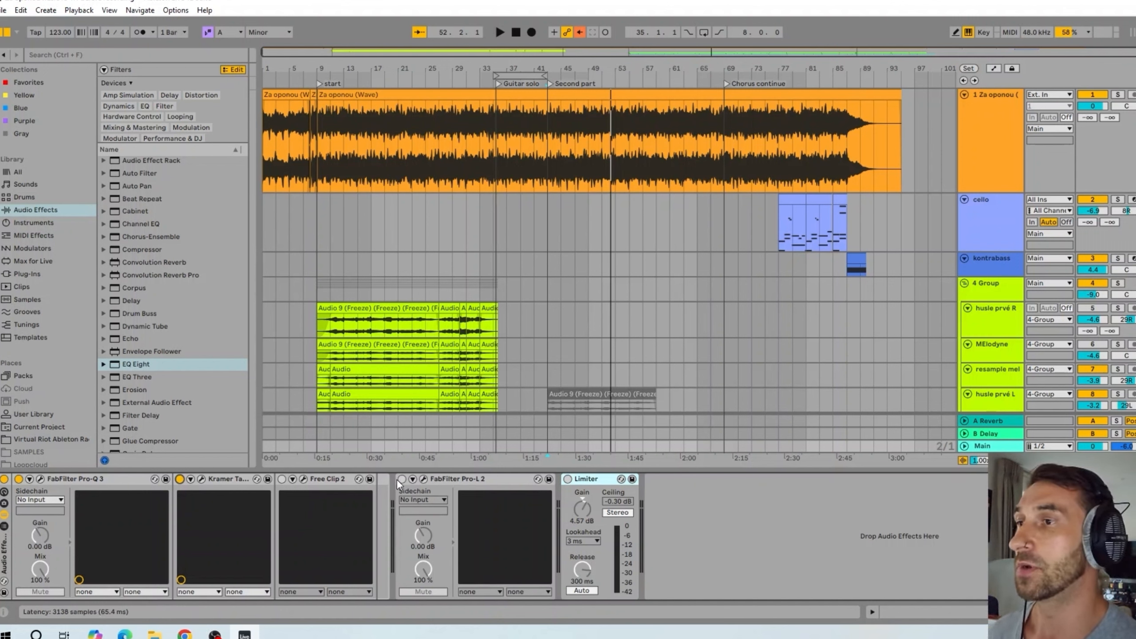
- Turn on Free Clip 2 on the Main track and bring its window in front of Pro-L 2
click(282, 479)
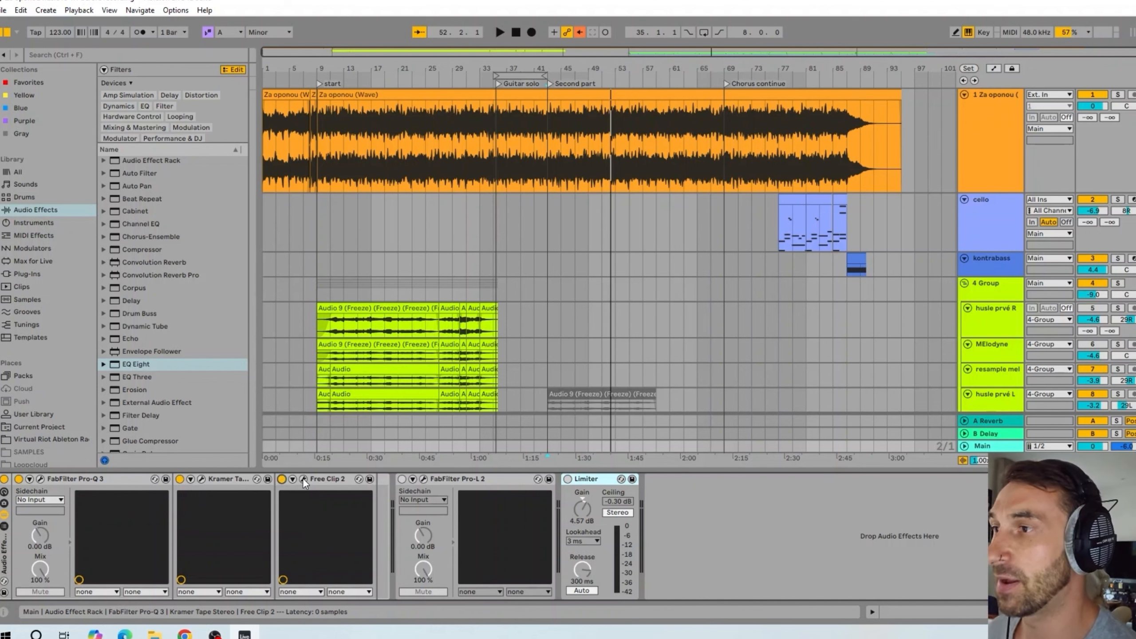
click(303, 480)
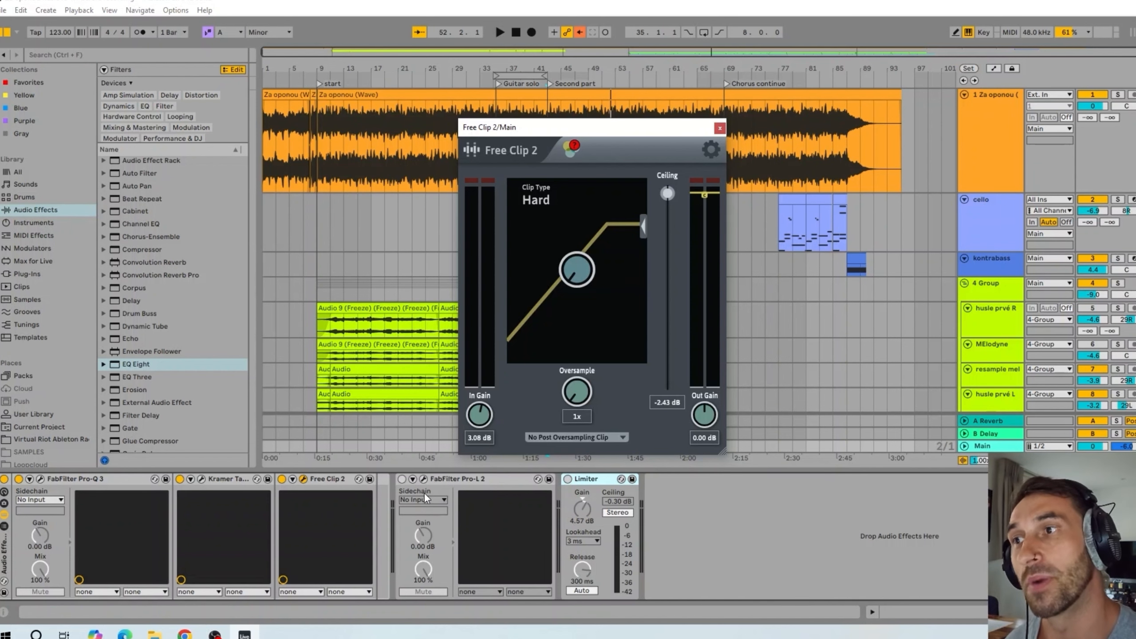
click(423, 480)
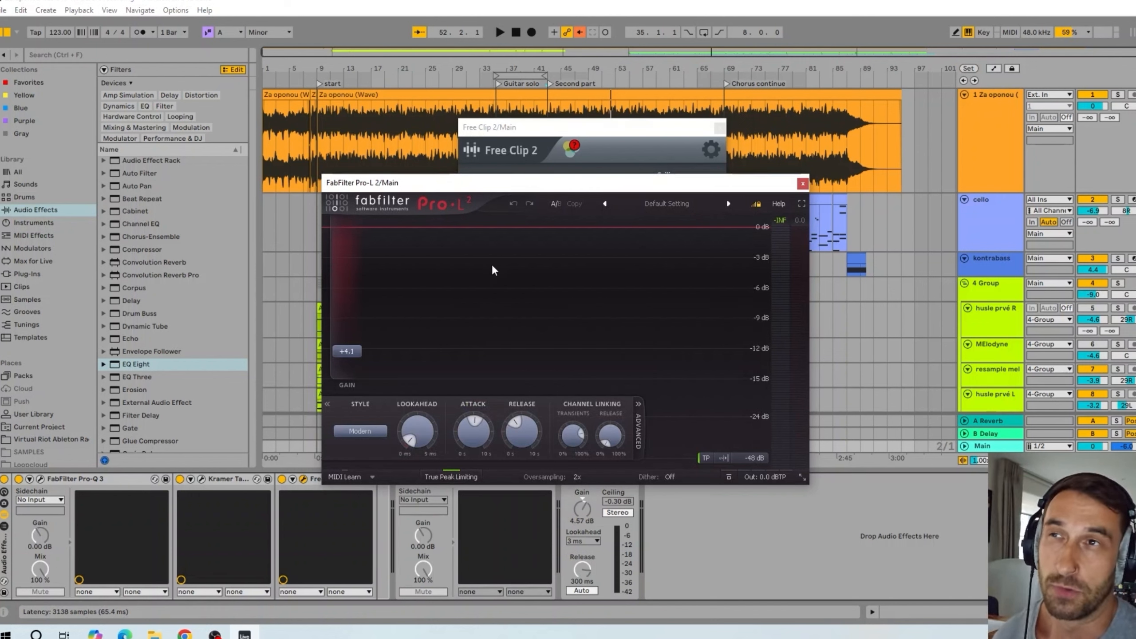
click(590, 139)
drag(598, 131, 526, 162)
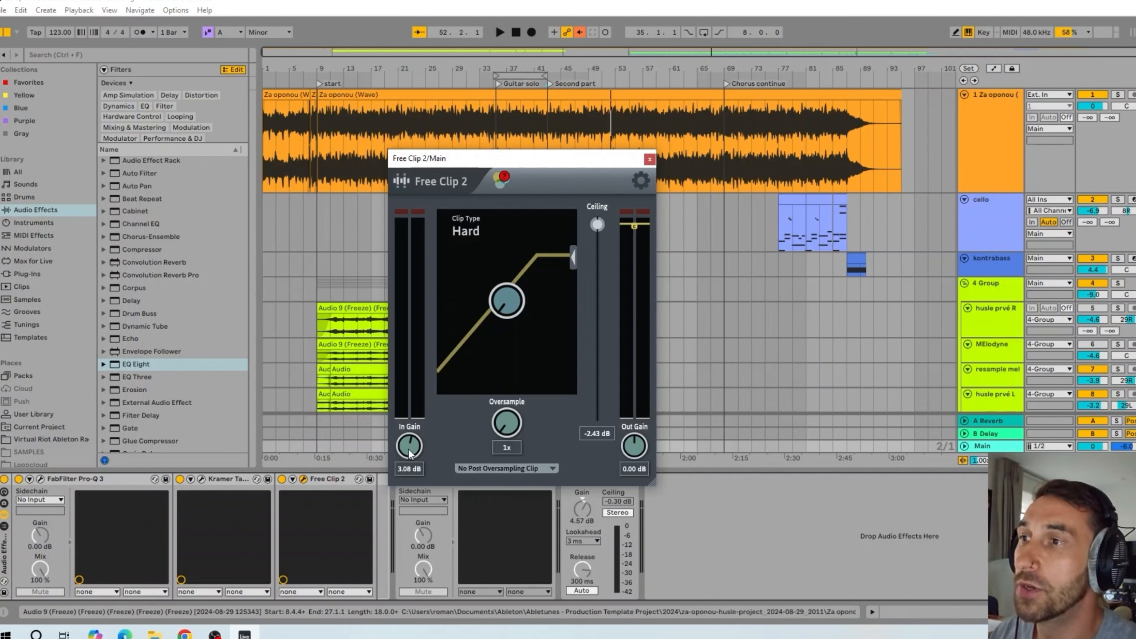
- Play the song from the Second part and set Free Clip 2's input gain to 3.10 dB
key(space)
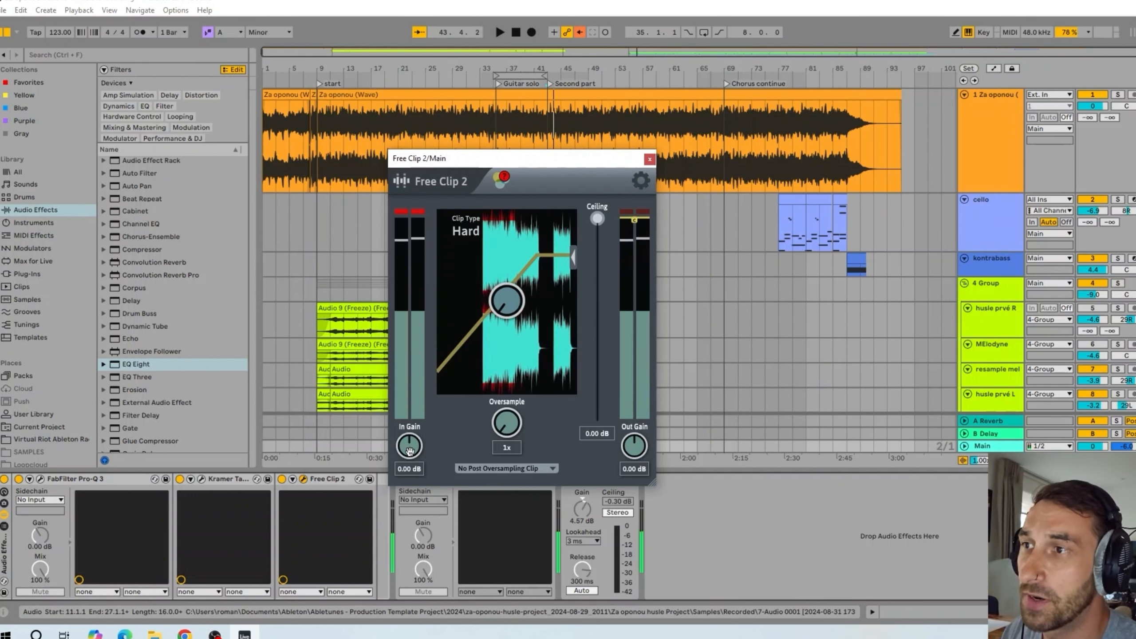
drag(410, 450, 410, 445)
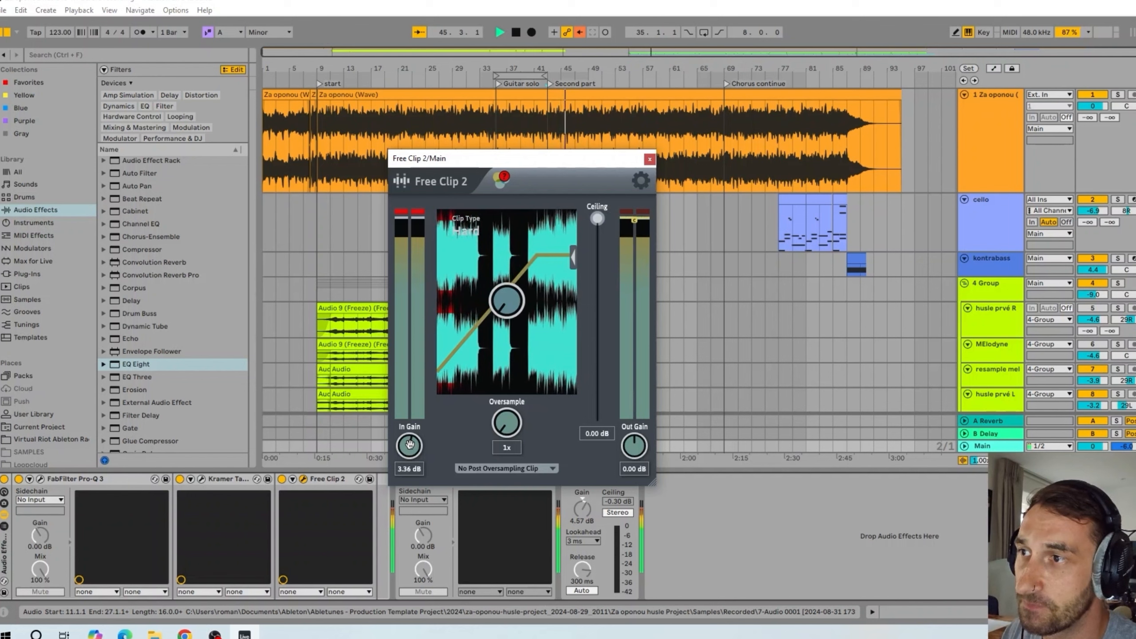
drag(410, 445, 409, 442)
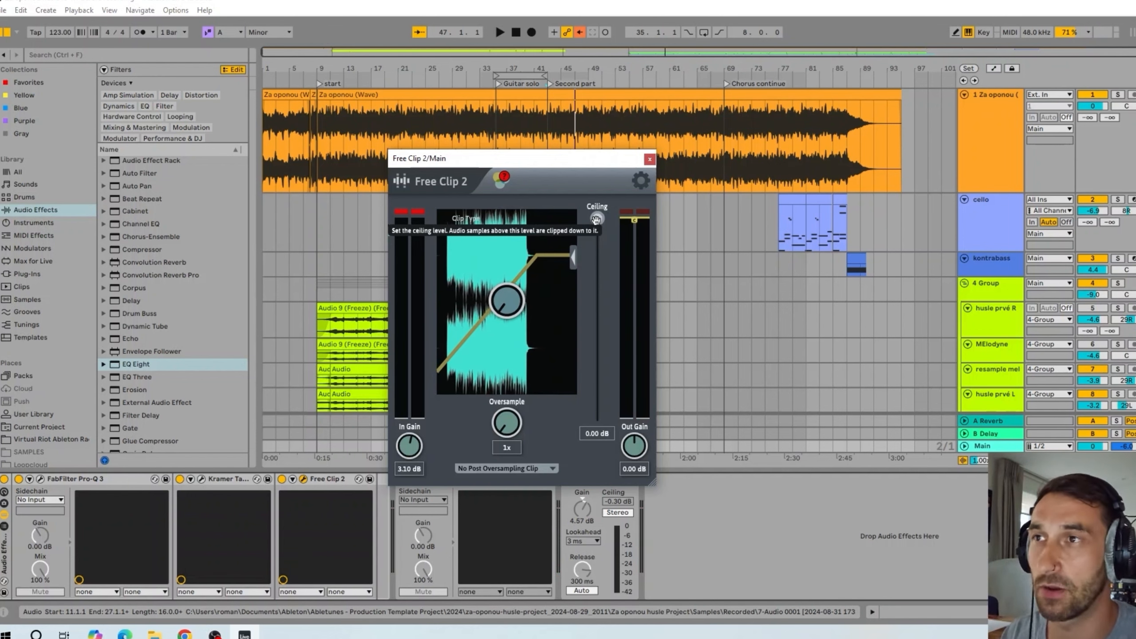
- Set Free Clip 2's ceiling to -0.97 dB while the song plays from the Second part
key(space)
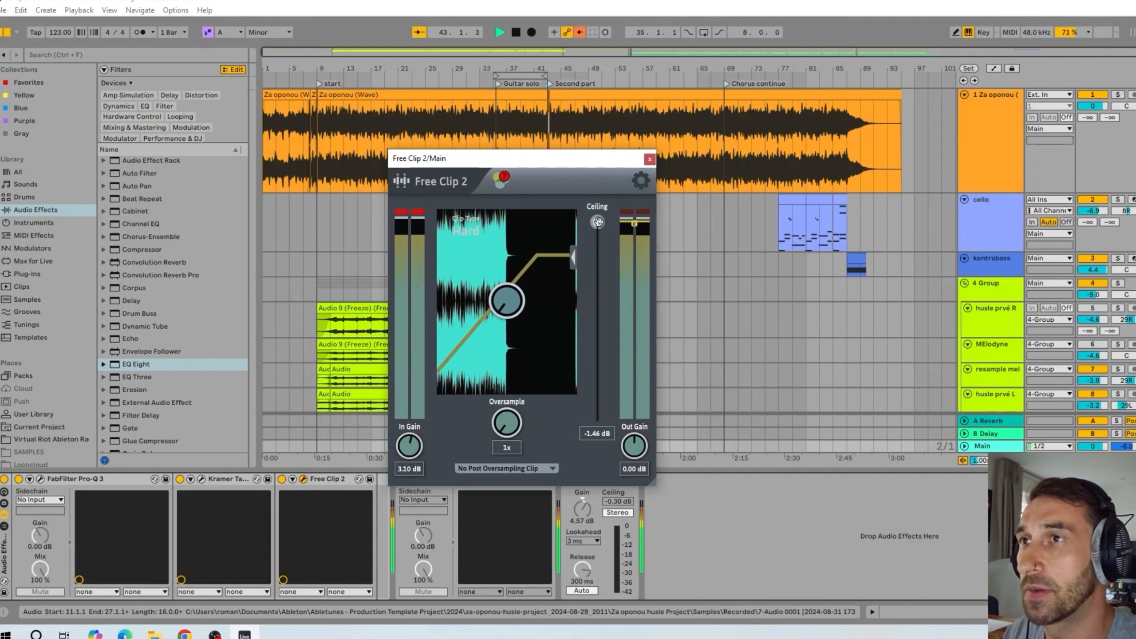
drag(598, 219, 598, 223)
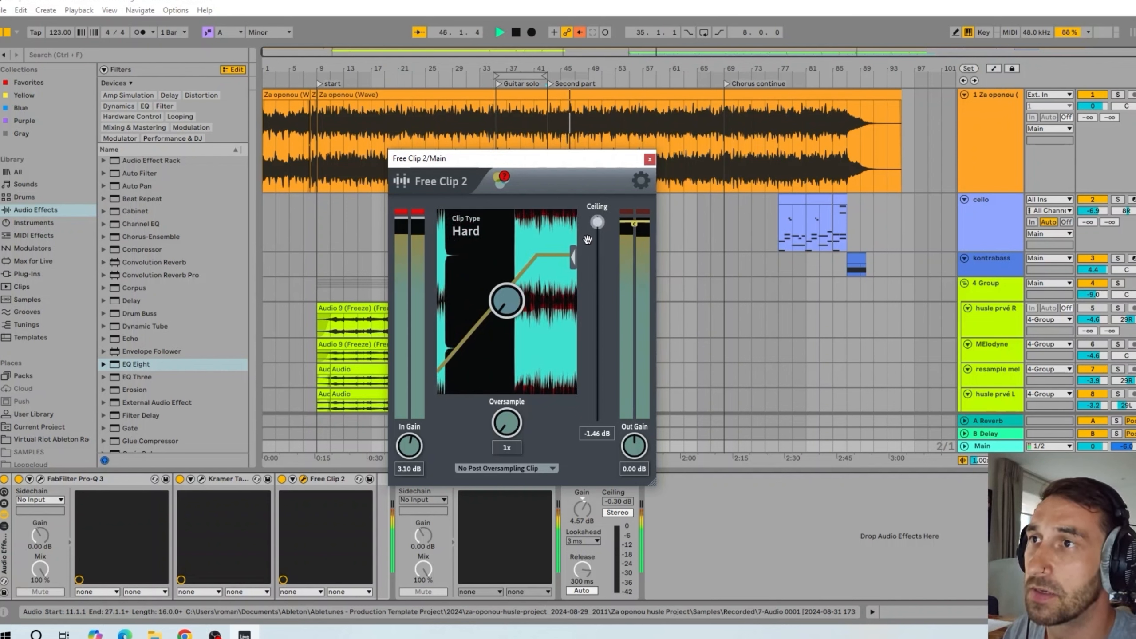
drag(597, 222, 599, 219)
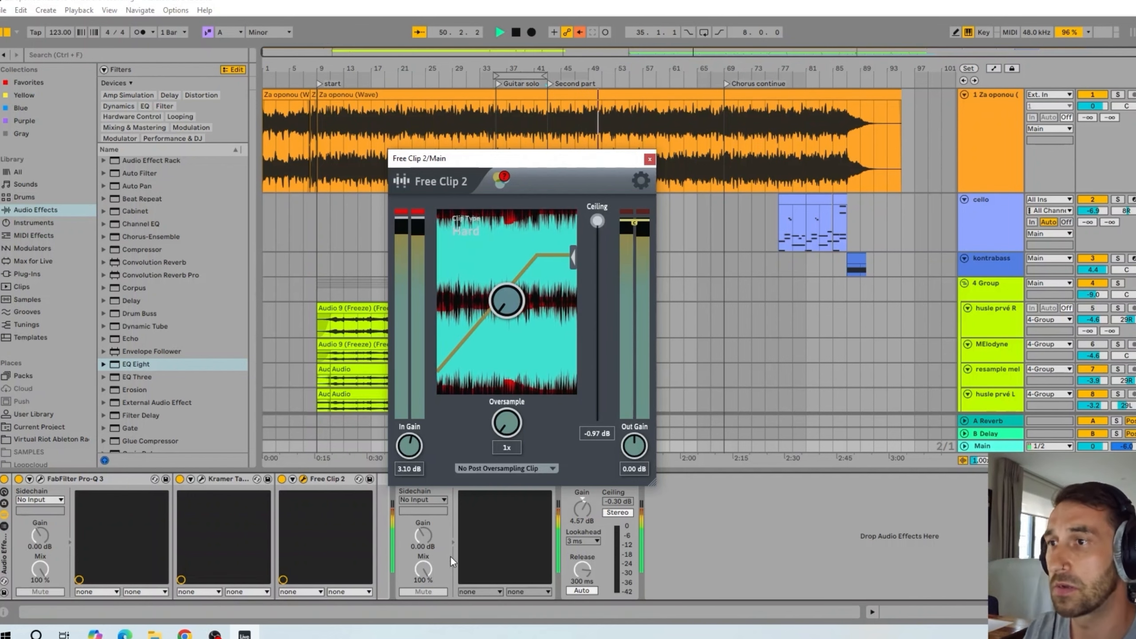
drag(544, 160, 640, 117)
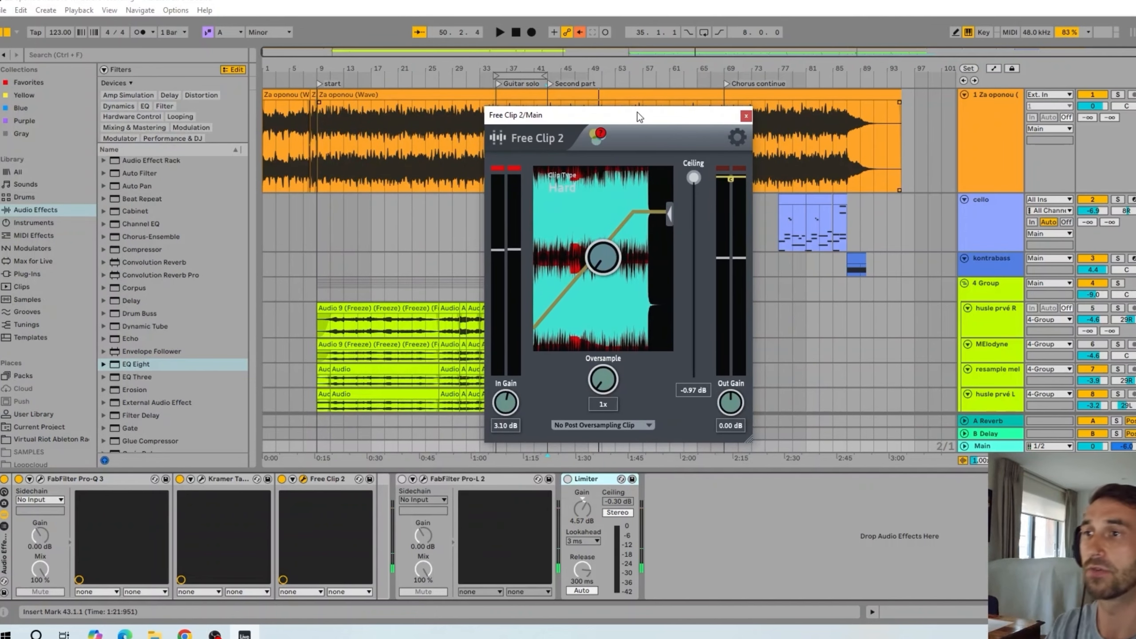
- Turn on FabFilter Pro-L 2, open its window, and raise its lookahead to the 5 ms end and its attack slightly
click(402, 479)
click(423, 479)
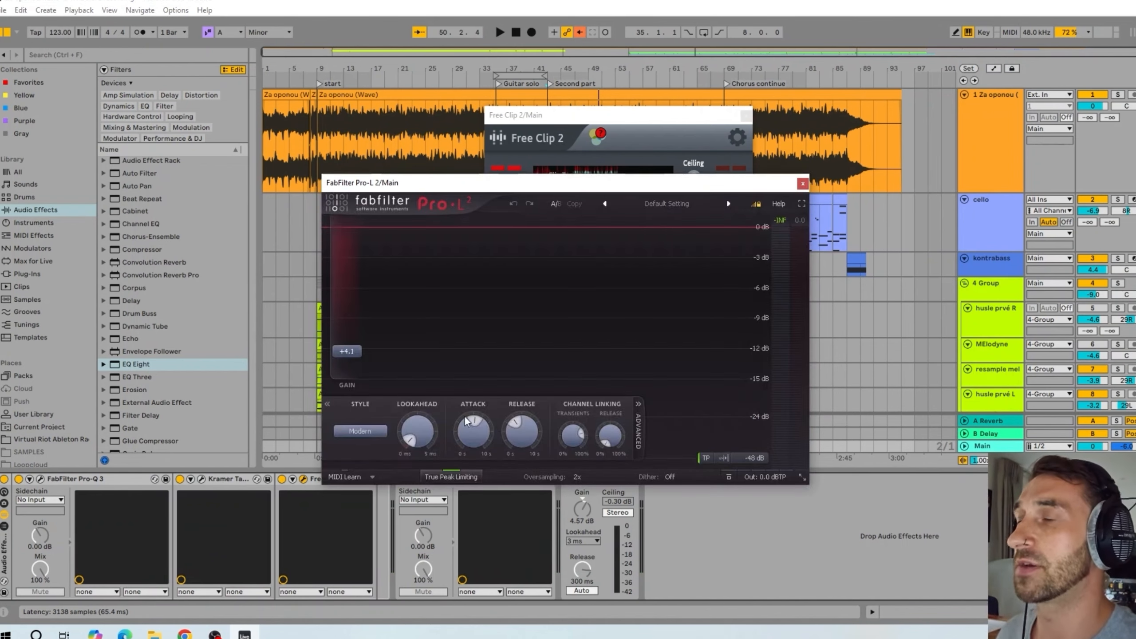
drag(626, 184, 565, 130)
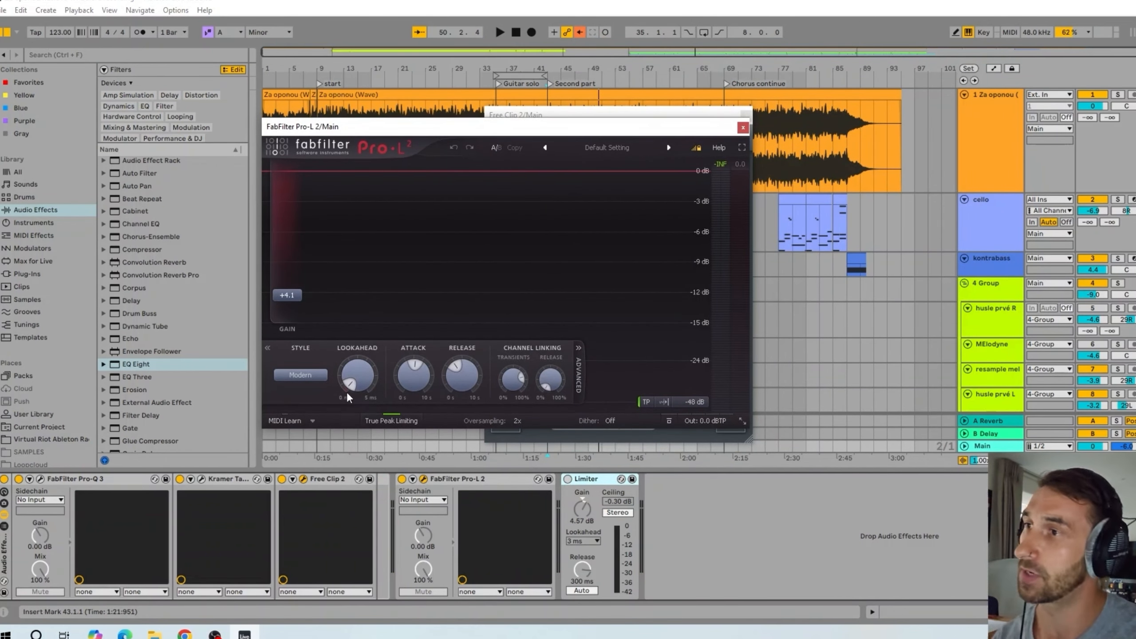
drag(358, 378, 465, 559)
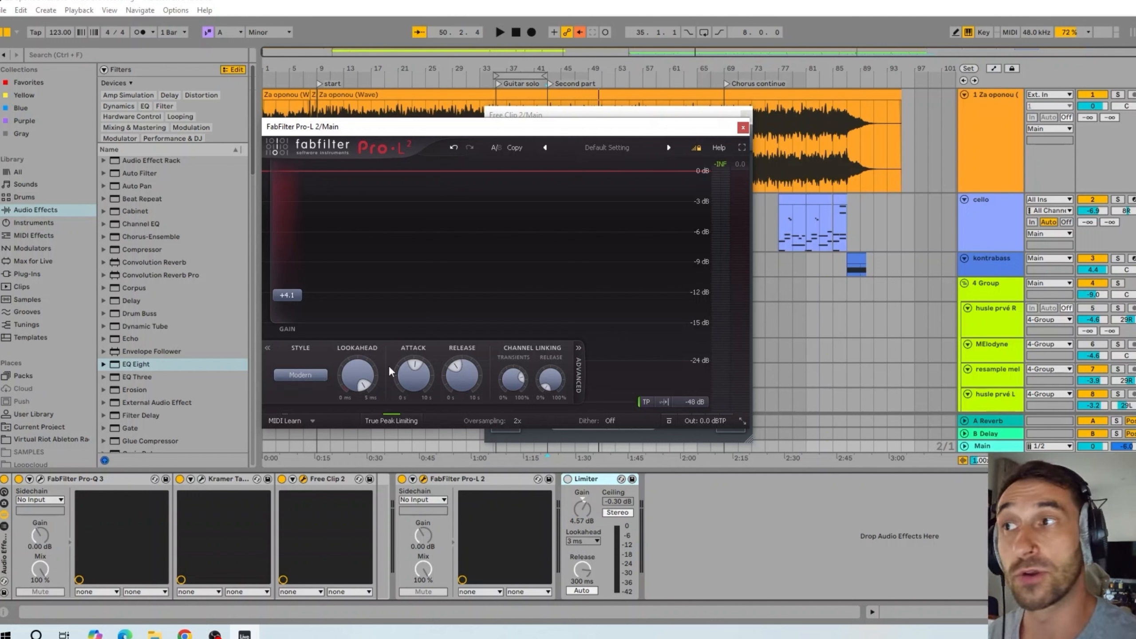
drag(411, 378, 412, 364)
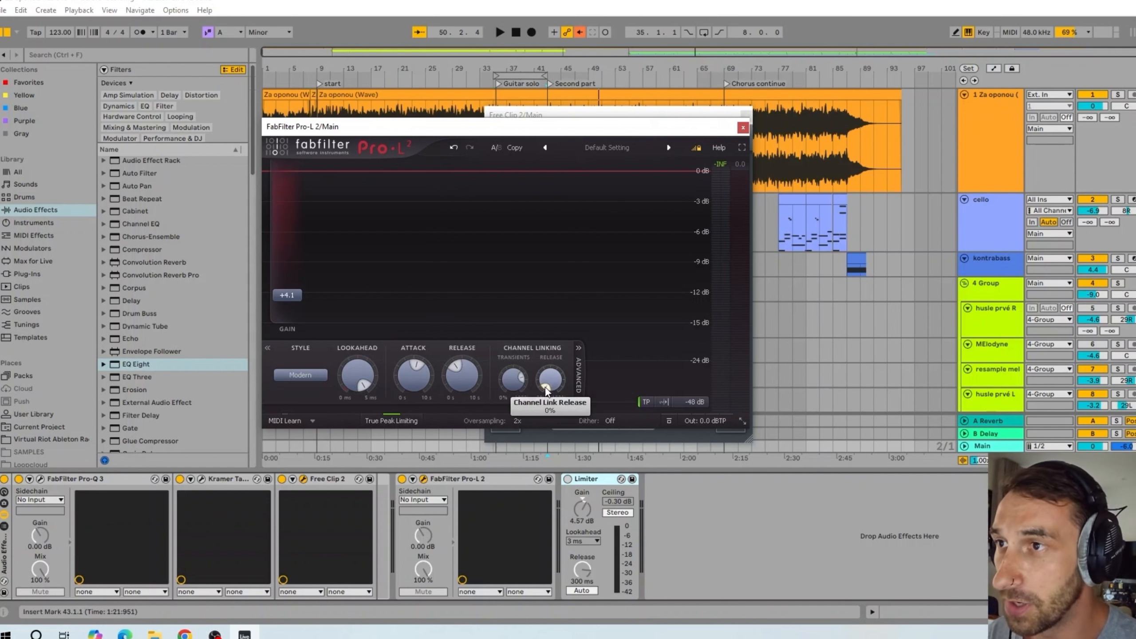
mouse_move(548, 386)
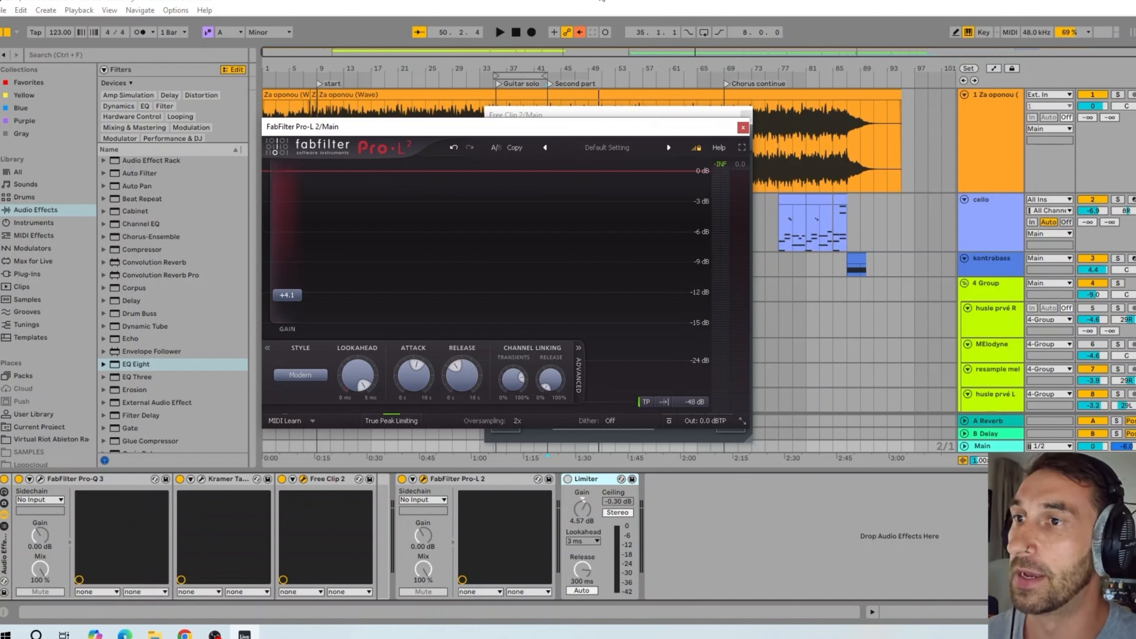
- Set Pro-L 2's gain to +2.4 while playing the song, and adjust its output level
drag(482, 126, 738, 120)
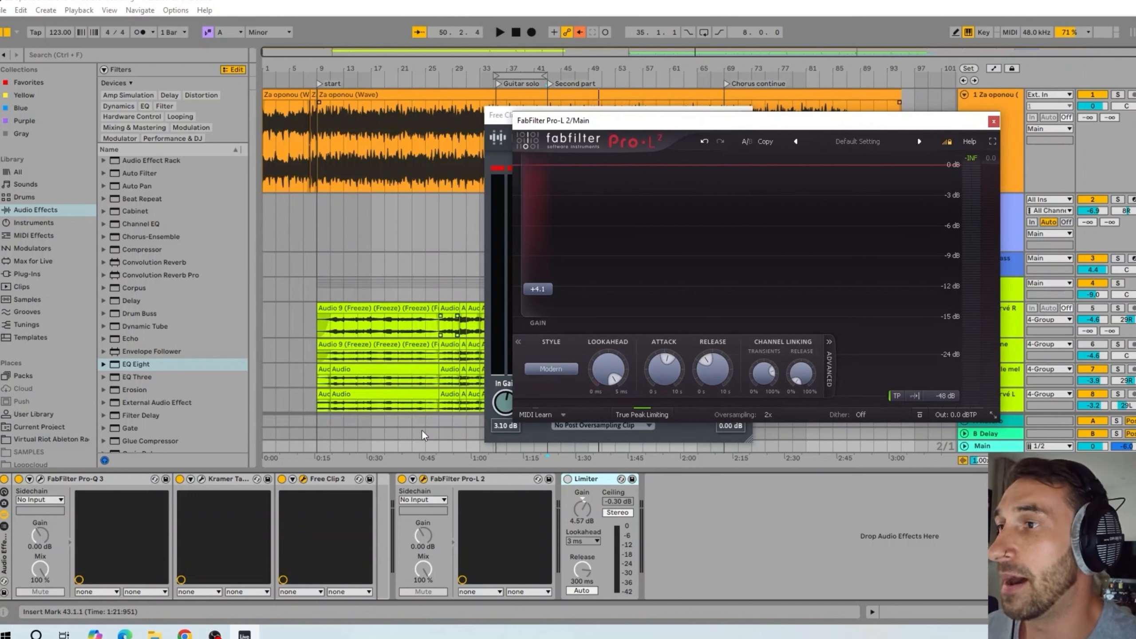
click(401, 479)
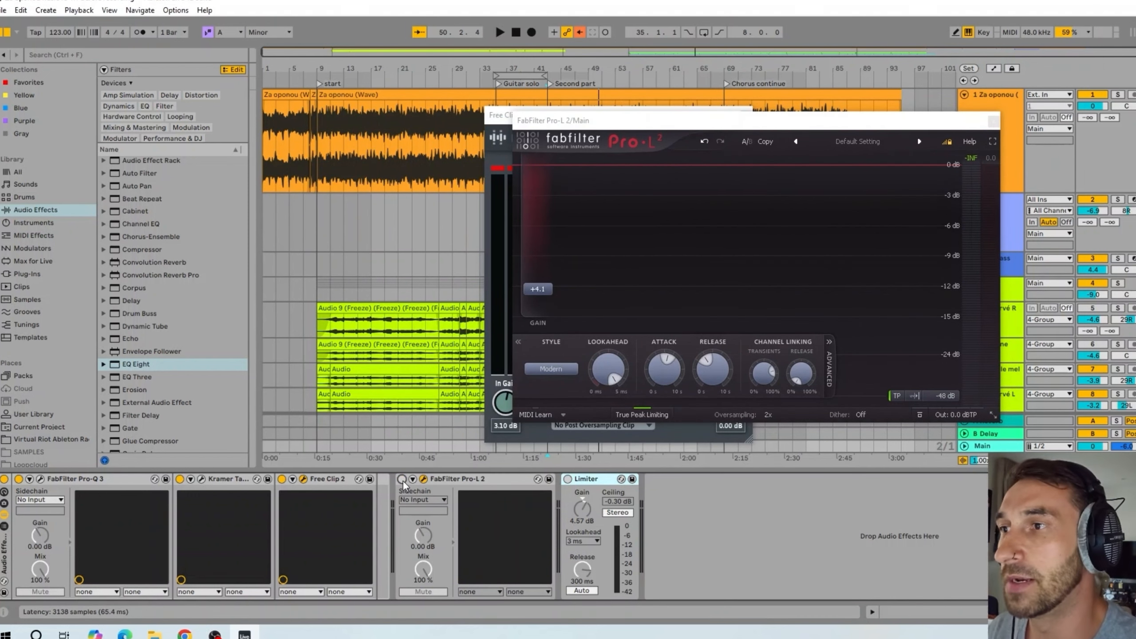
key(space)
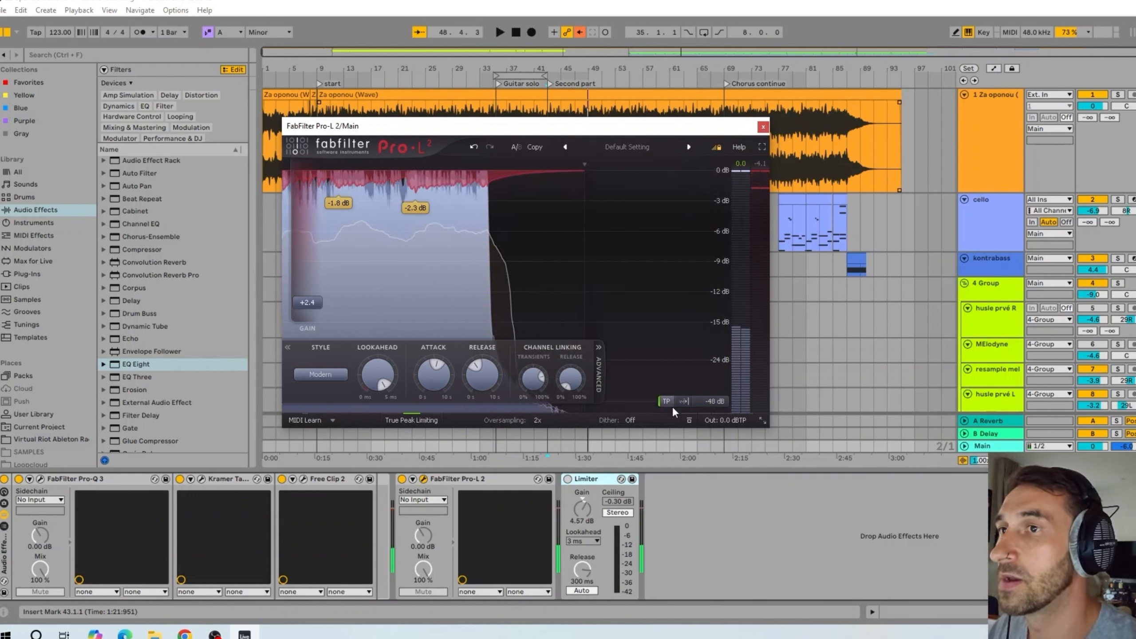
mouse_move(725, 393)
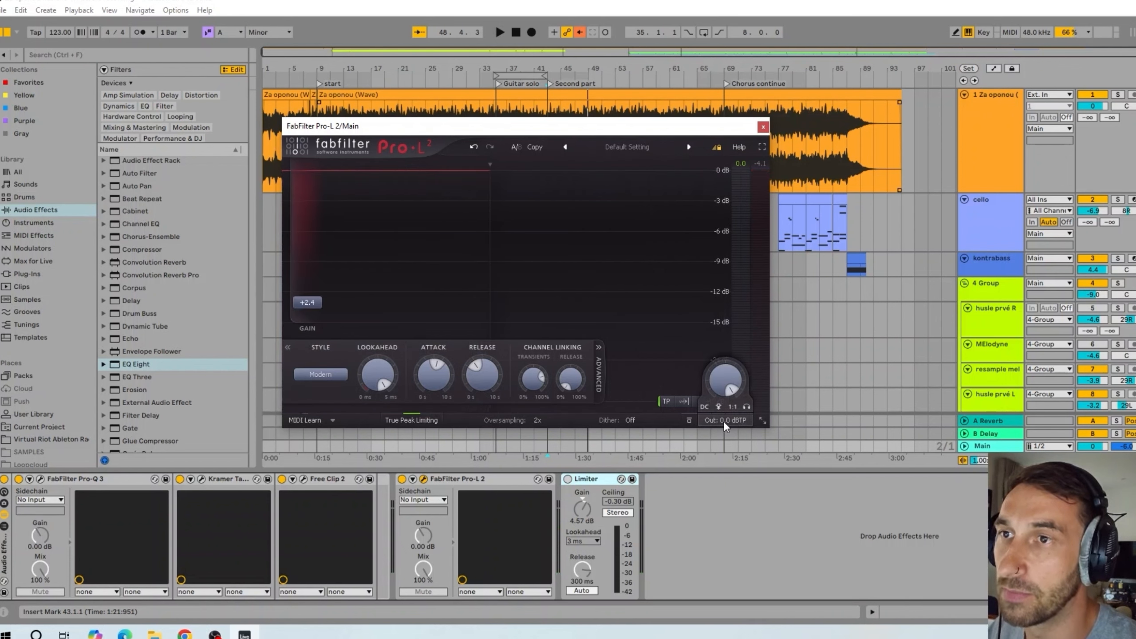
drag(726, 387, 727, 391)
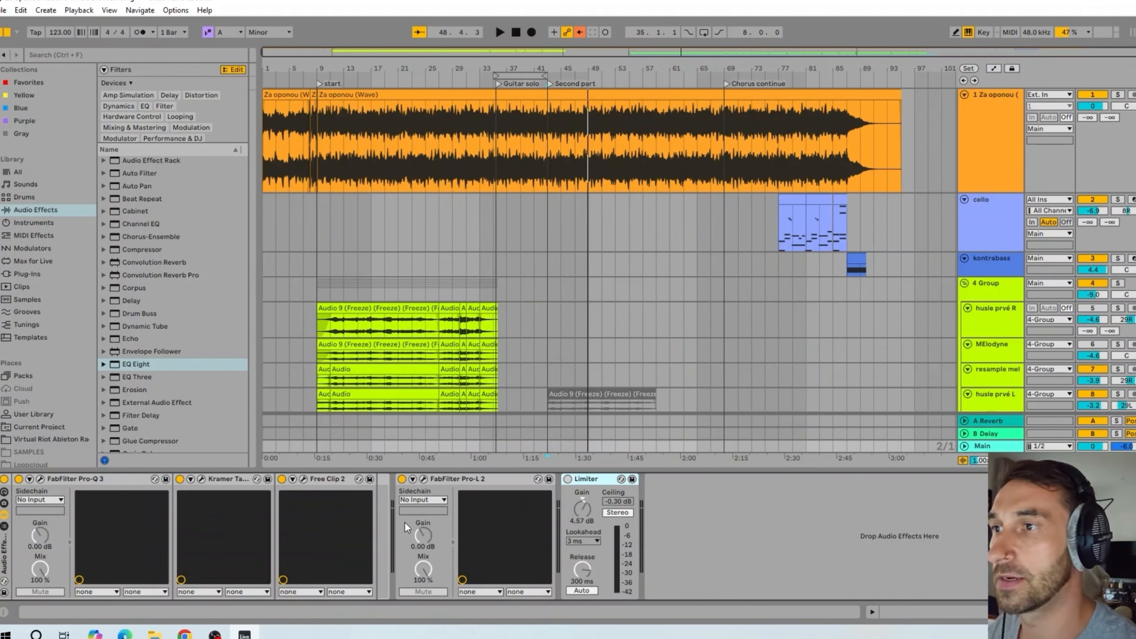
- Play the song from the Second part with the whole mastering chain bypassed and active
key(space)
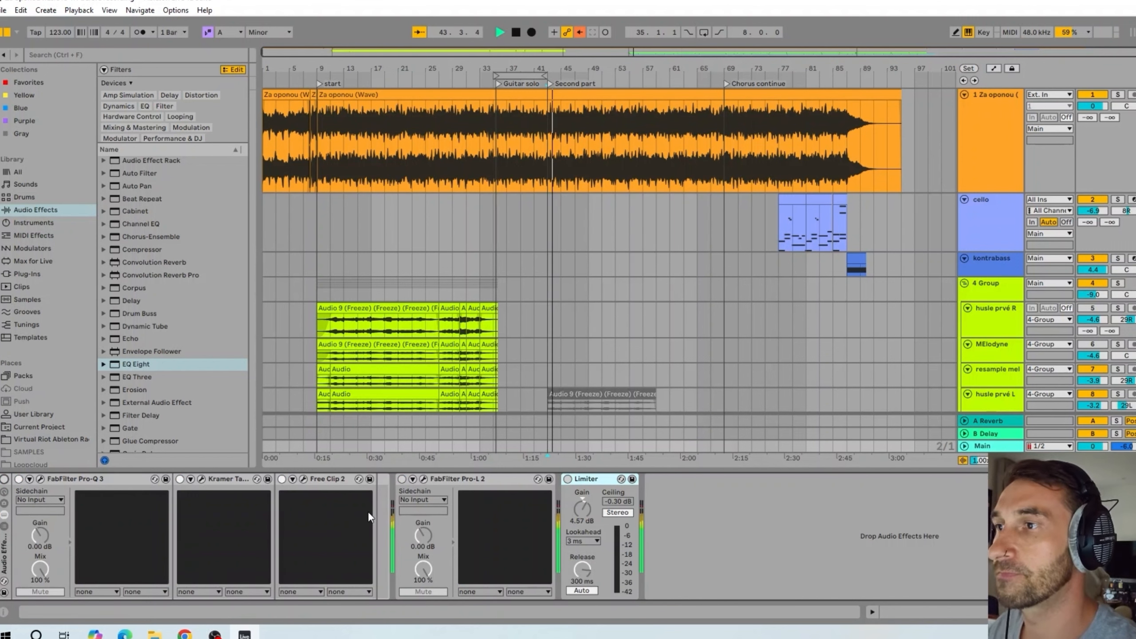
click(4, 478)
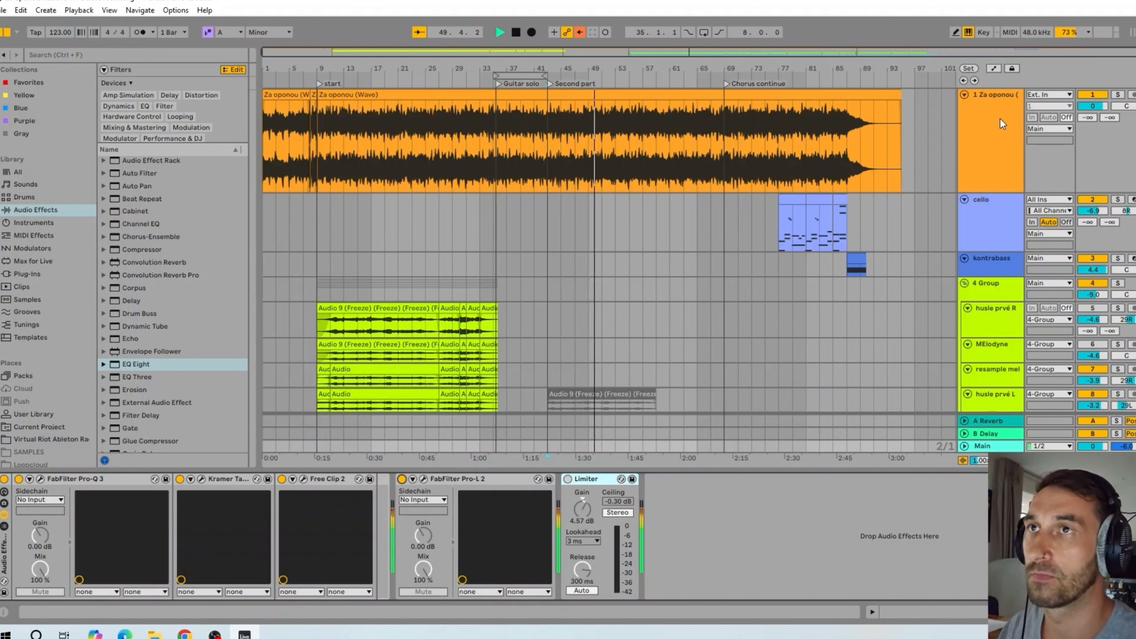
key(space)
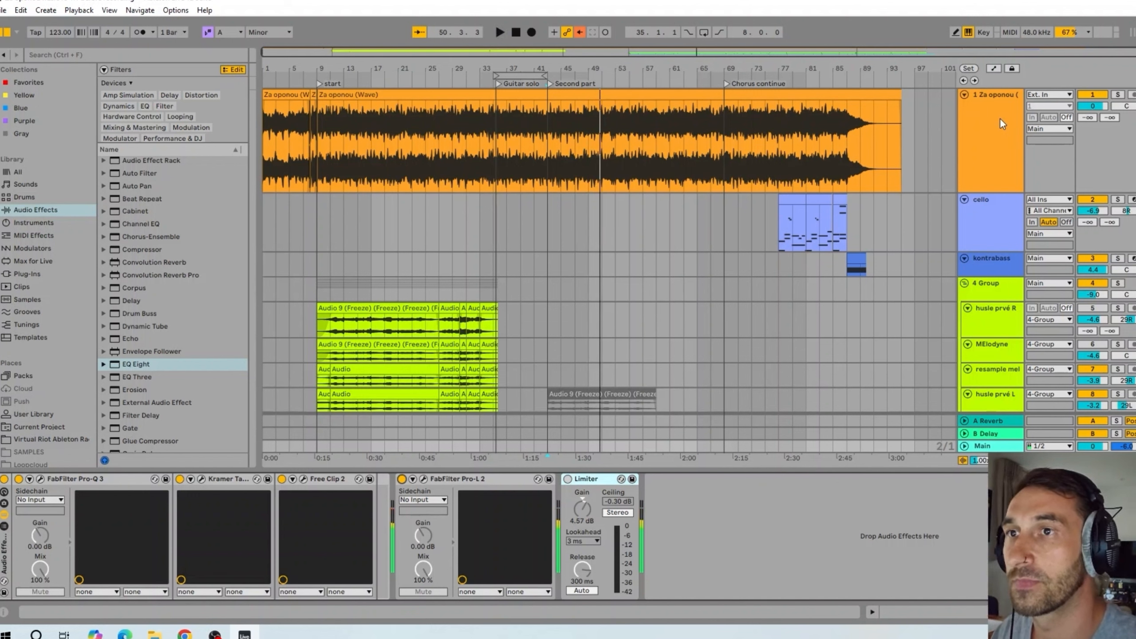